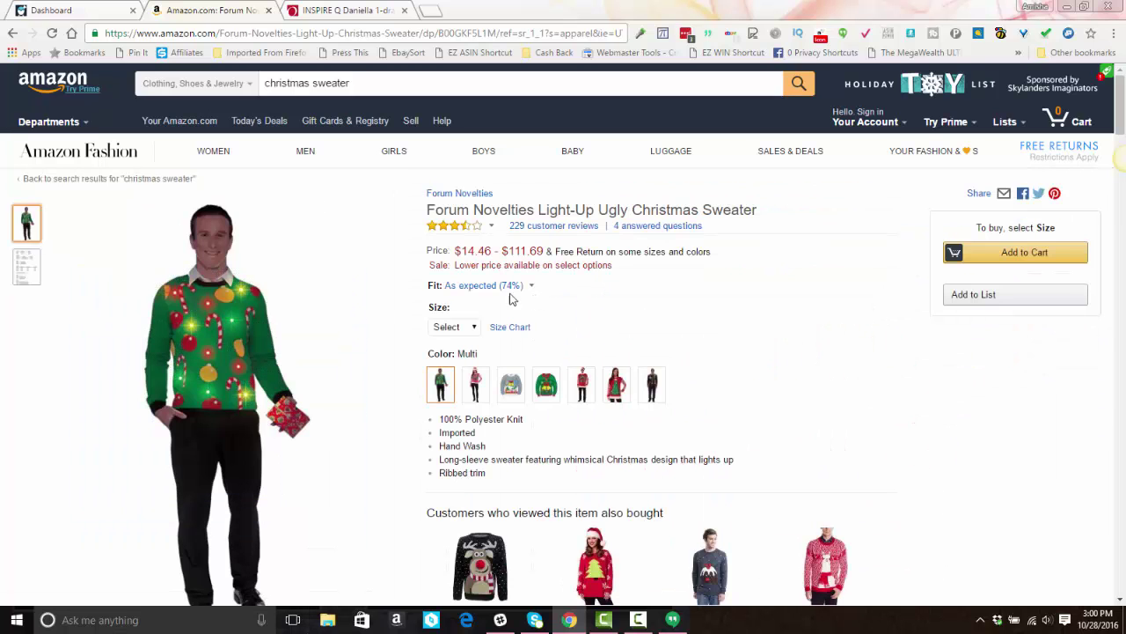
# Choose the Medium size of the light-up Christmas sweater and open its list of new offers from other sellers
pyautogui.click(464, 328)
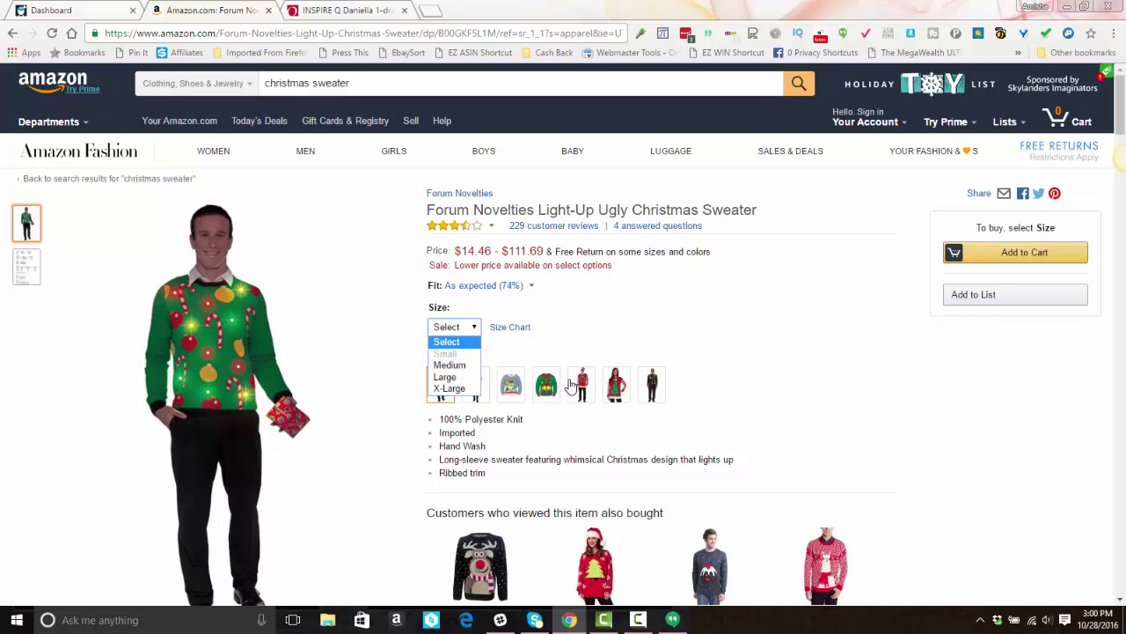
pyautogui.click(450, 366)
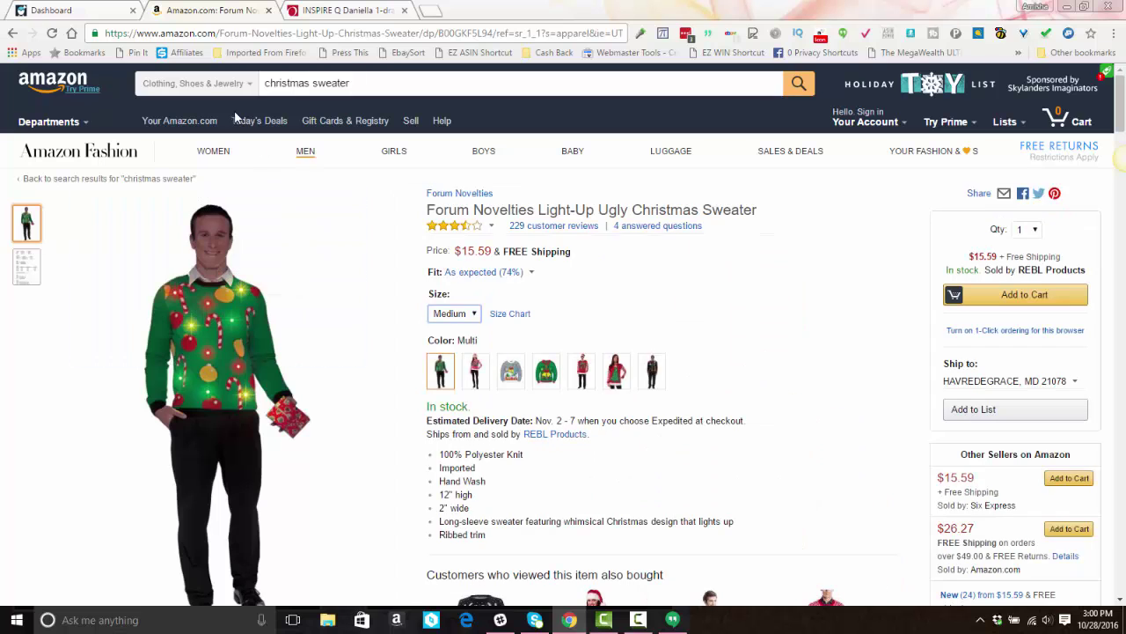
pyautogui.moveTo(405, 341)
pyautogui.scroll(-1, 717, 327)
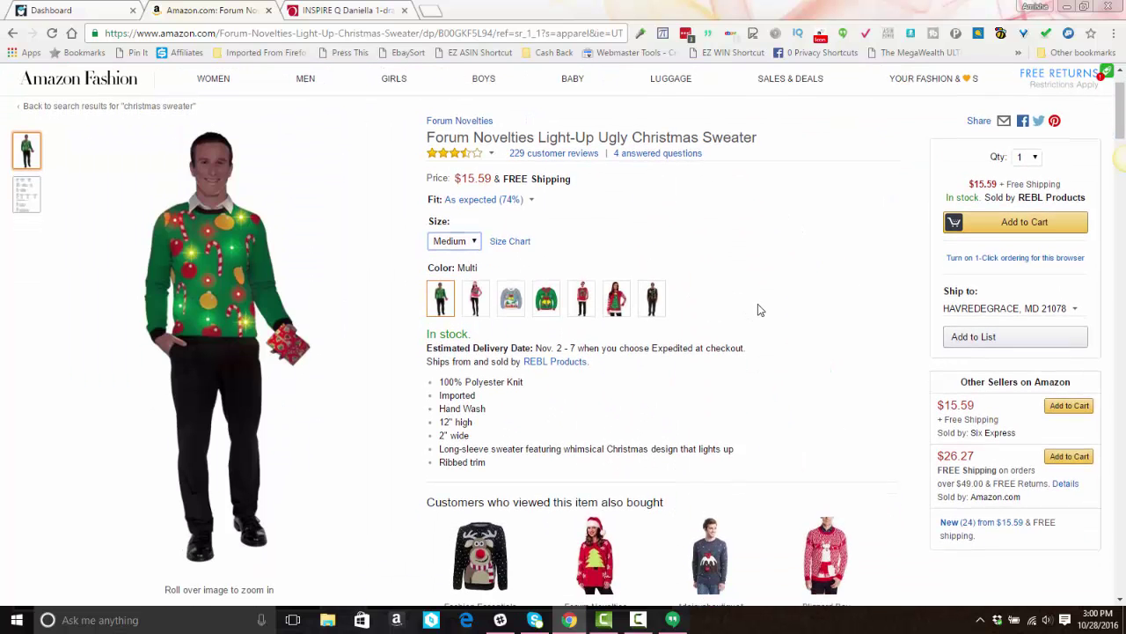
pyautogui.scroll(-1, 758, 303)
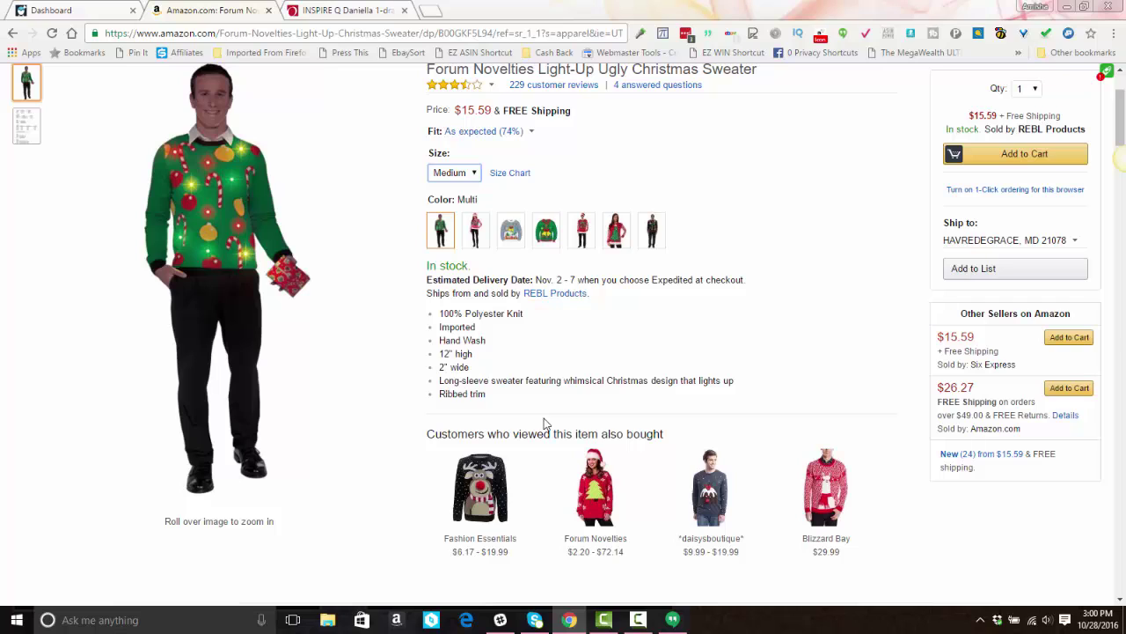
pyautogui.click(959, 458)
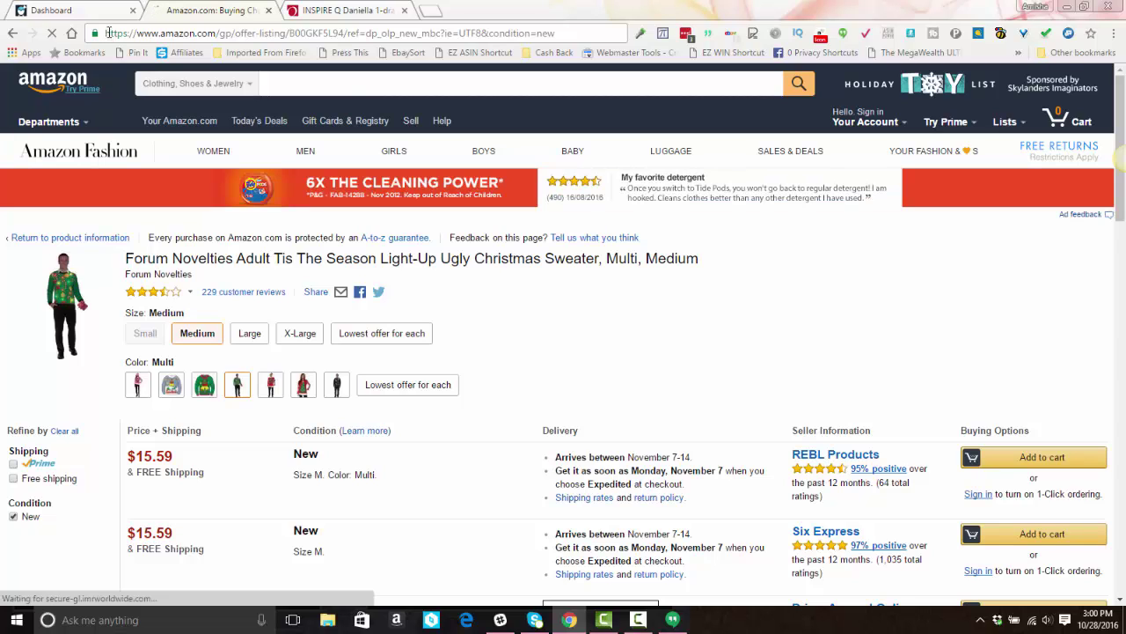
# Examine the offer page's web address and locate the product's ASIN within it
pyautogui.moveTo(106, 33); pyautogui.dragTo(159, 32)
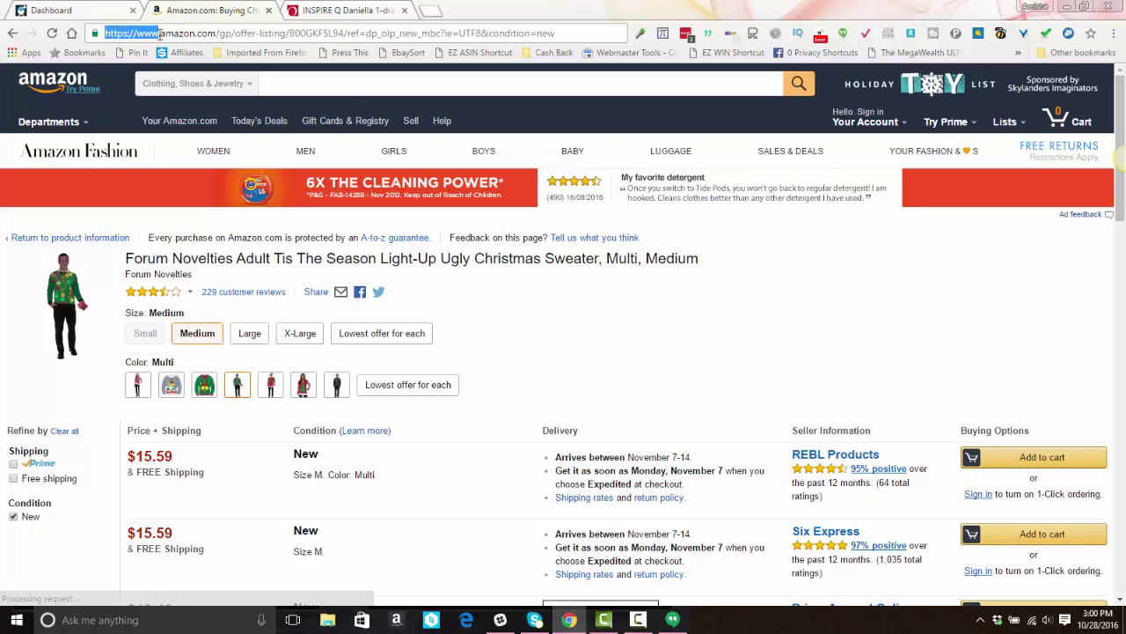
pyautogui.click(159, 33)
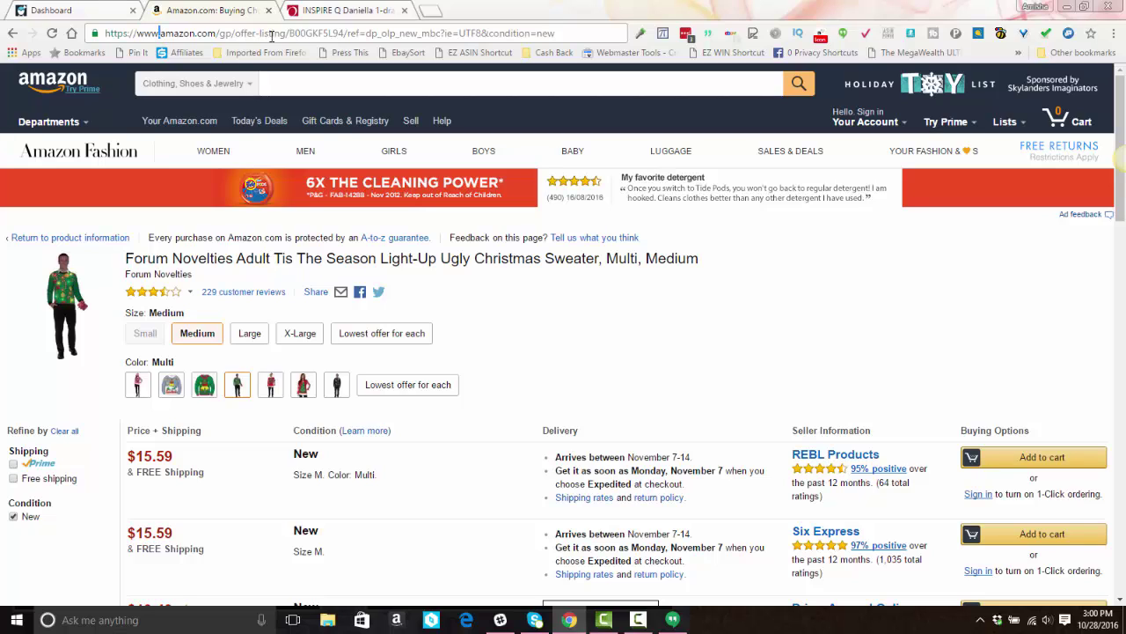
pyautogui.tripleClick(300, 32)
pyautogui.doubleClick(300, 33)
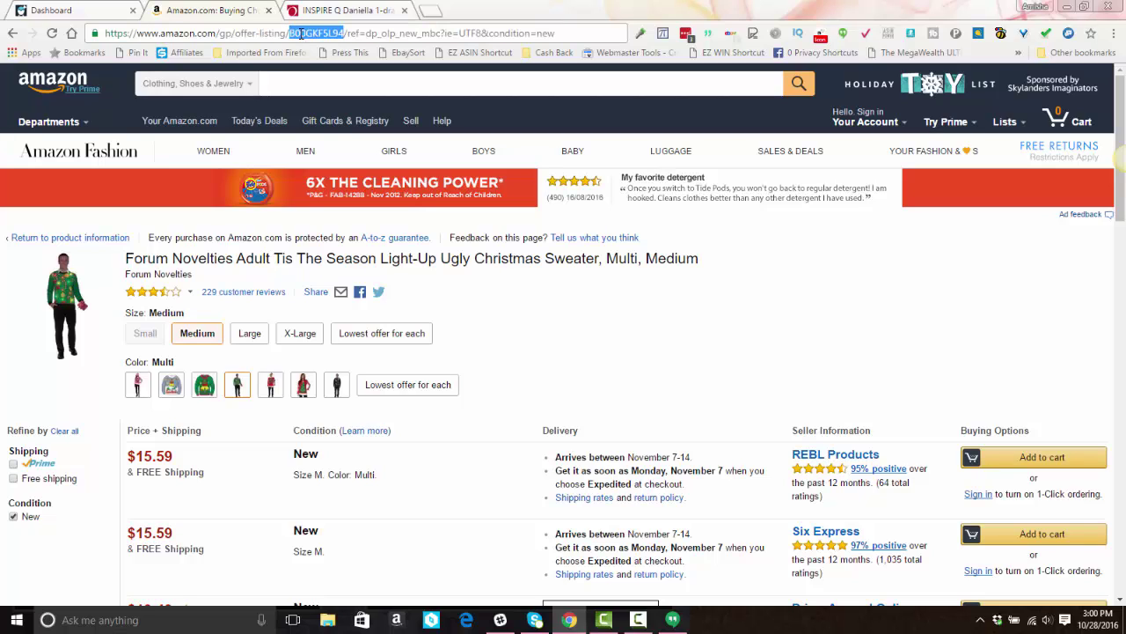
pyautogui.click(105, 33)
pyautogui.moveTo(104, 32); pyautogui.dragTo(288, 53)
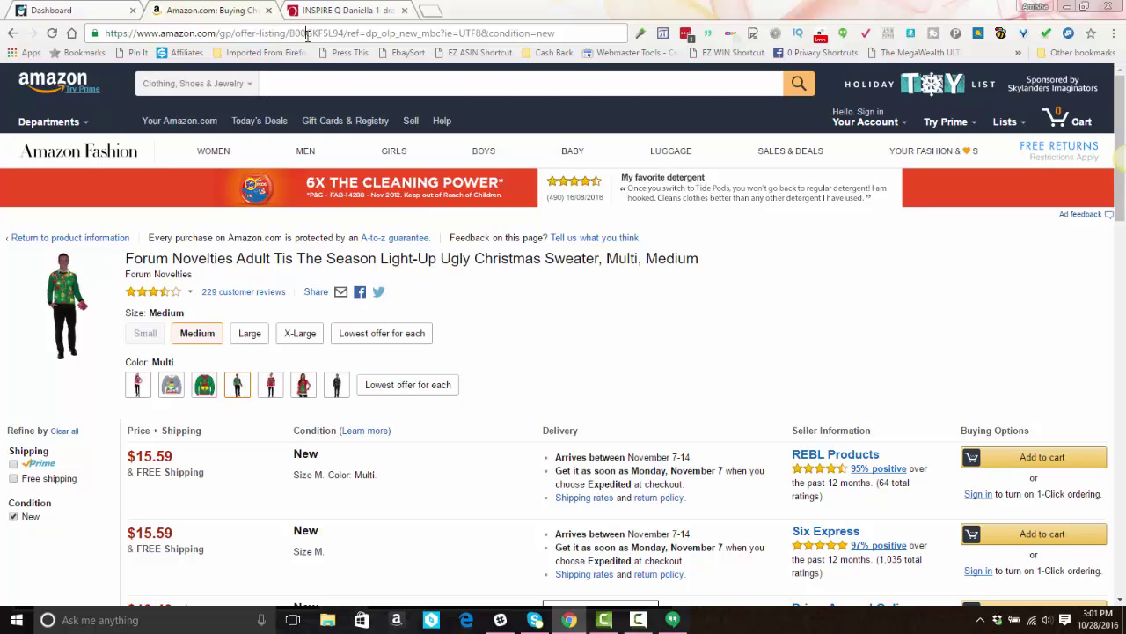
pyautogui.doubleClick(307, 34)
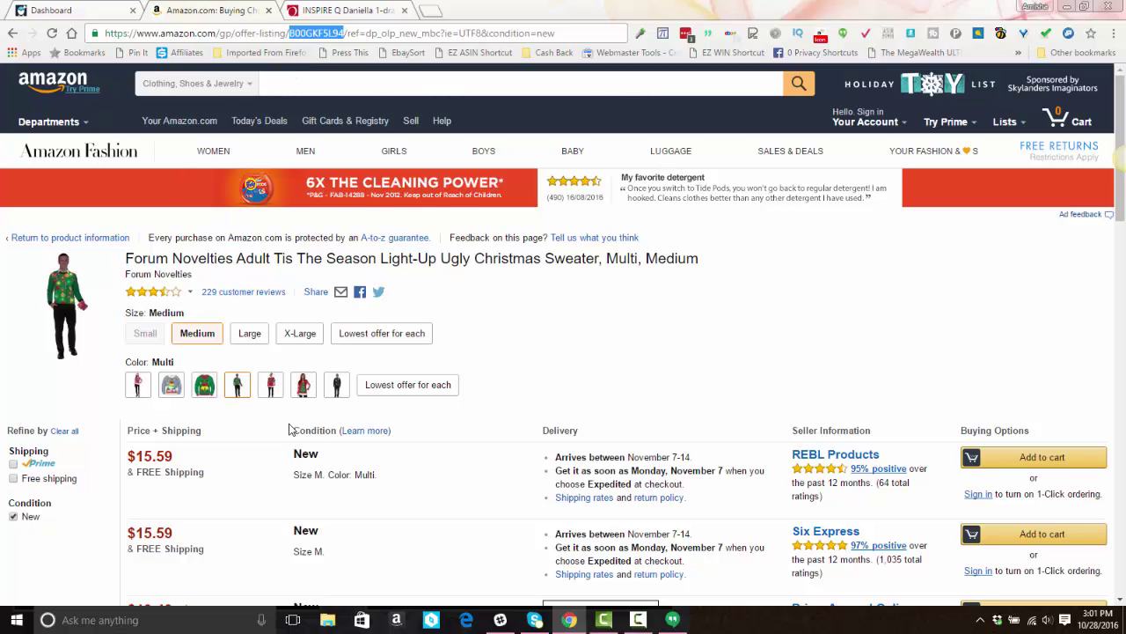
# Select the Medium size and the green Multi colour variation on the offers page
pyautogui.scroll(-1, 291, 428)
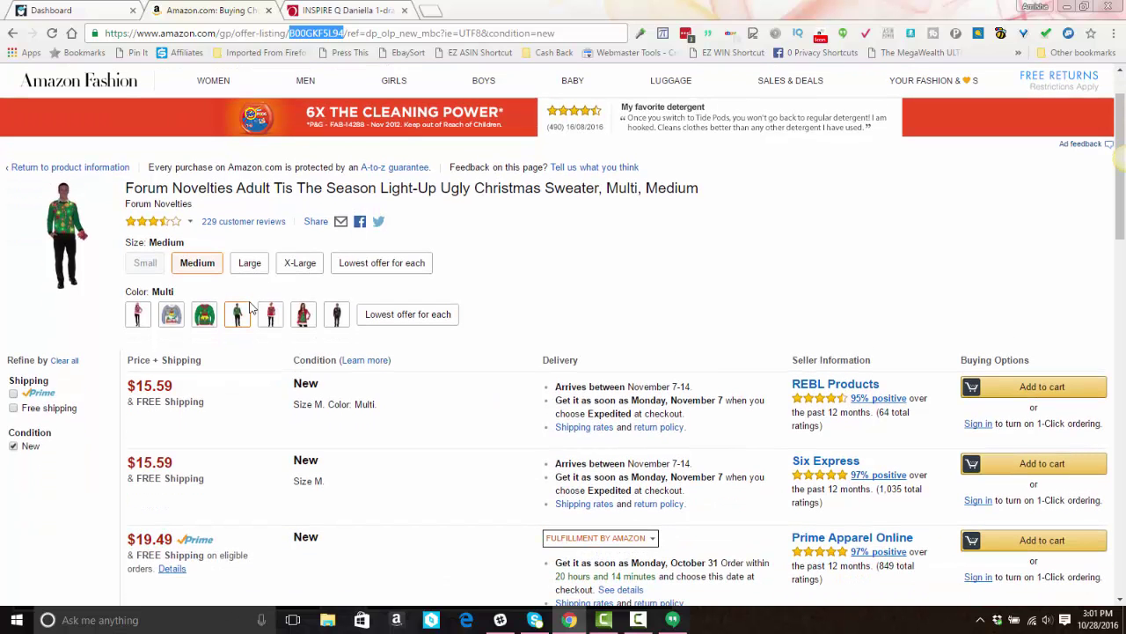
pyautogui.click(197, 266)
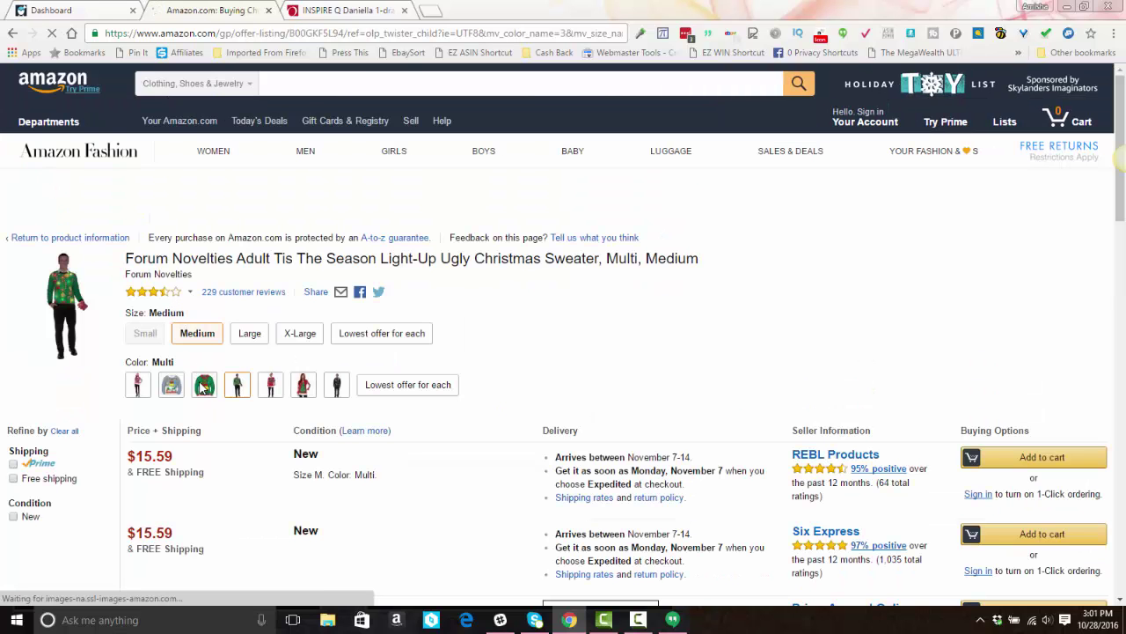
pyautogui.click(234, 385)
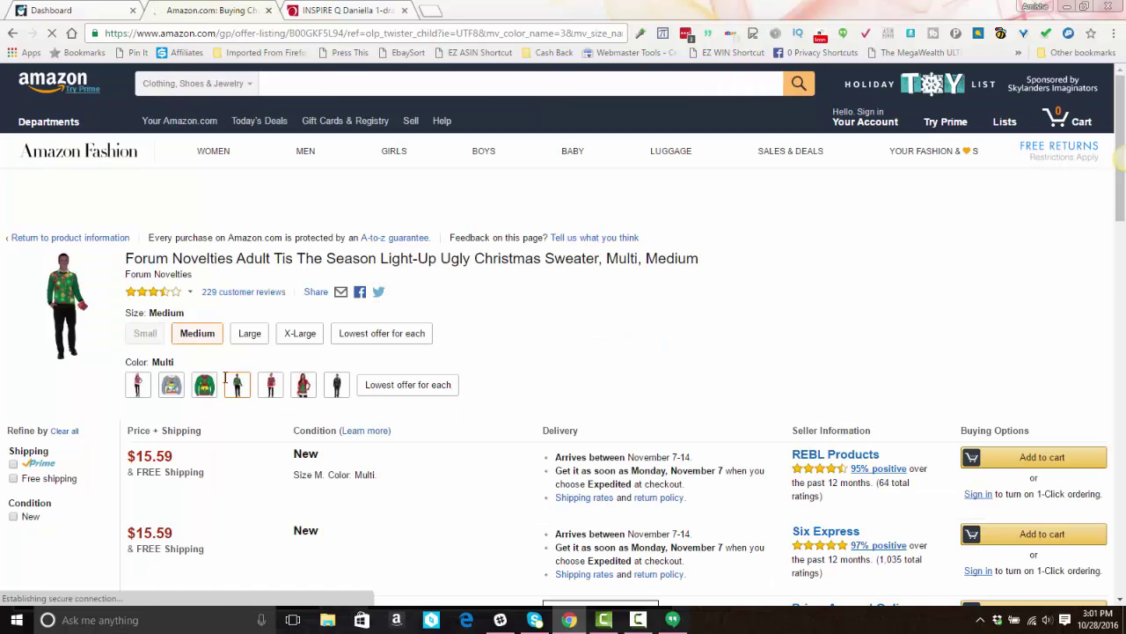
pyautogui.scroll(-2, 361, 383)
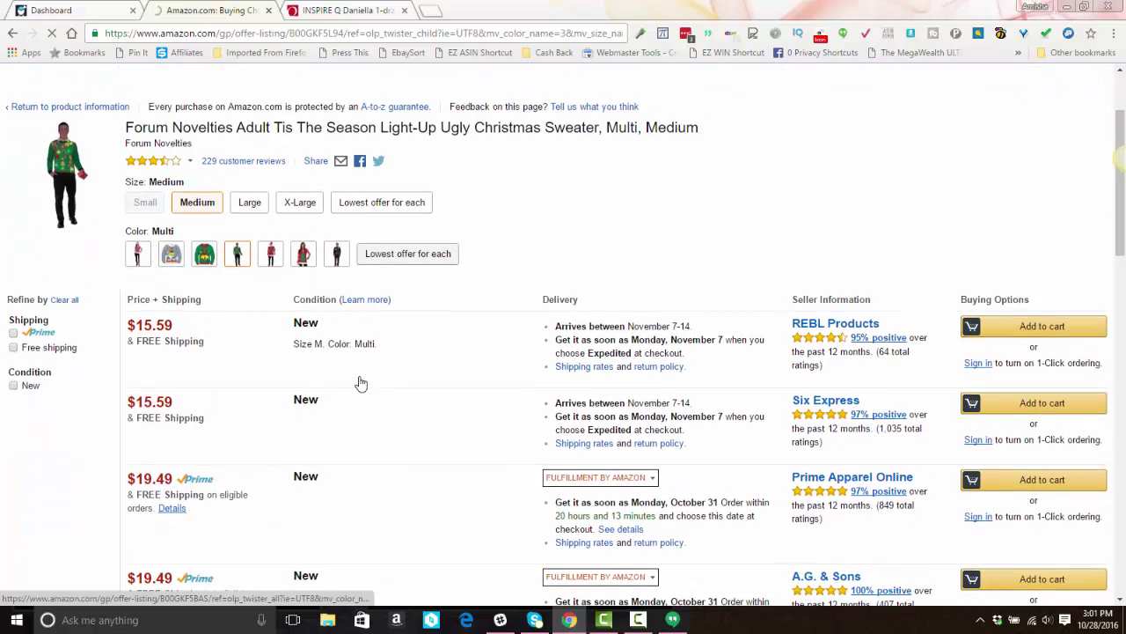
pyautogui.scroll(2, 361, 383)
# Copy the ASIN B00GKF5L94 from the offer page's web address
pyautogui.doubleClick(315, 34)
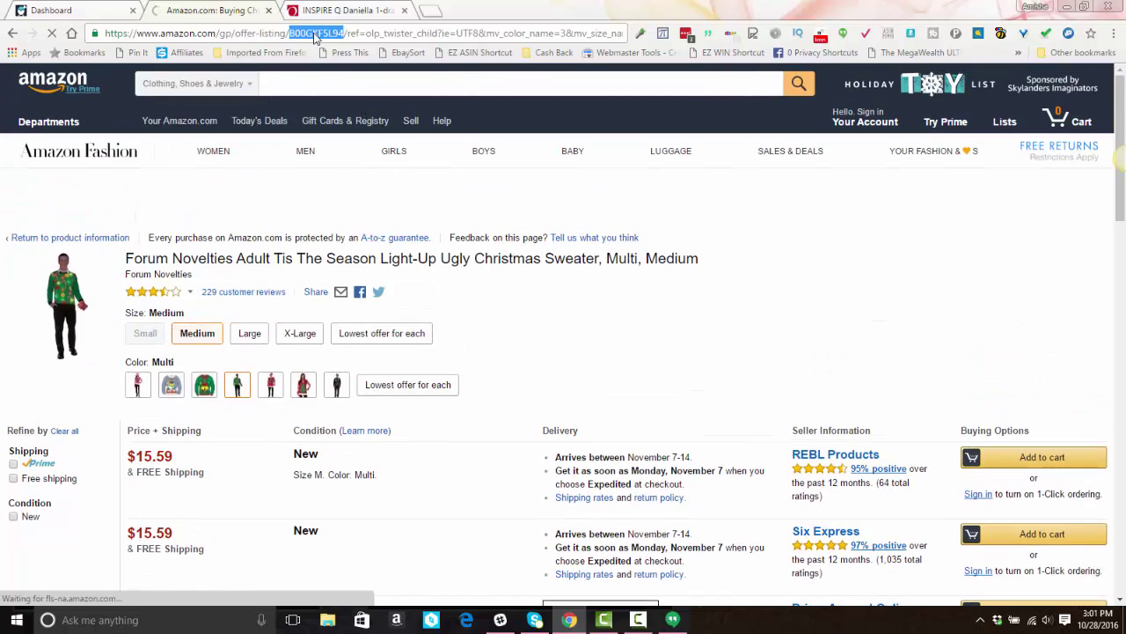
pyautogui.rightClick(315, 34)
pyautogui.click(338, 83)
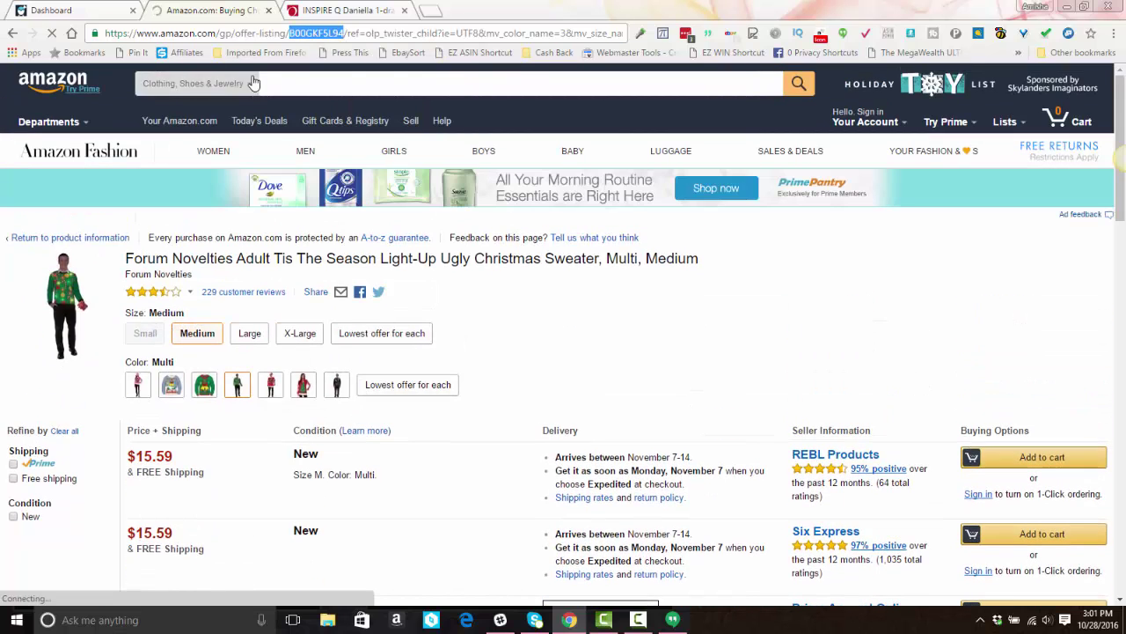
# Switch to the Hydra dashboard, open Thunder Lister and paste the ASIN B00GKF5L94 into its item box
pyautogui.click(40, 11)
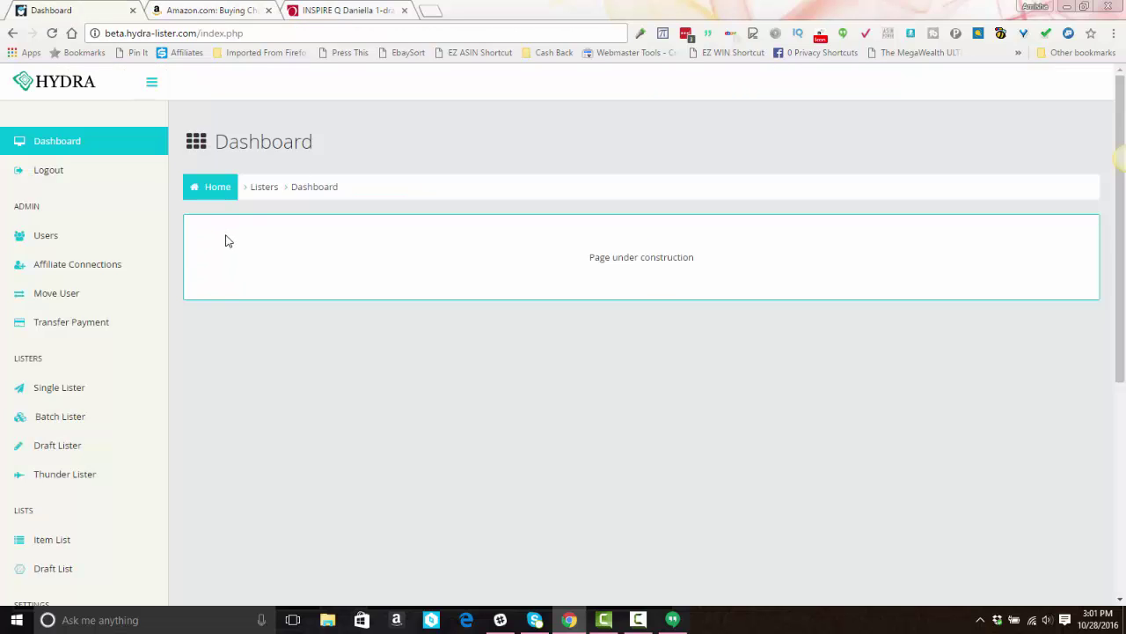
pyautogui.click(60, 480)
pyautogui.click(297, 273)
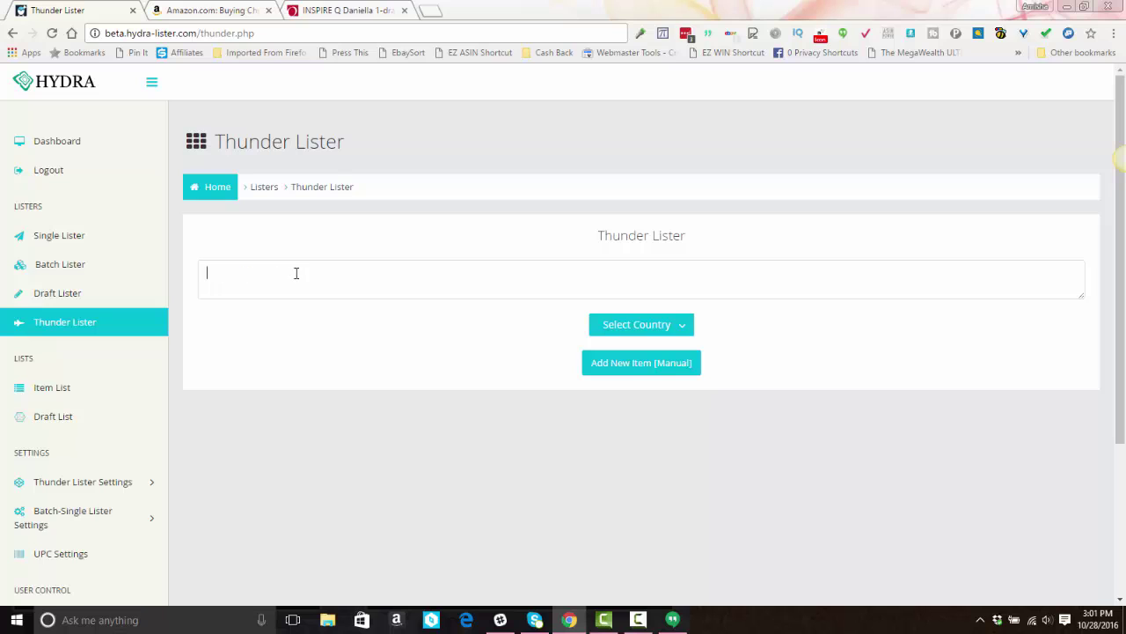
pyautogui.rightClick(296, 273)
pyautogui.click(321, 359)
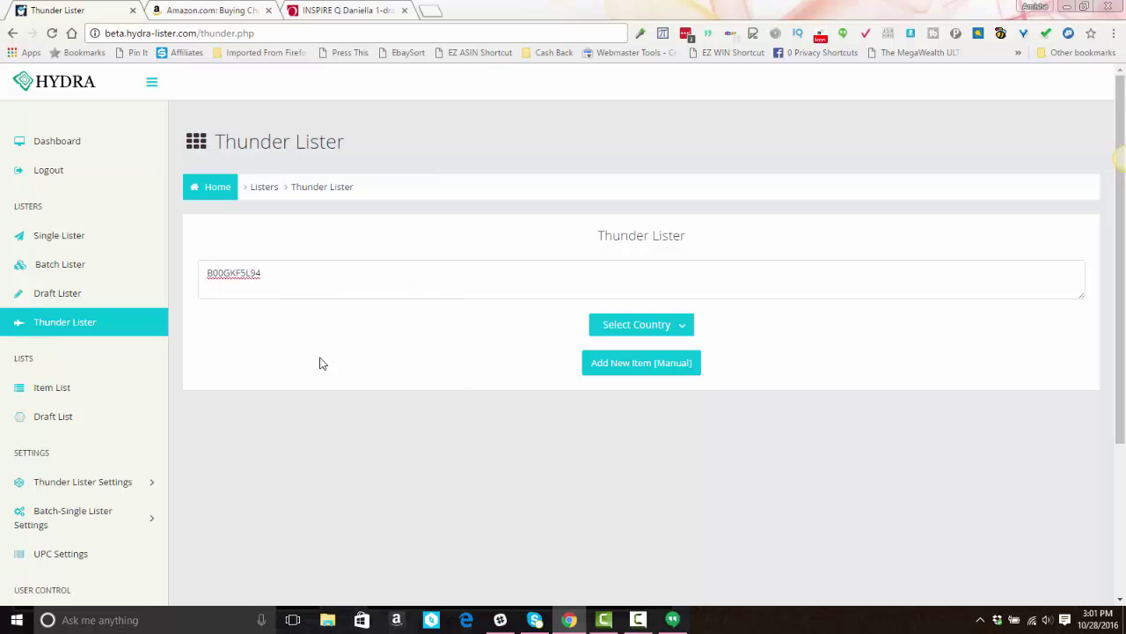
# Choose the source country and add the pasted ASIN as a new manual item
pyautogui.click(638, 331)
pyautogui.click(628, 352)
pyautogui.click(632, 368)
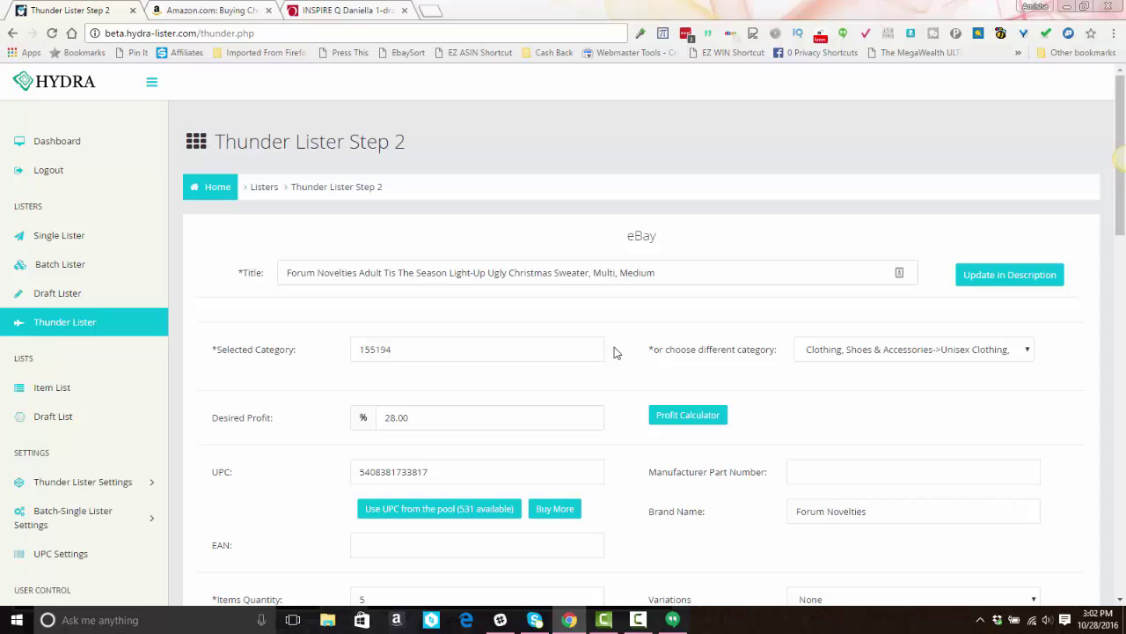
# Remove "Forum Novelties" from the listing title and update the title in the description
pyautogui.tripleClick(309, 278)
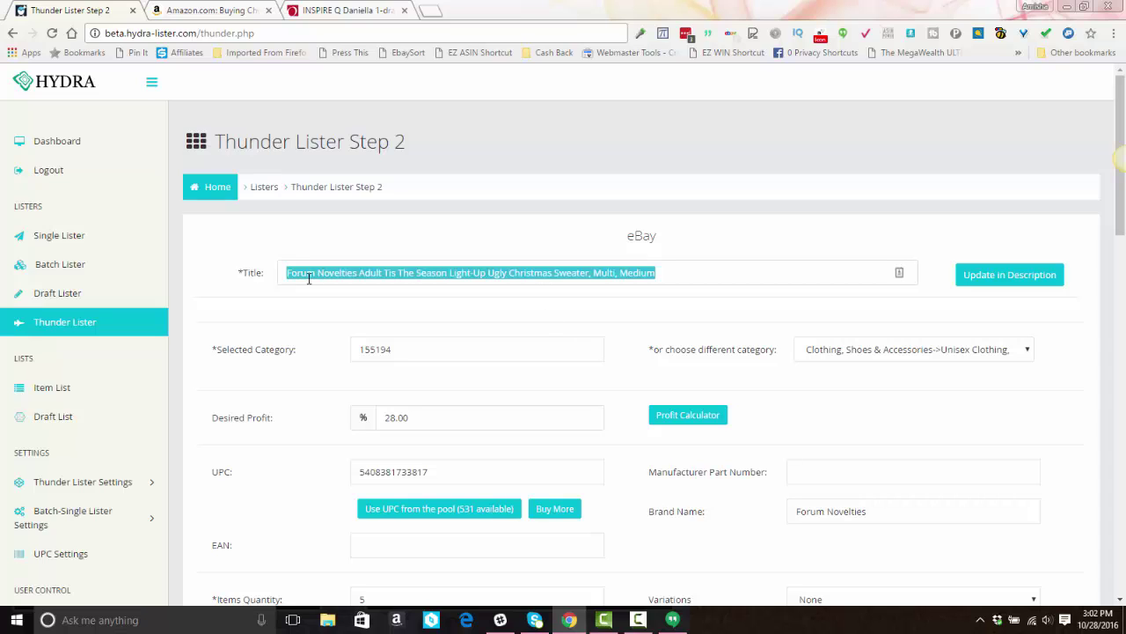
pyautogui.click(315, 275)
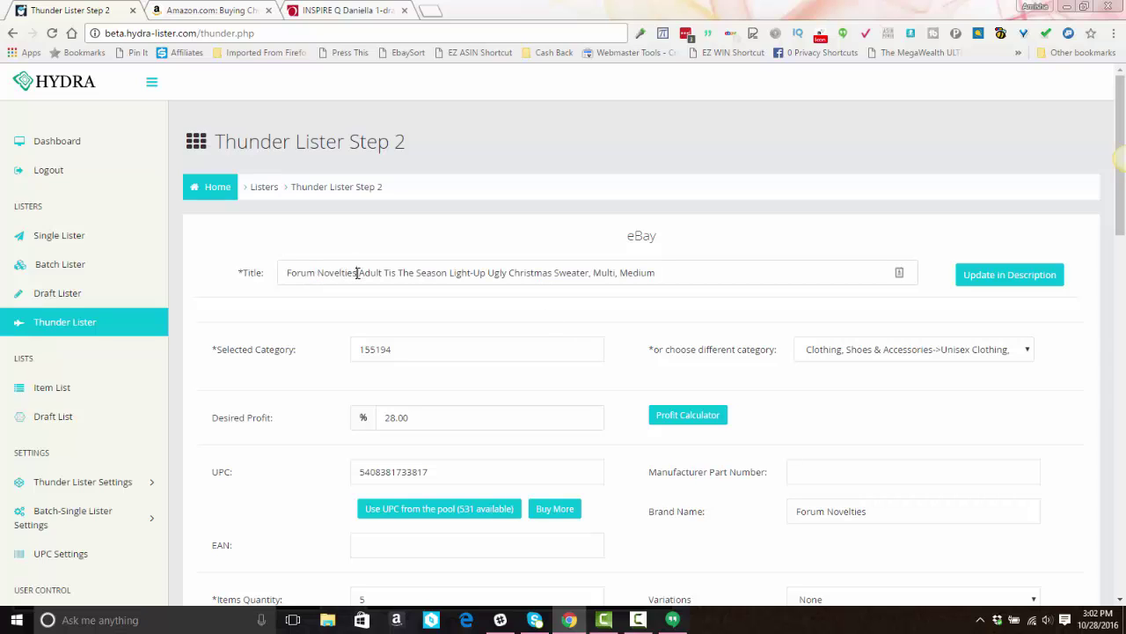
pyautogui.moveTo(357, 273); pyautogui.dragTo(292, 267)
pyautogui.press('BackSpace')
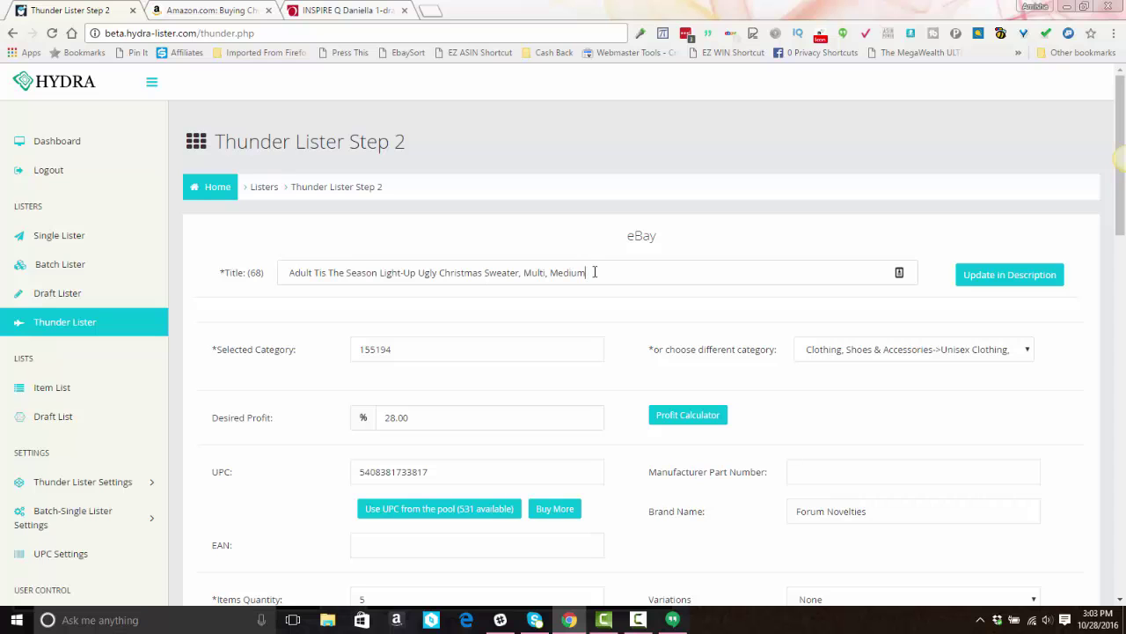
pyautogui.click(986, 278)
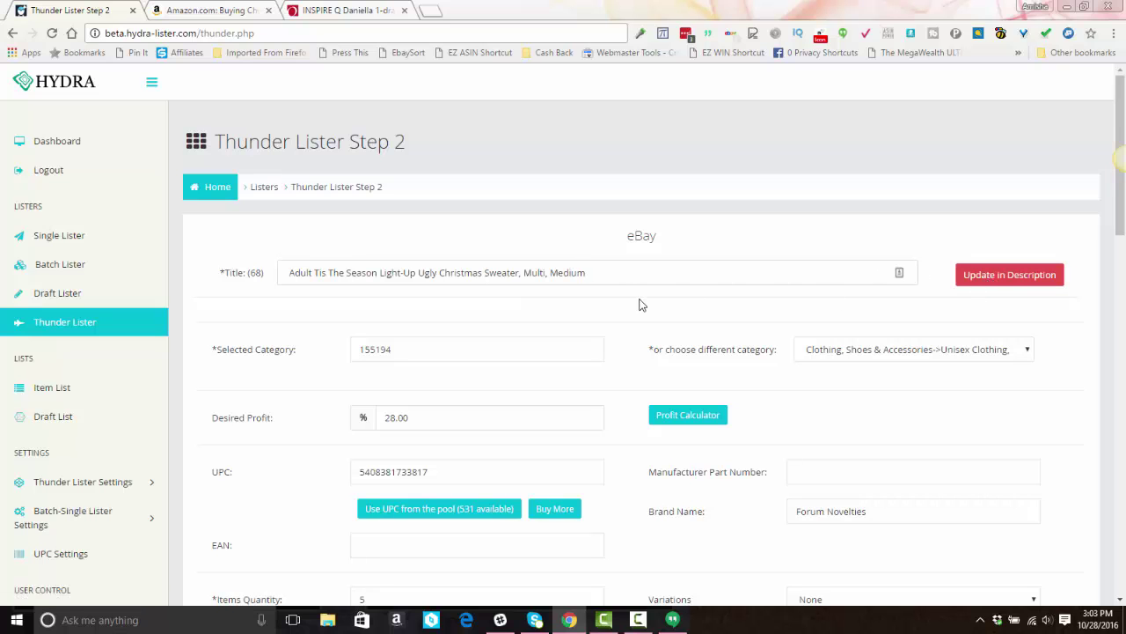
# Open the Profit Calculator and apply 28.00% as the listing's profit margin
pyautogui.scroll(-2, 638, 304)
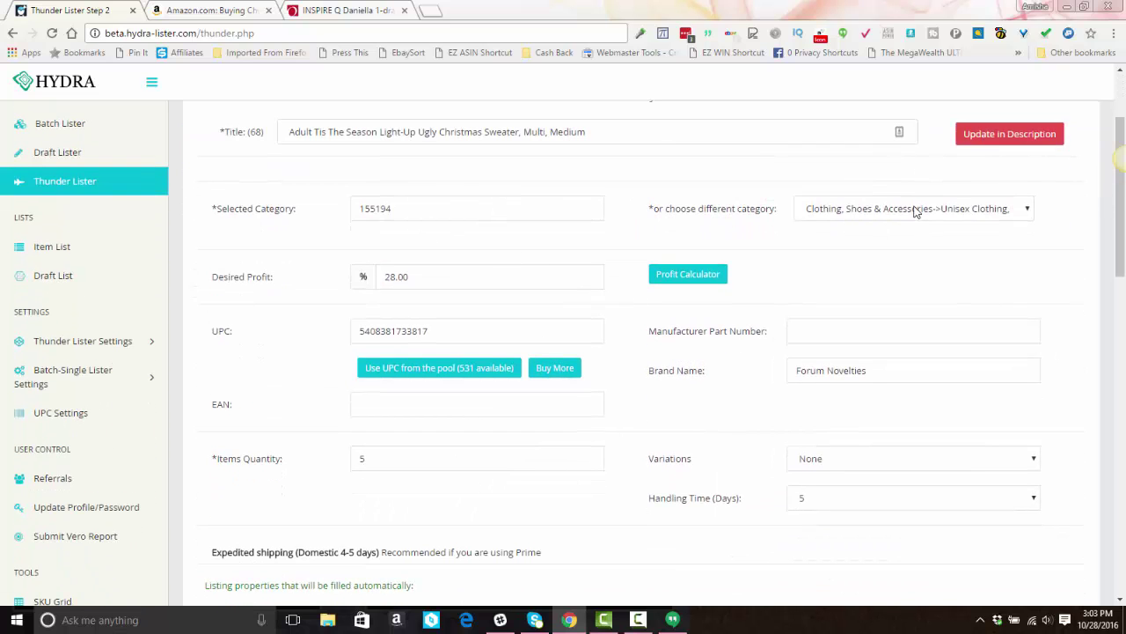
pyautogui.scroll(-1, 703, 269)
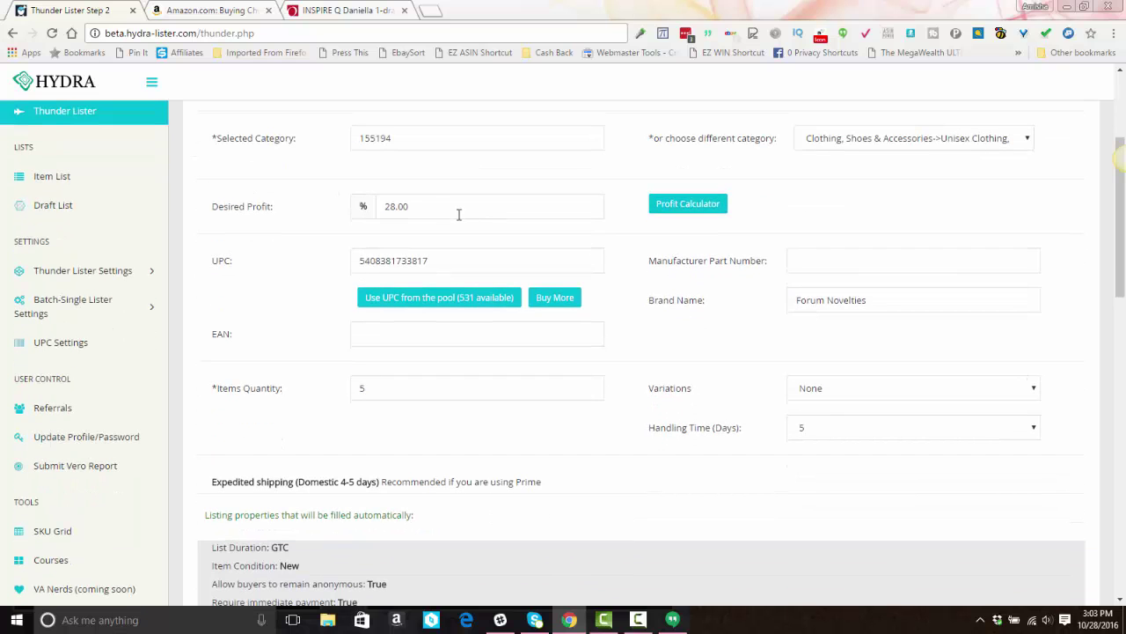
pyautogui.click(684, 205)
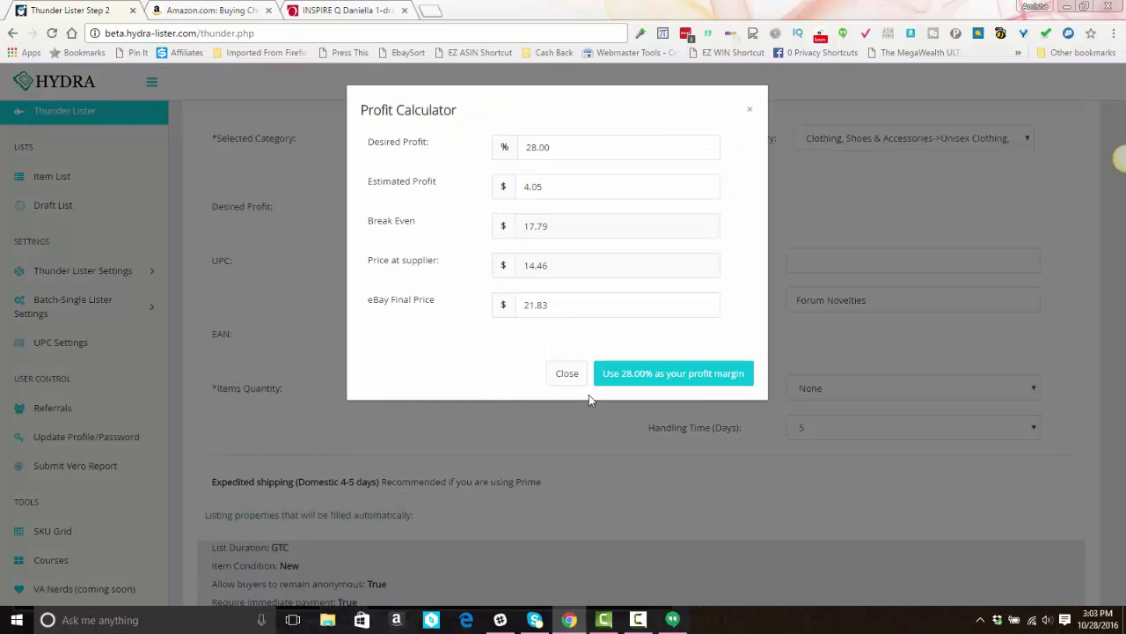
pyautogui.click(645, 375)
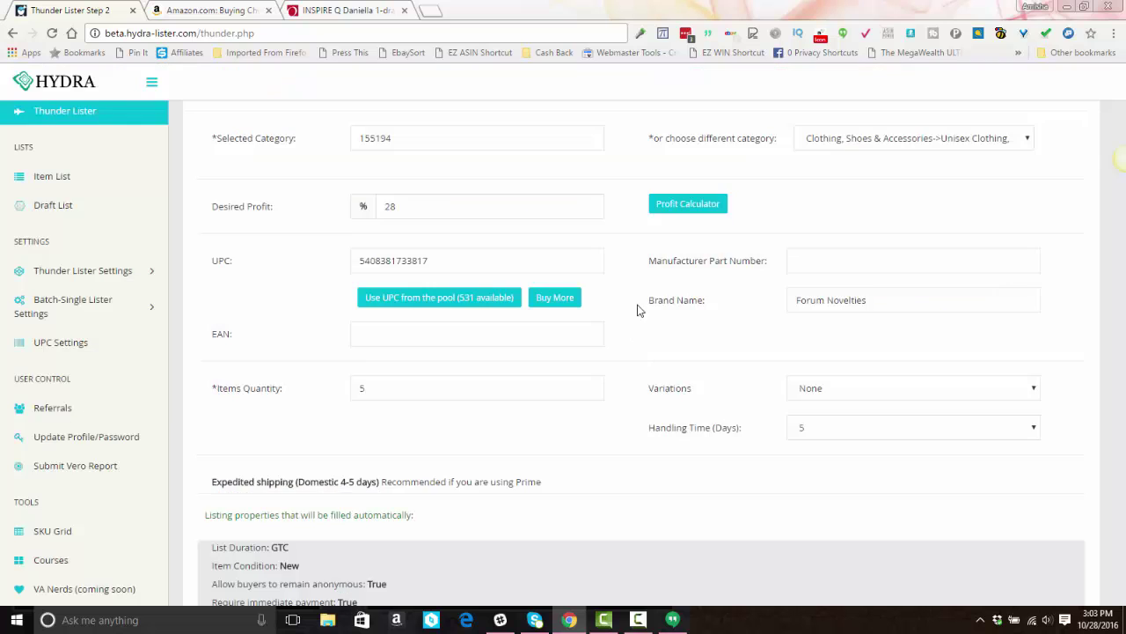
# Assign a UPC from the pool and set the brand name and manufacturer part number to "Ugly Christmas Sweater"
pyautogui.scroll(-2, 405, 201)
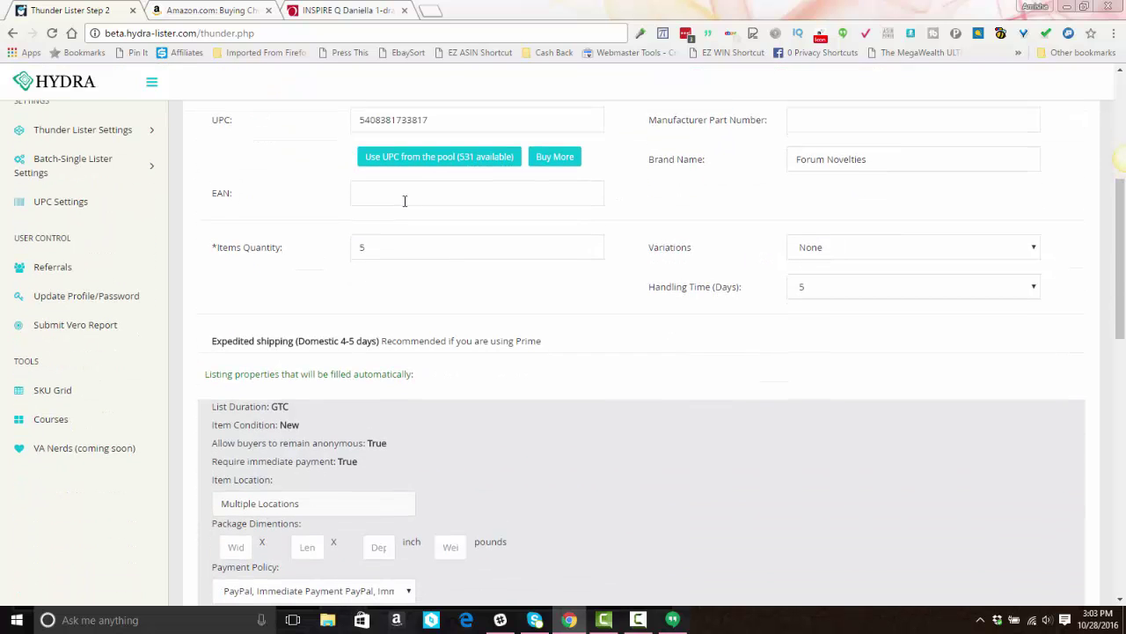
pyautogui.click(431, 162)
pyautogui.tripleClick(834, 160)
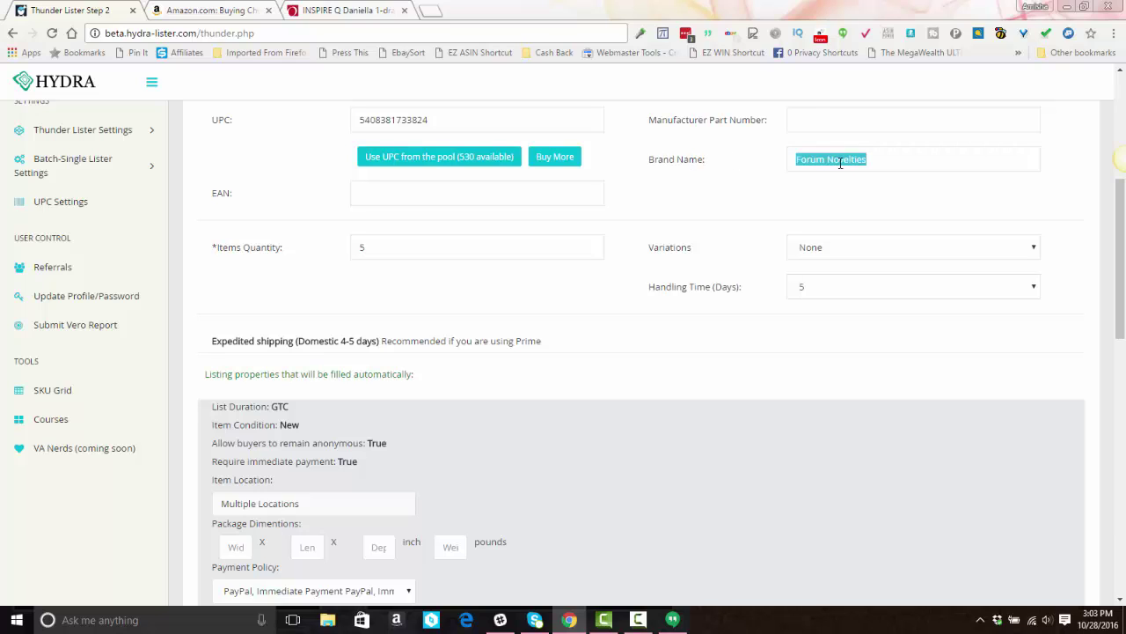
pyautogui.write('Ugly Christmas Sweater')
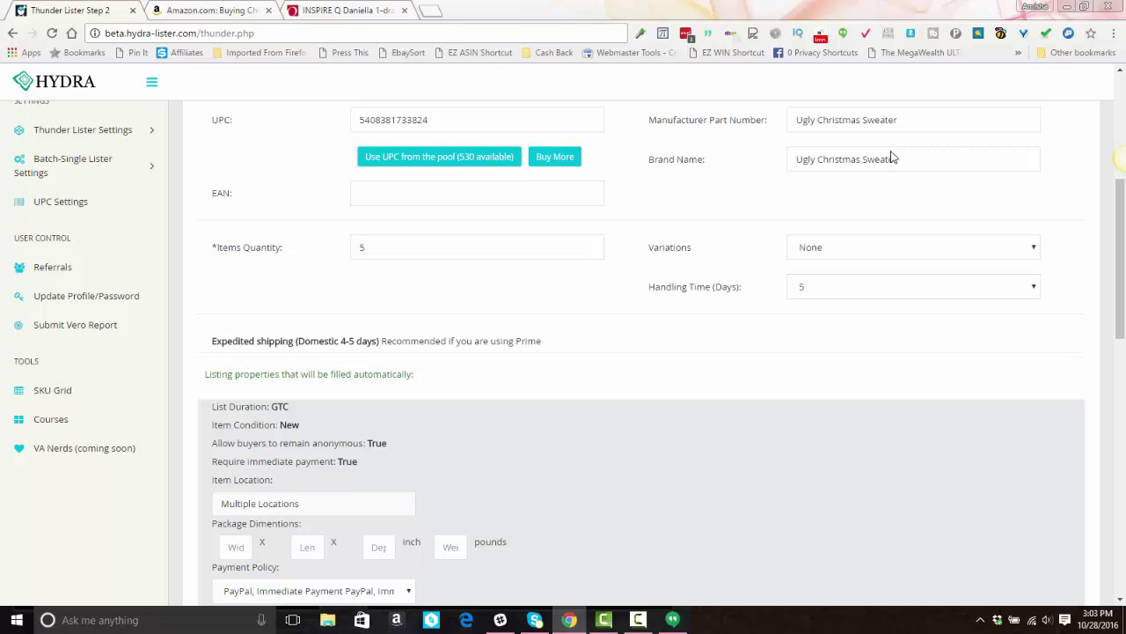
# Exclude the size chart picture from the listing's images
pyautogui.scroll(-6, 892, 156)
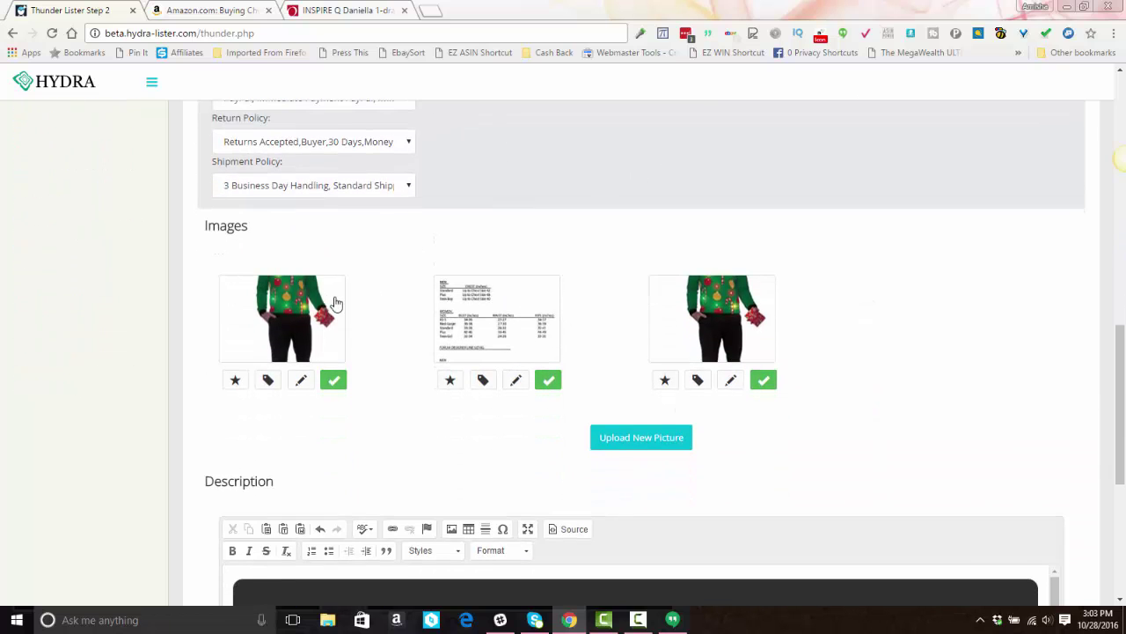
pyautogui.click(545, 383)
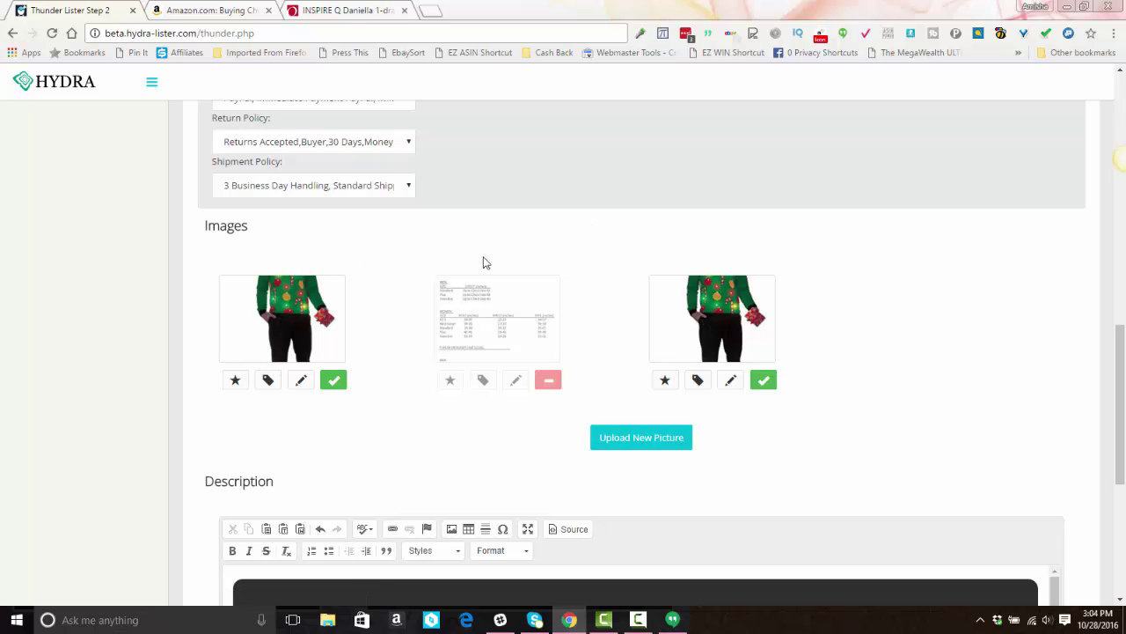
# Mirror the first listing picture horizontally in the photo editor and save it
pyautogui.click(299, 381)
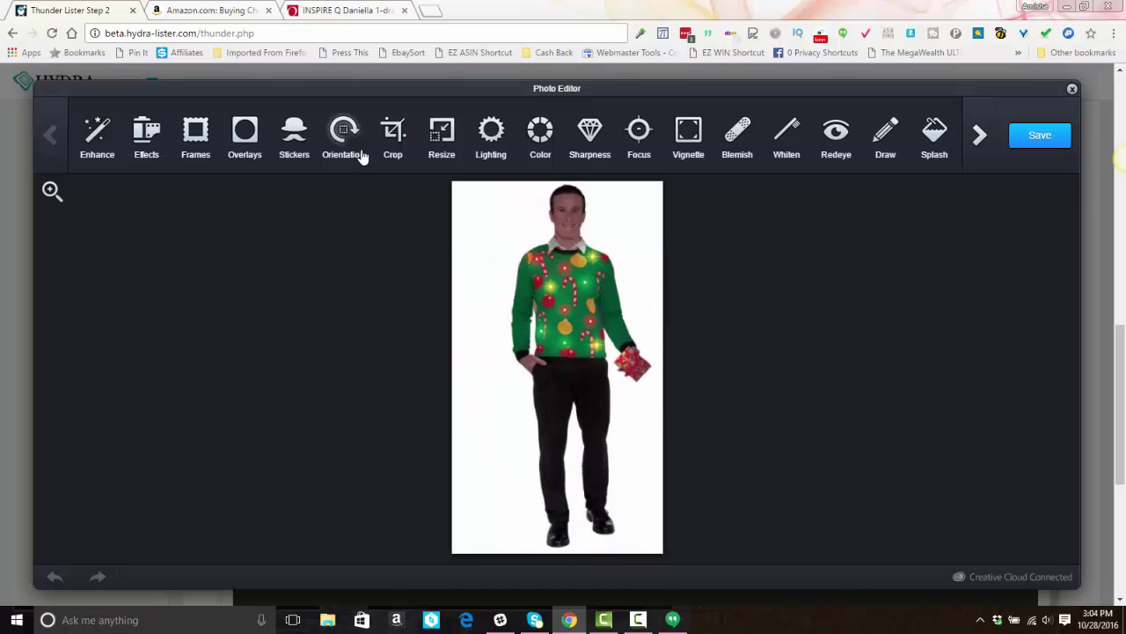
pyautogui.click(355, 150)
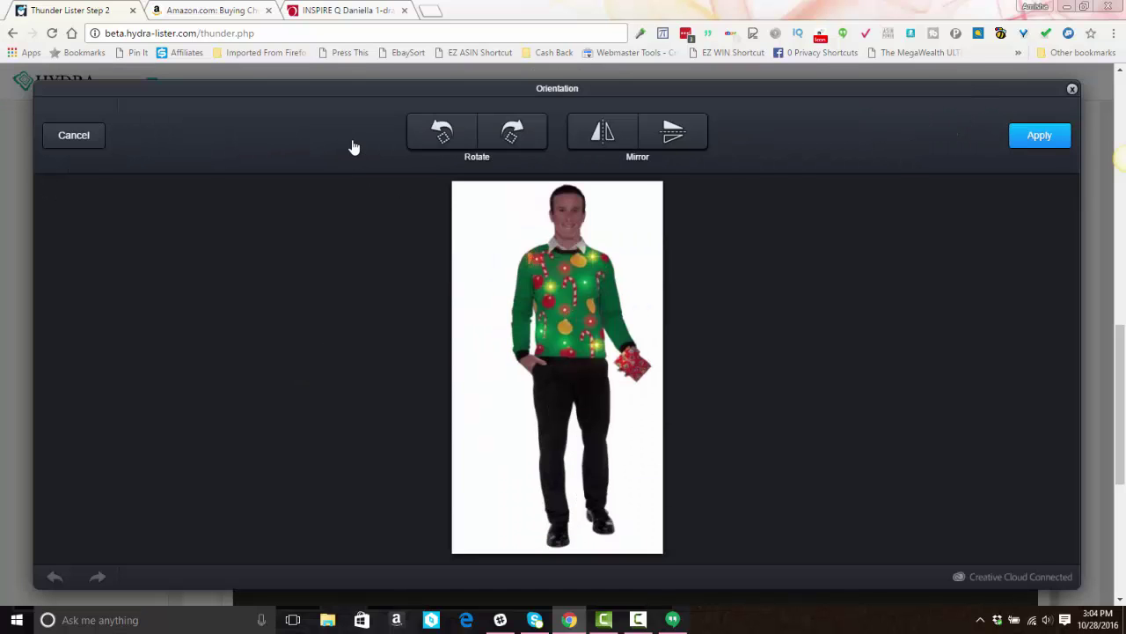
pyautogui.click(601, 134)
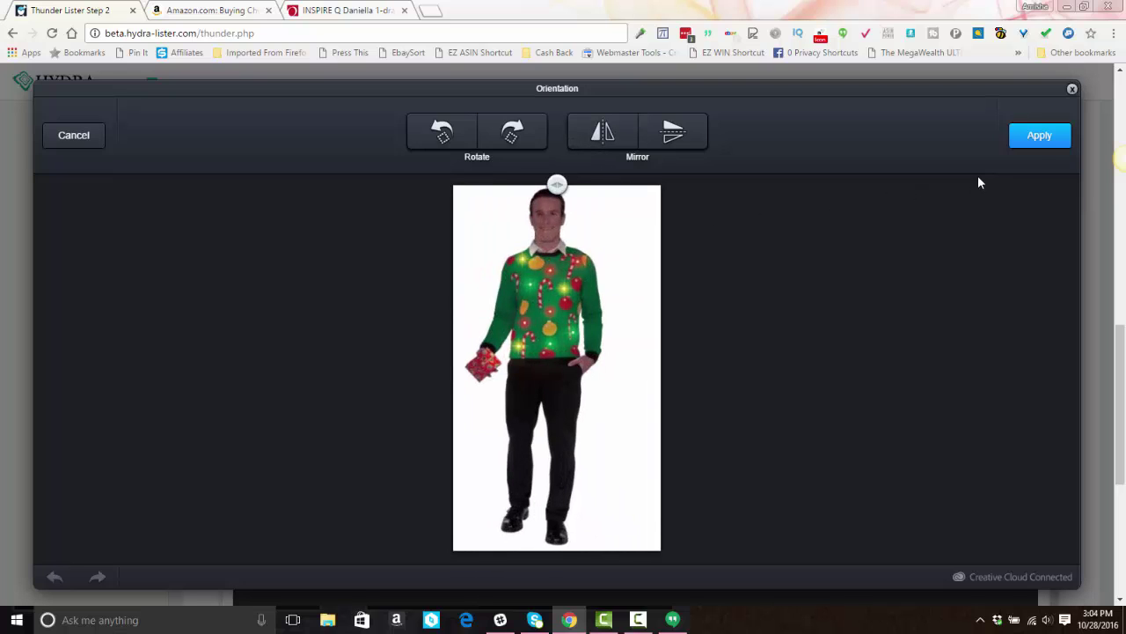
pyautogui.click(1036, 139)
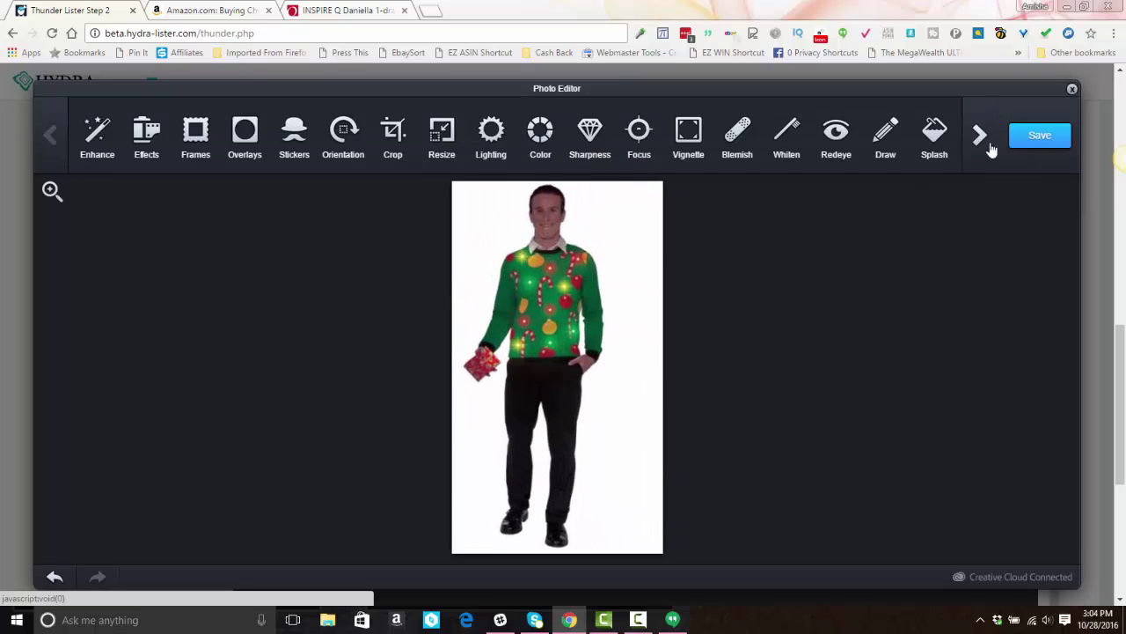
pyautogui.click(1038, 136)
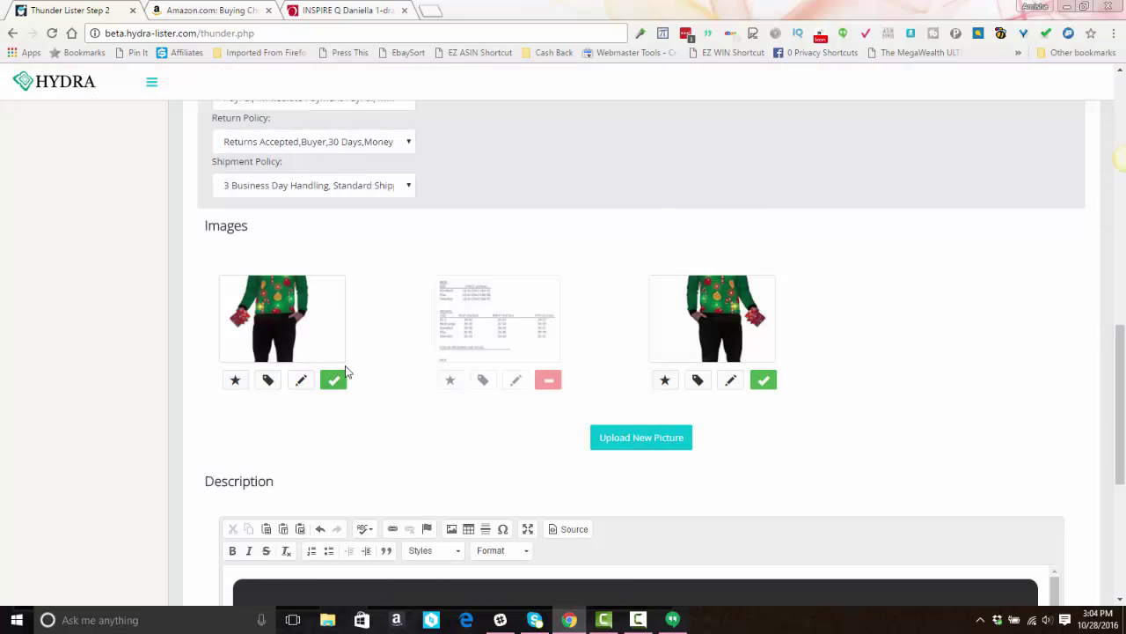
# Review the sweater description down to its store footer and submit the item for listing on eBay
pyautogui.scroll(-2, 663, 374)
pyautogui.scroll(-5, 663, 375)
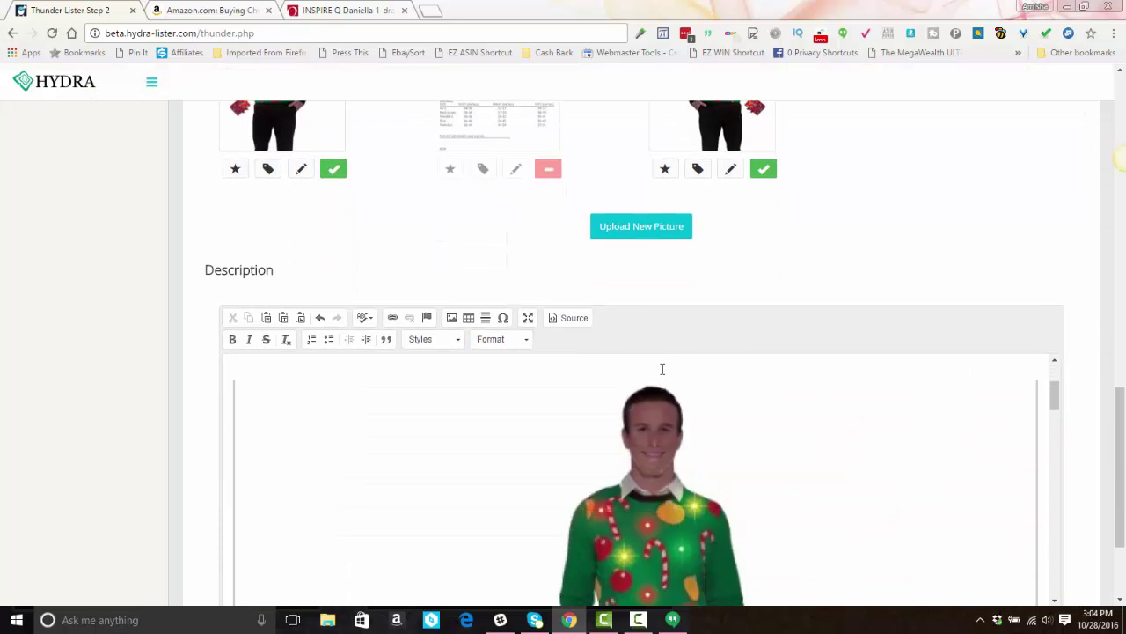
pyautogui.scroll(-5, 667, 406)
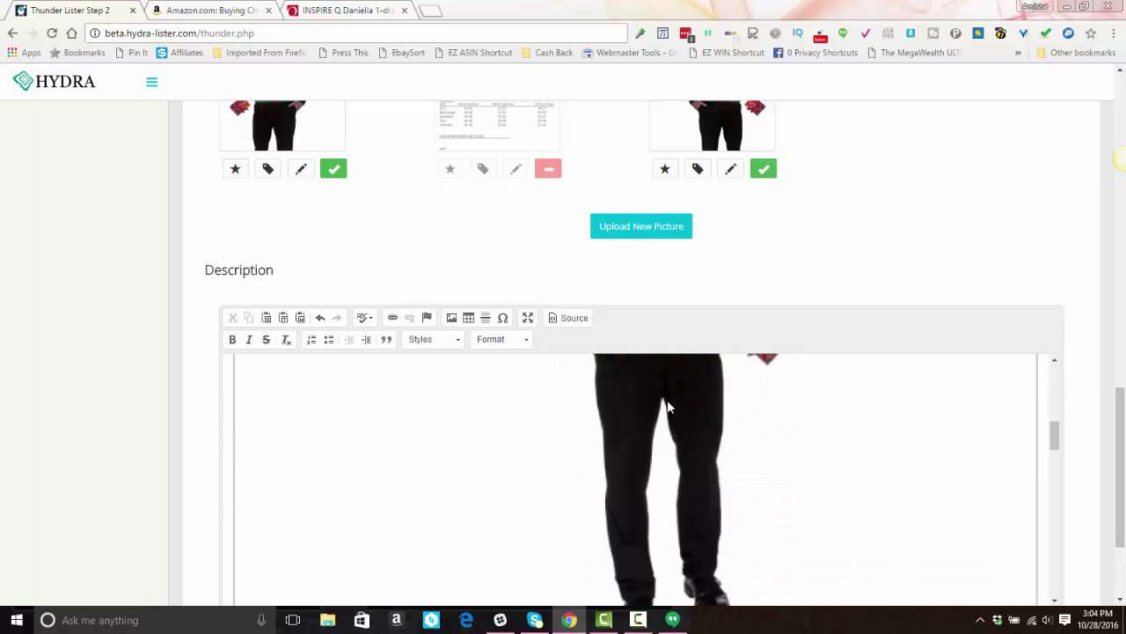
pyautogui.scroll(-10, 667, 406)
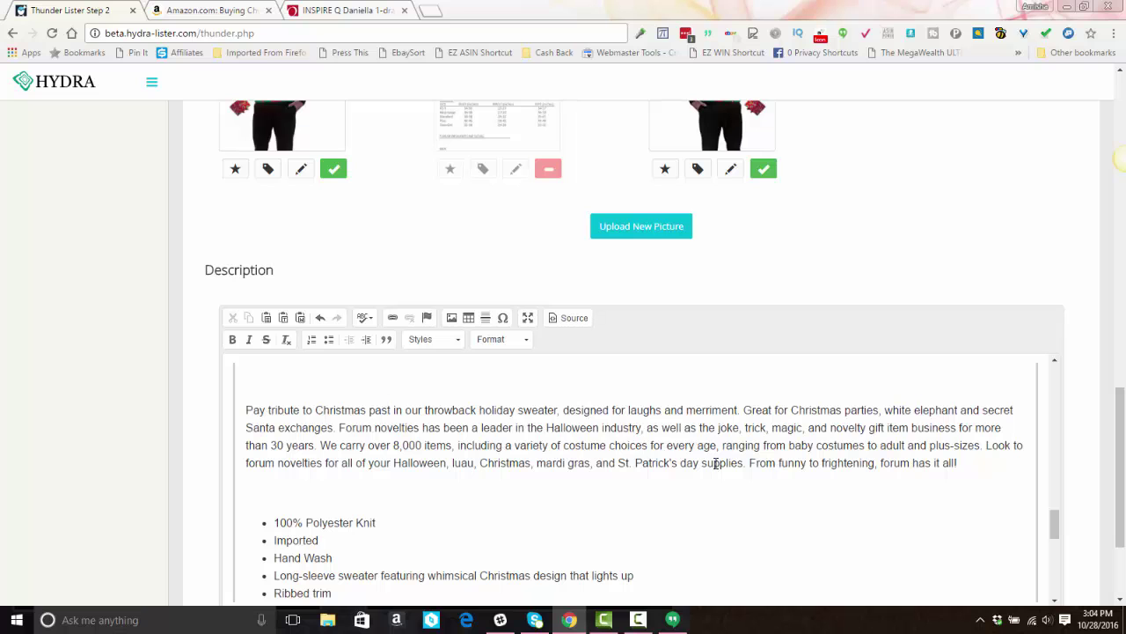
pyautogui.scroll(-4, 750, 470)
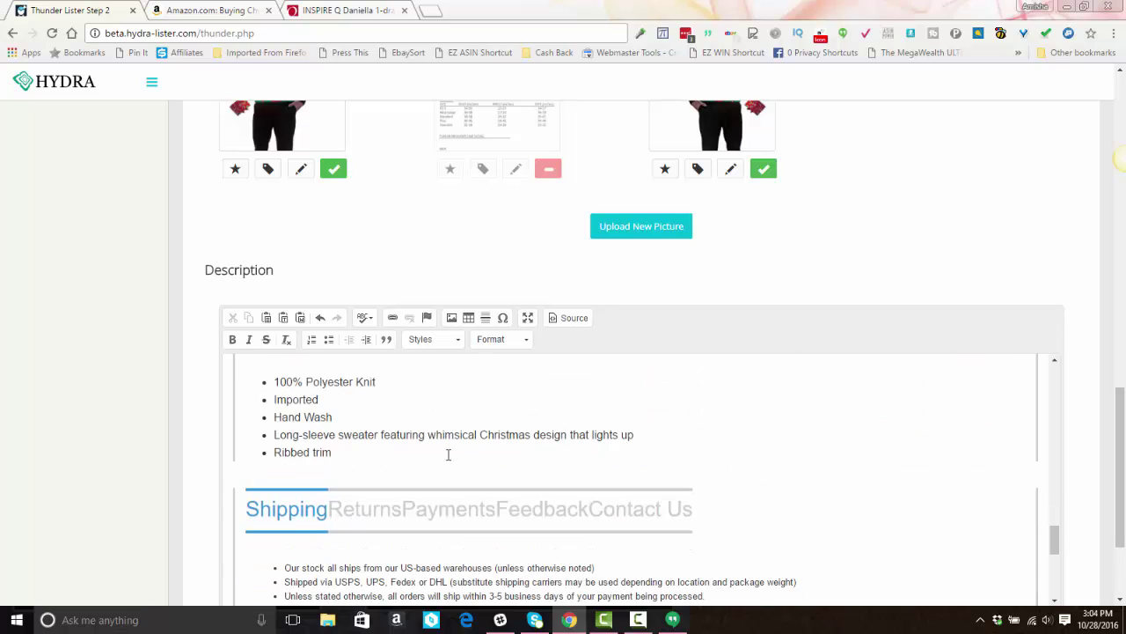
pyautogui.scroll(-10, 701, 421)
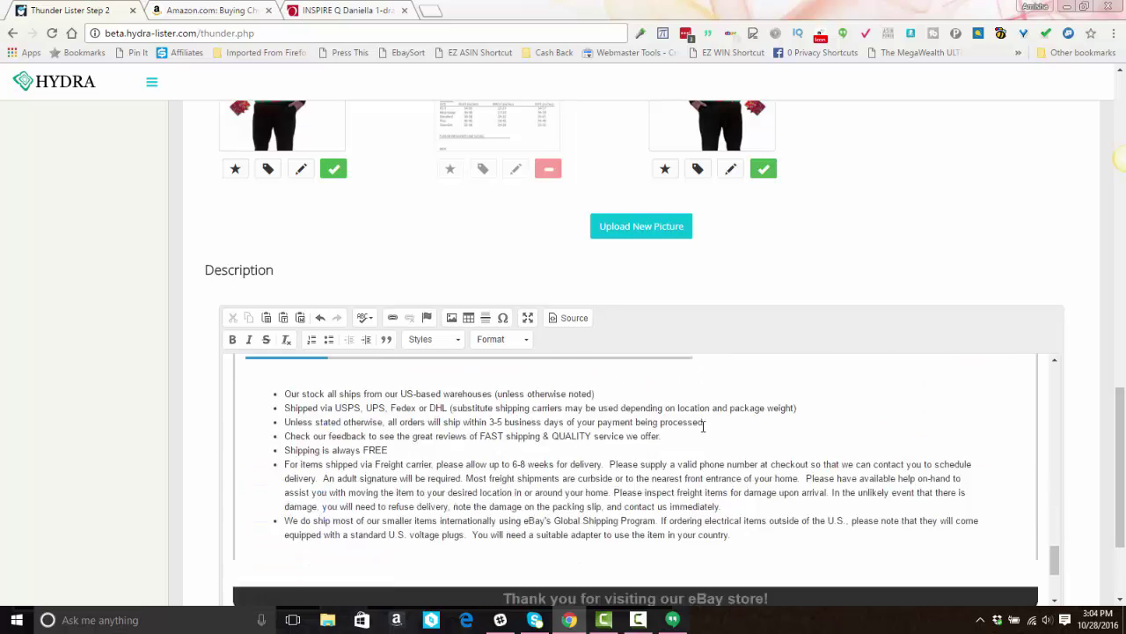
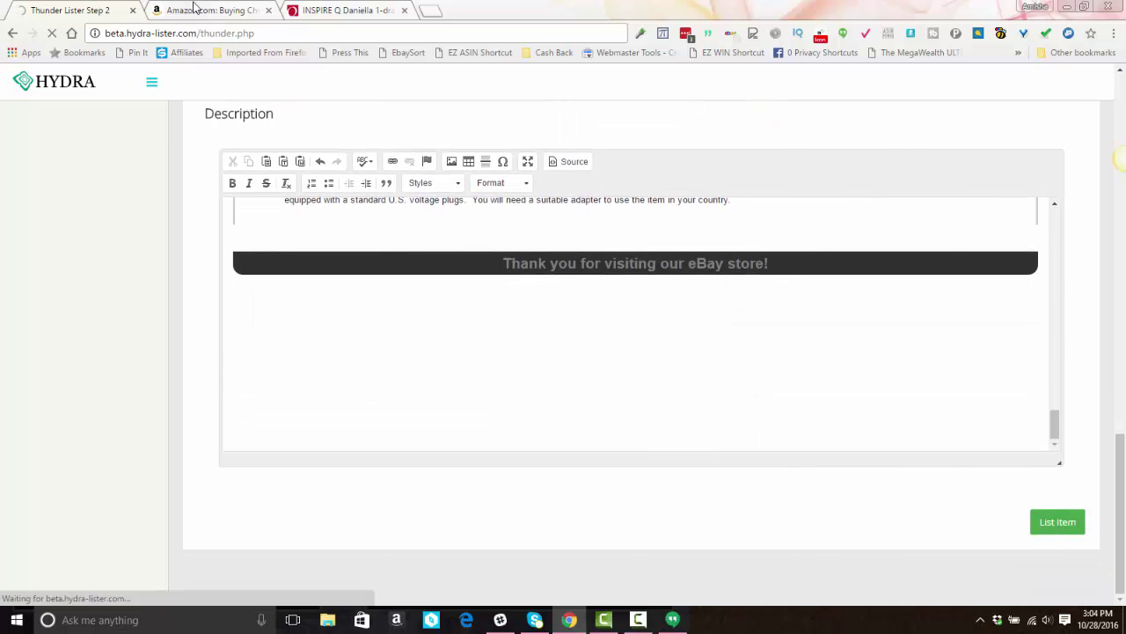
# On the Amazon offers page, choose the Pink color variation in Medium and copy its ASIN from the page address
pyautogui.scroll(-1, 306, 359)
pyautogui.scroll(-1, 305, 365)
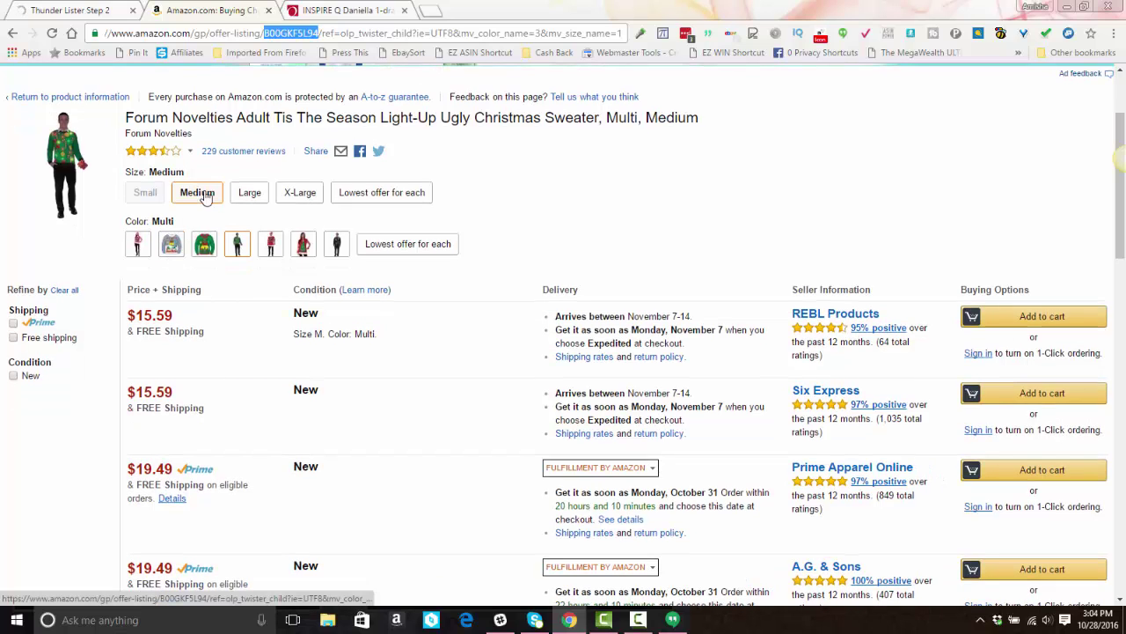
pyautogui.click(133, 248)
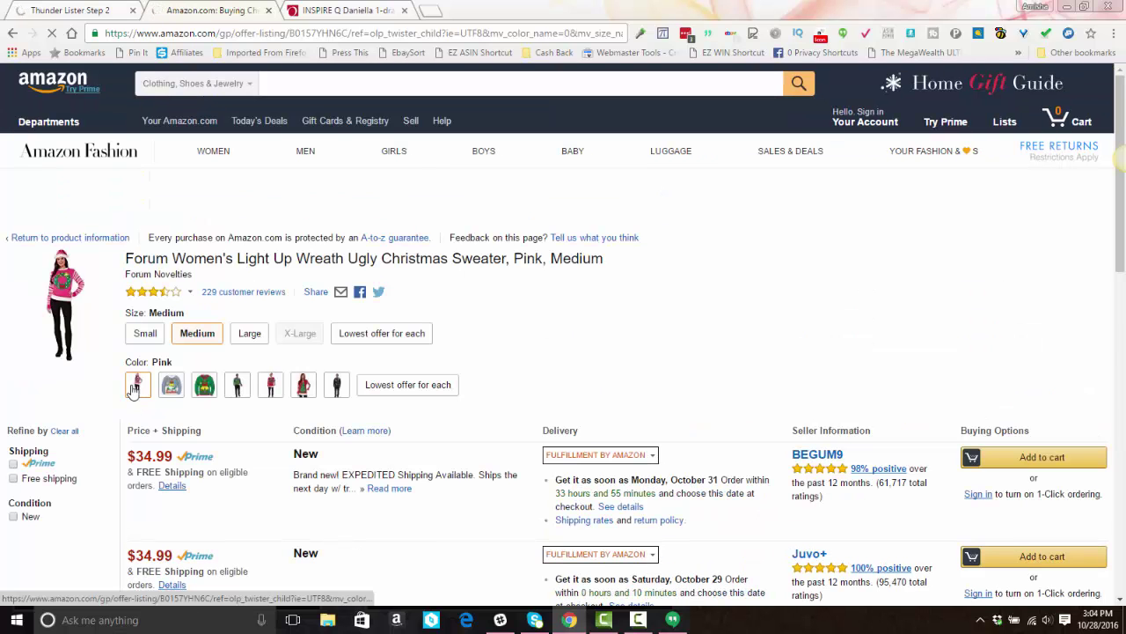
pyautogui.doubleClick(317, 33)
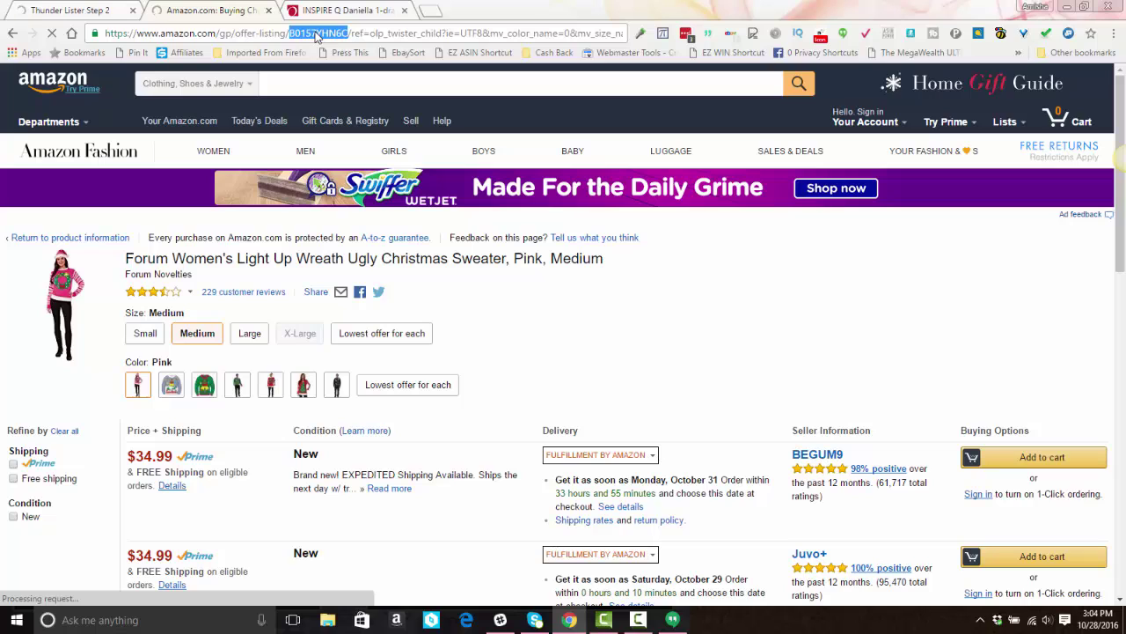
pyautogui.rightClick(317, 33)
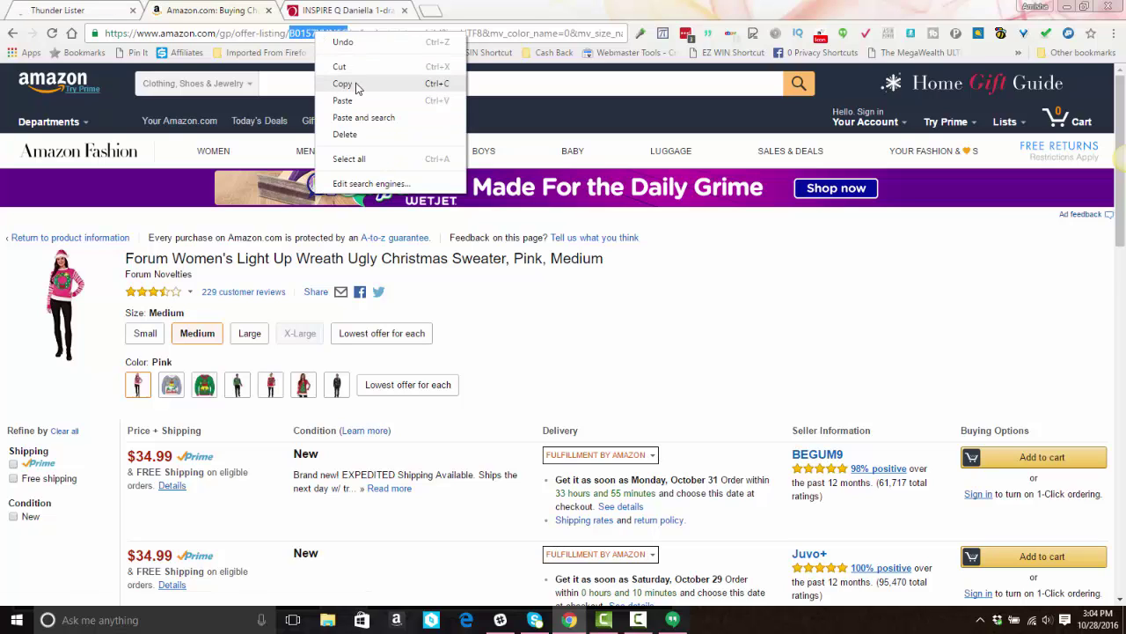
pyautogui.click(356, 83)
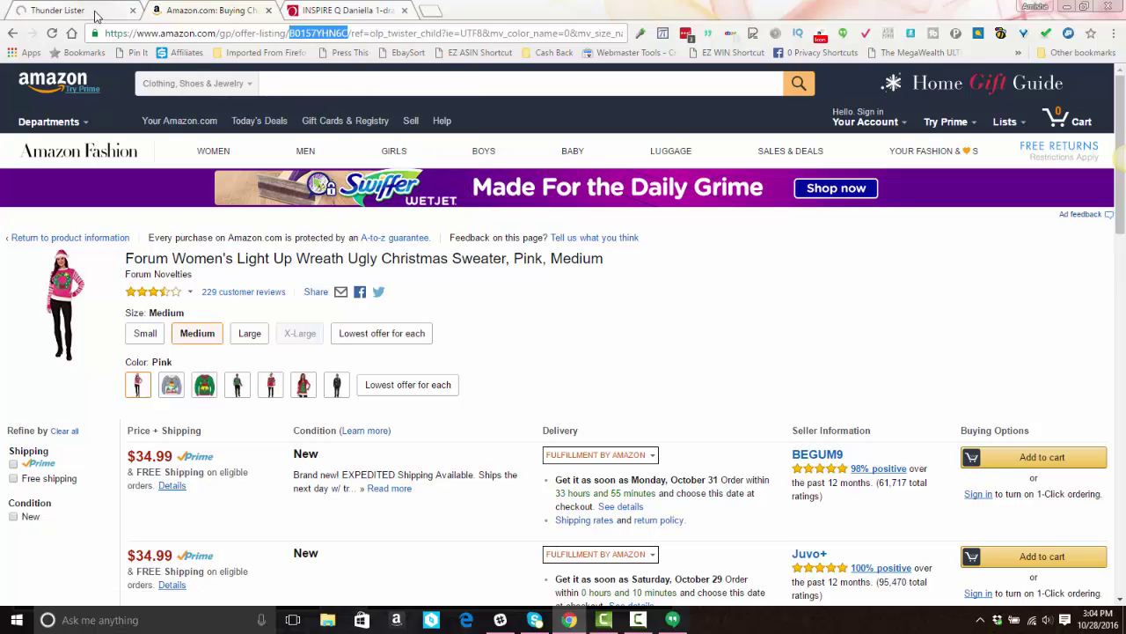
# Back in Thunder Lister, start a new listing with ASIN B0157YHN6C and US as the country
pyautogui.click(95, 14)
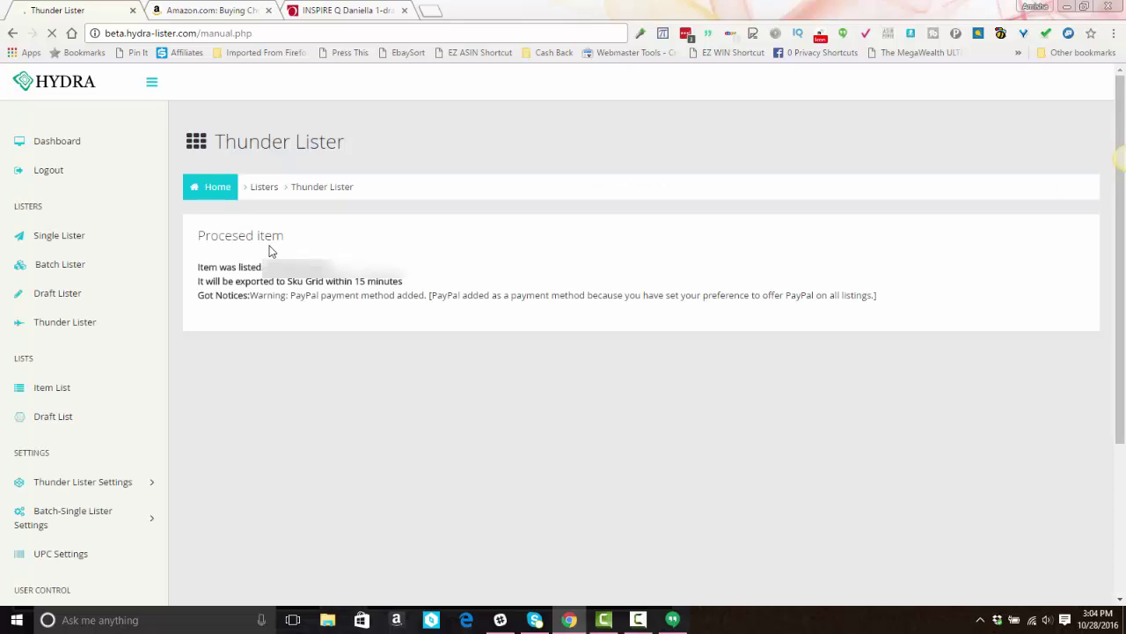
pyautogui.click(63, 322)
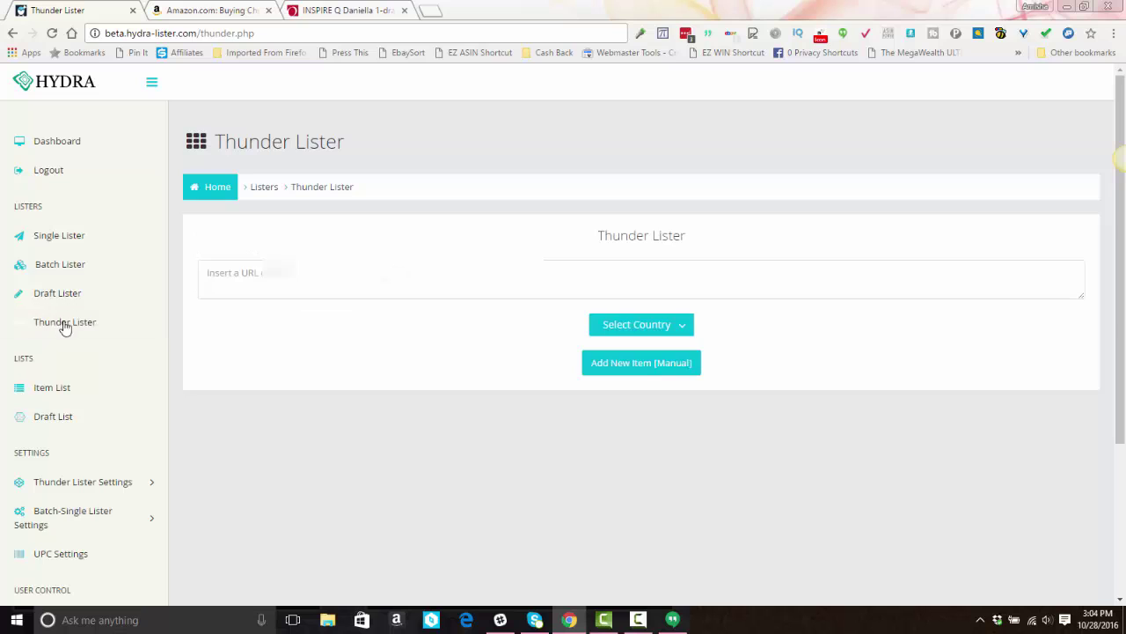
pyautogui.rightClick(239, 277)
pyautogui.click(272, 359)
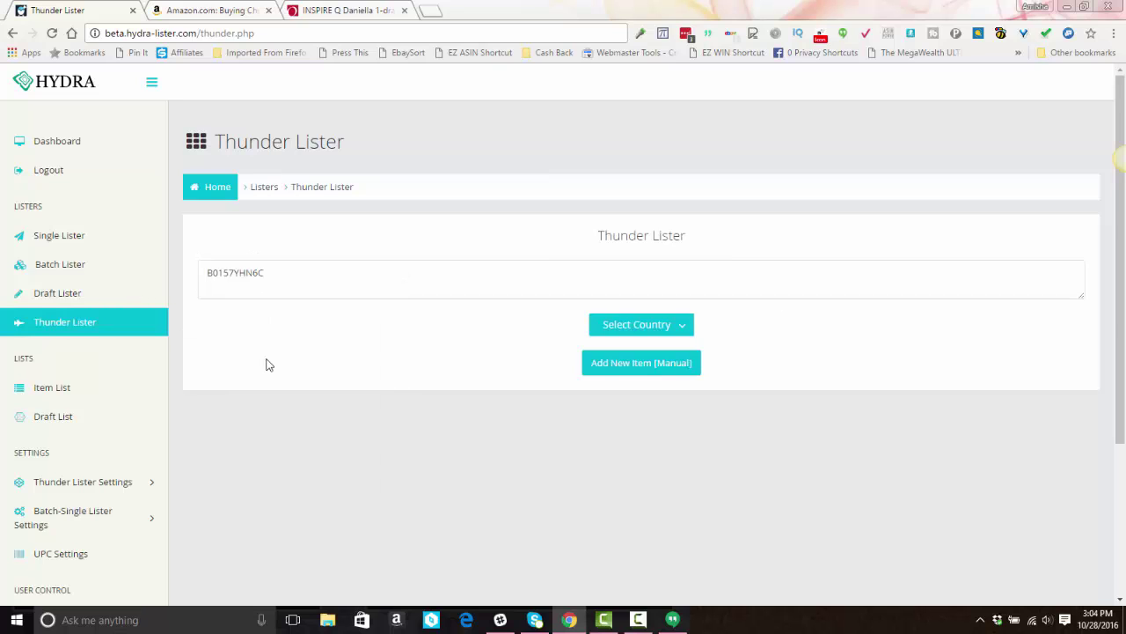
pyautogui.click(649, 327)
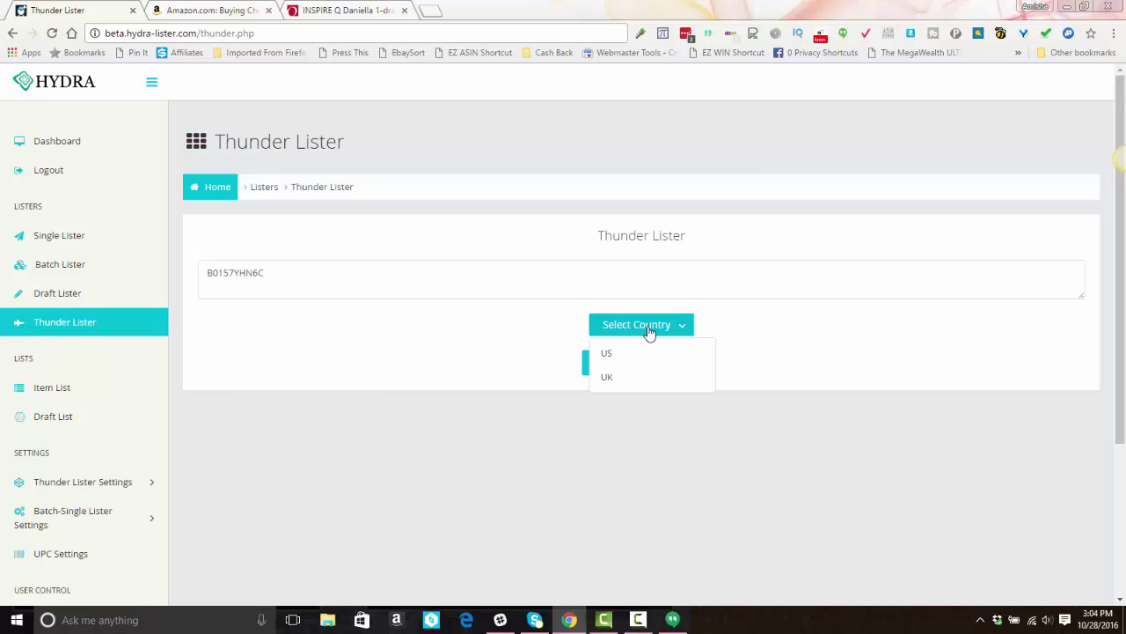
pyautogui.click(611, 354)
pyautogui.click(611, 368)
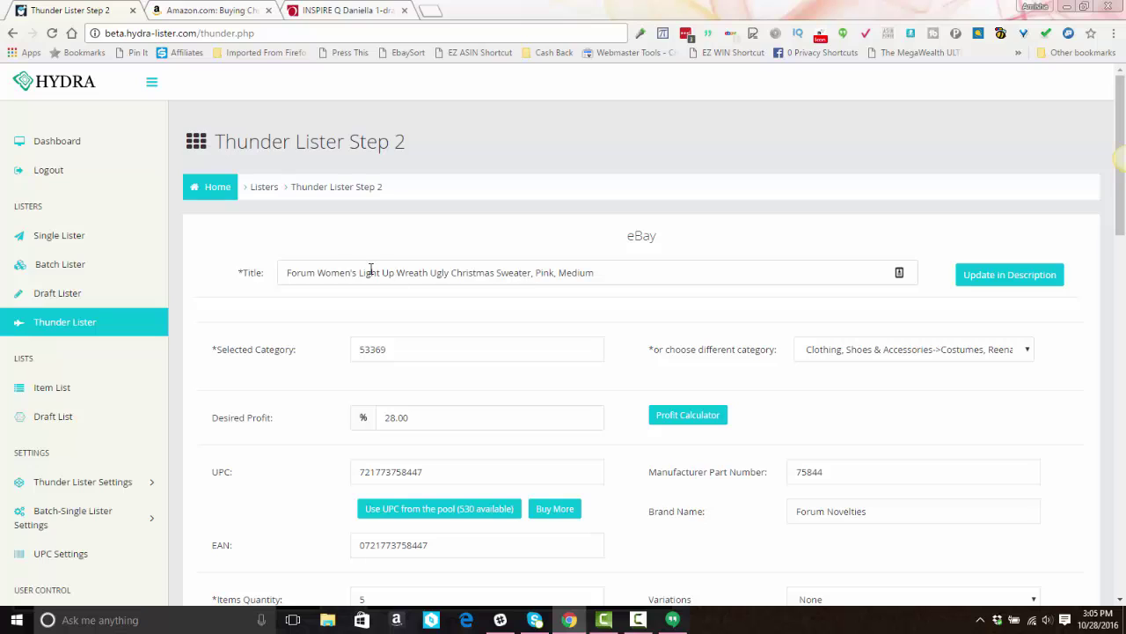
# Remove "Forum" from the start of the pink sweater's listing title
pyautogui.doubleClick(300, 274)
pyautogui.press('BackSpace')
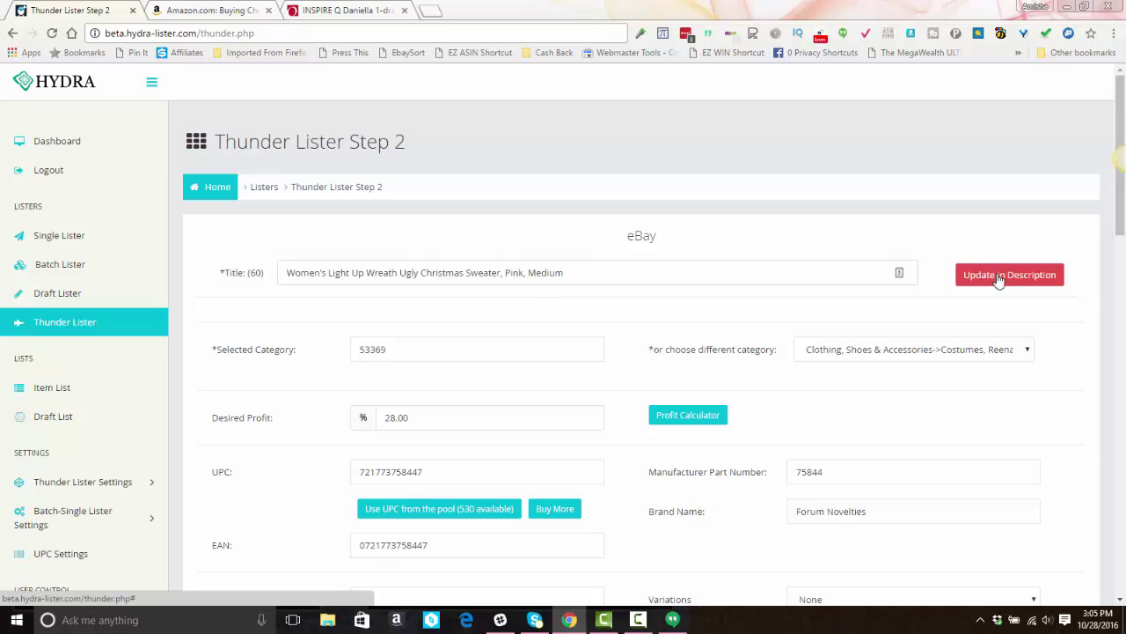
# Assign a UPC from the pool and set the EAN to that same UPC with a leading 0
pyautogui.scroll(-2, 578, 279)
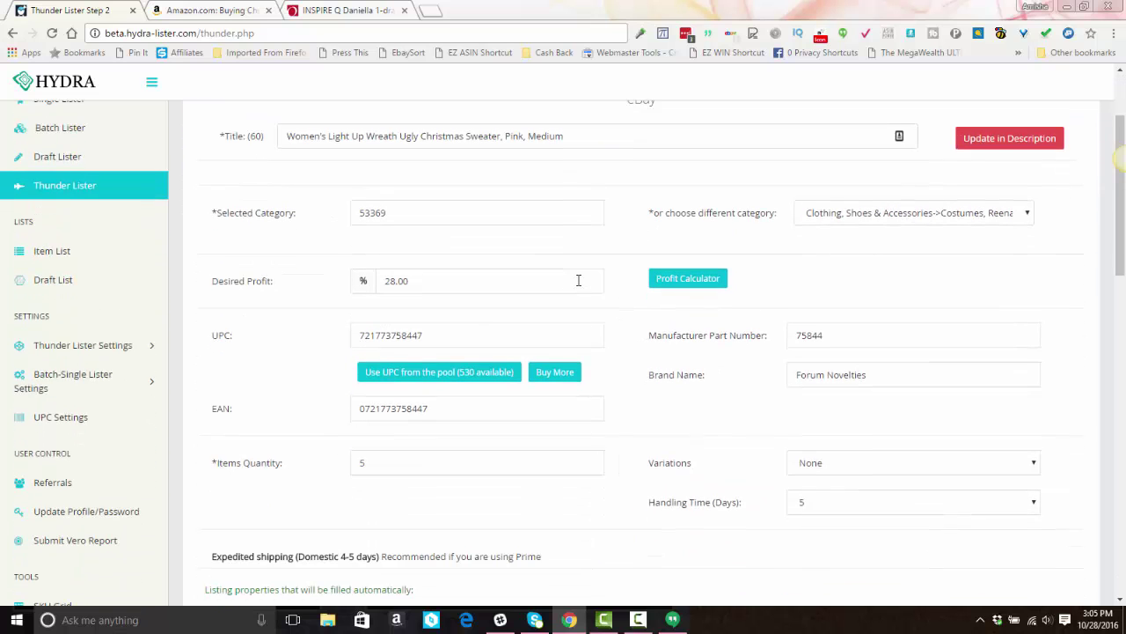
pyautogui.scroll(-1, 472, 220)
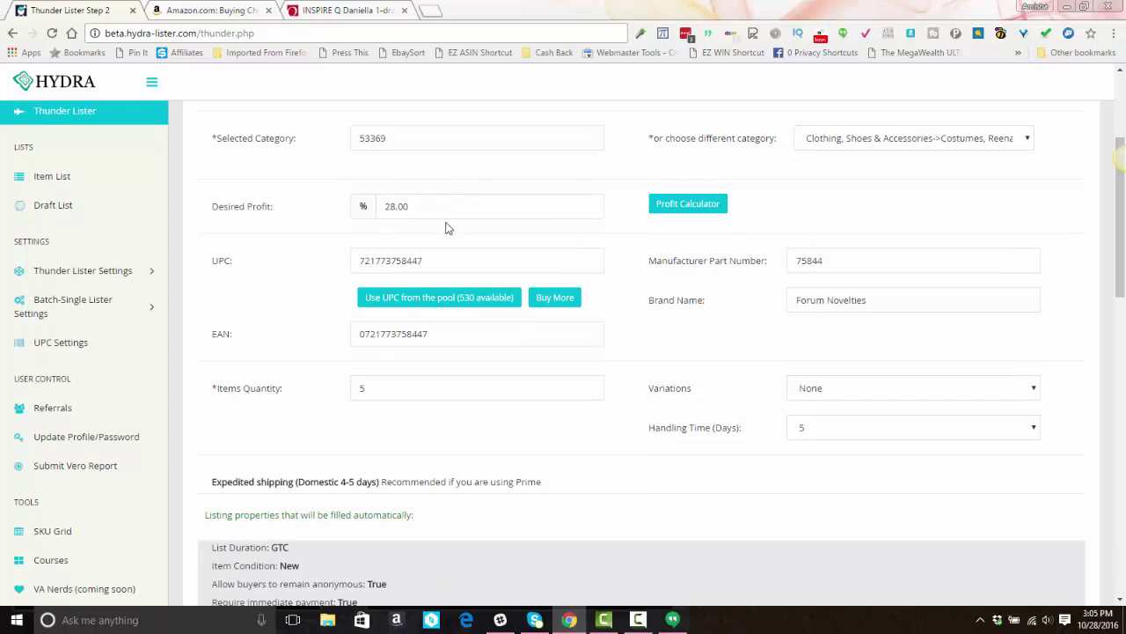
pyautogui.click(418, 300)
pyautogui.doubleClick(407, 255)
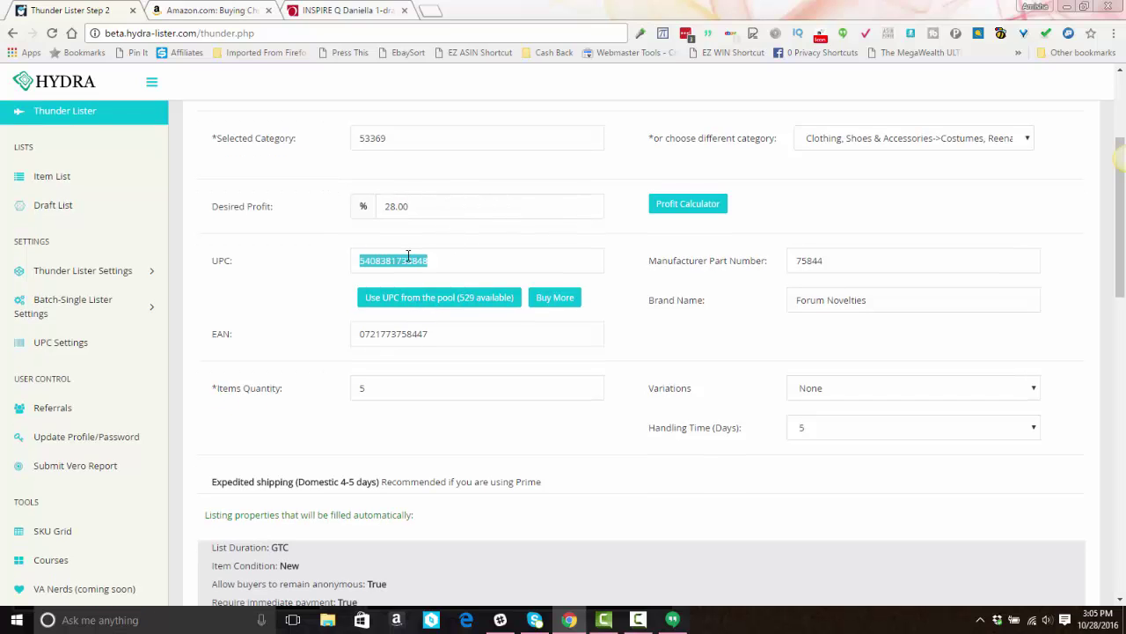
pyautogui.doubleClick(374, 332)
pyautogui.write('0')
pyautogui.hotkey('ctrl', 'v')
# Set both the brand name and the manufacturer part number to "Pink Christmas Sweater"
pyautogui.doubleClick(806, 300)
pyautogui.moveTo(806, 300); pyautogui.dragTo(834, 348)
pyautogui.write('Pink Christmas Sweater')
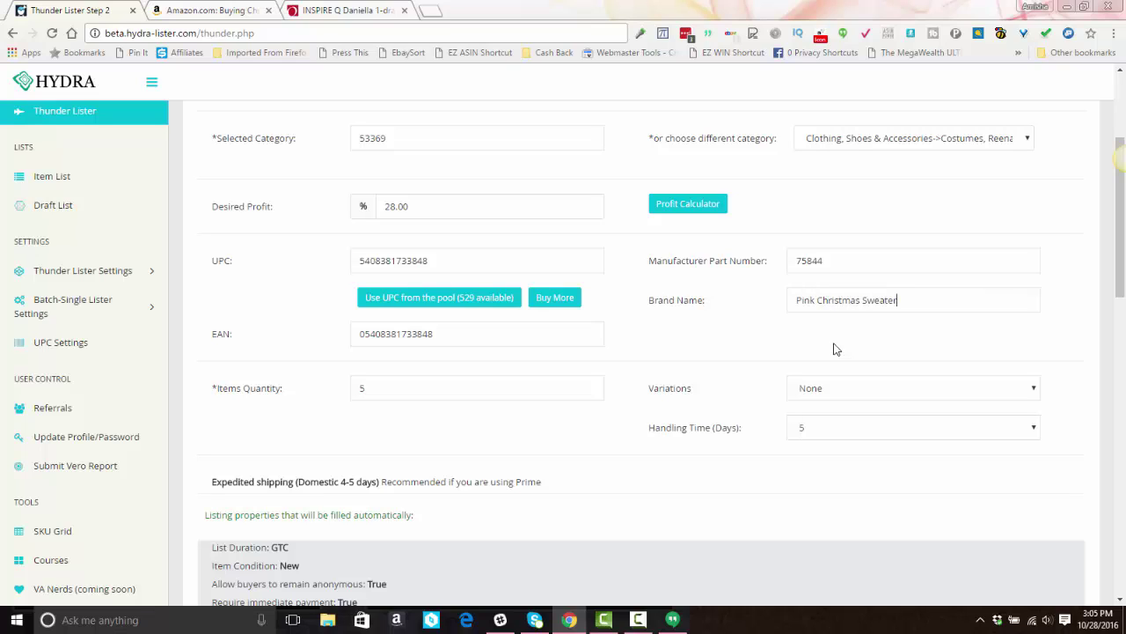
pyautogui.doubleClick(857, 268)
pyautogui.write('Pink Christmas Sweater')
# Mirror the first pink sweater picture horizontally, save it, and exclude the size chart picture from the listing
pyautogui.scroll(-3, 616, 282)
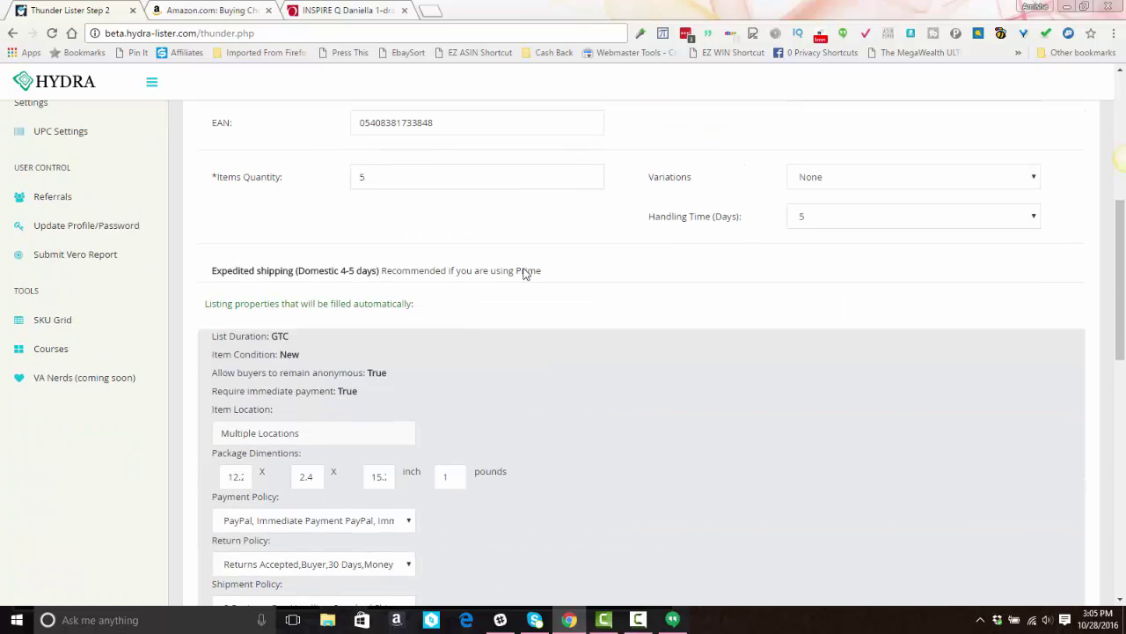
pyautogui.scroll(-3, 717, 246)
pyautogui.scroll(-3, 329, 211)
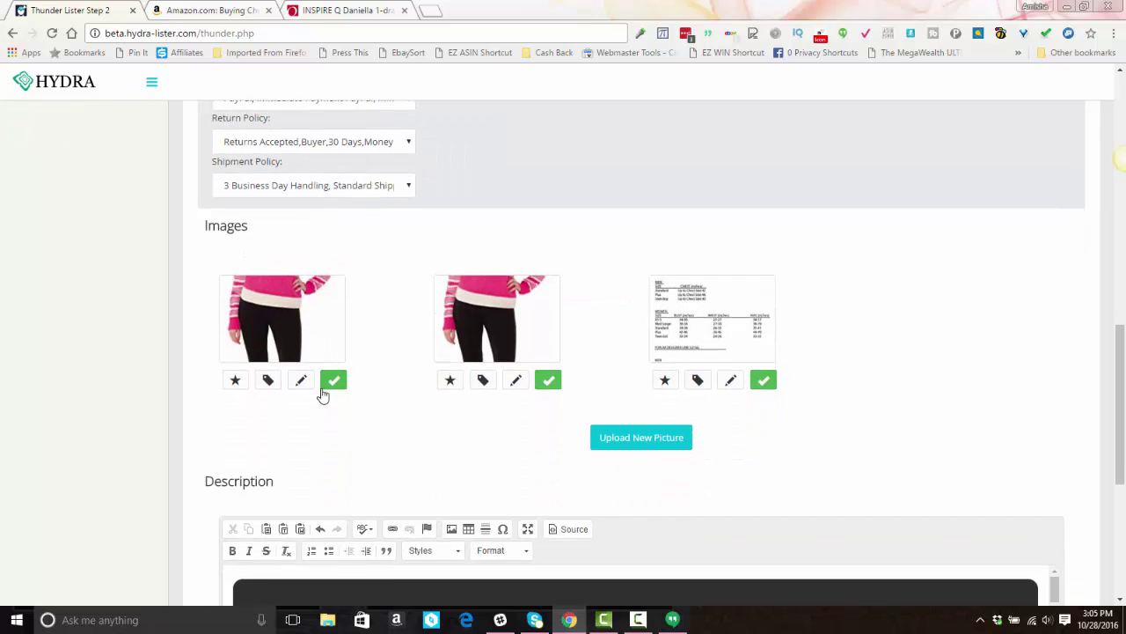
pyautogui.click(302, 380)
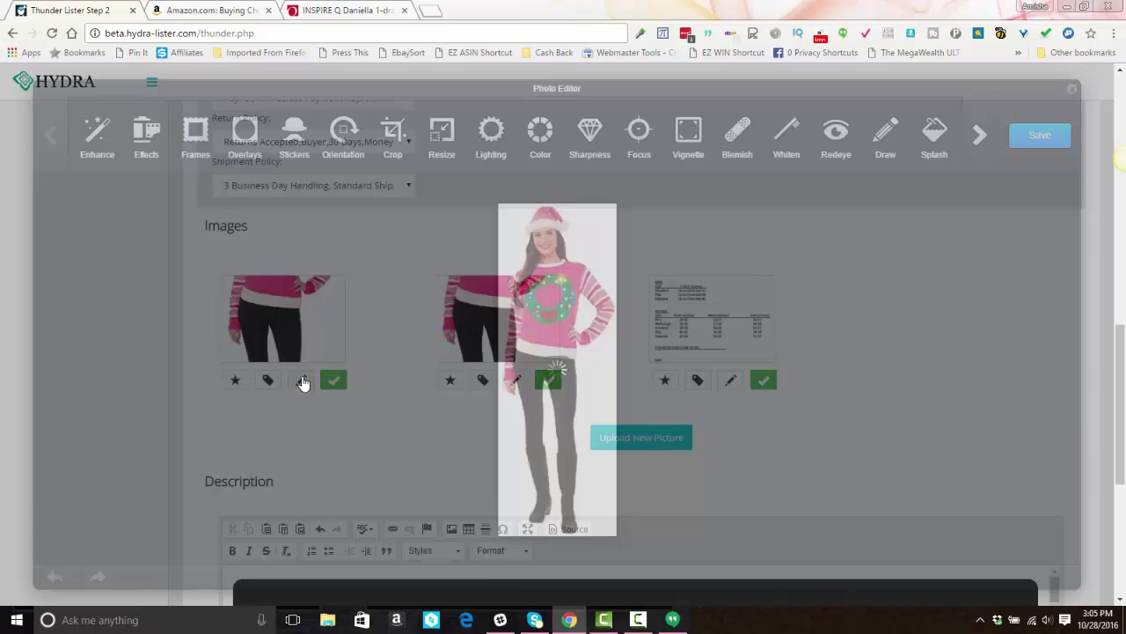
pyautogui.click(352, 145)
pyautogui.click(602, 134)
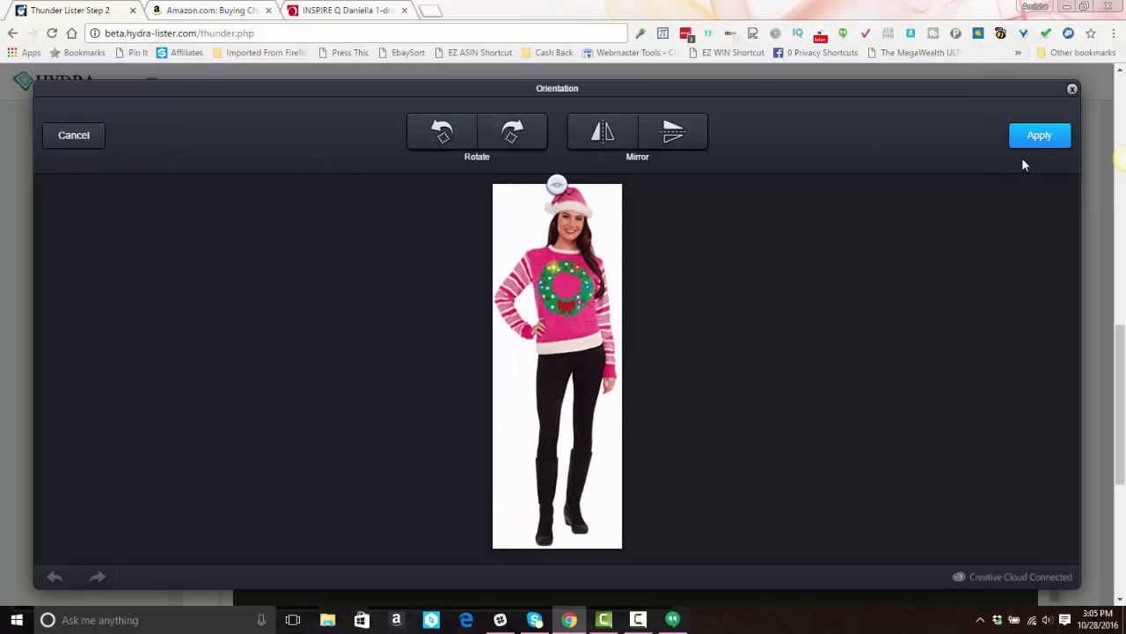
pyautogui.click(1041, 132)
pyautogui.click(1038, 139)
pyautogui.click(1070, 91)
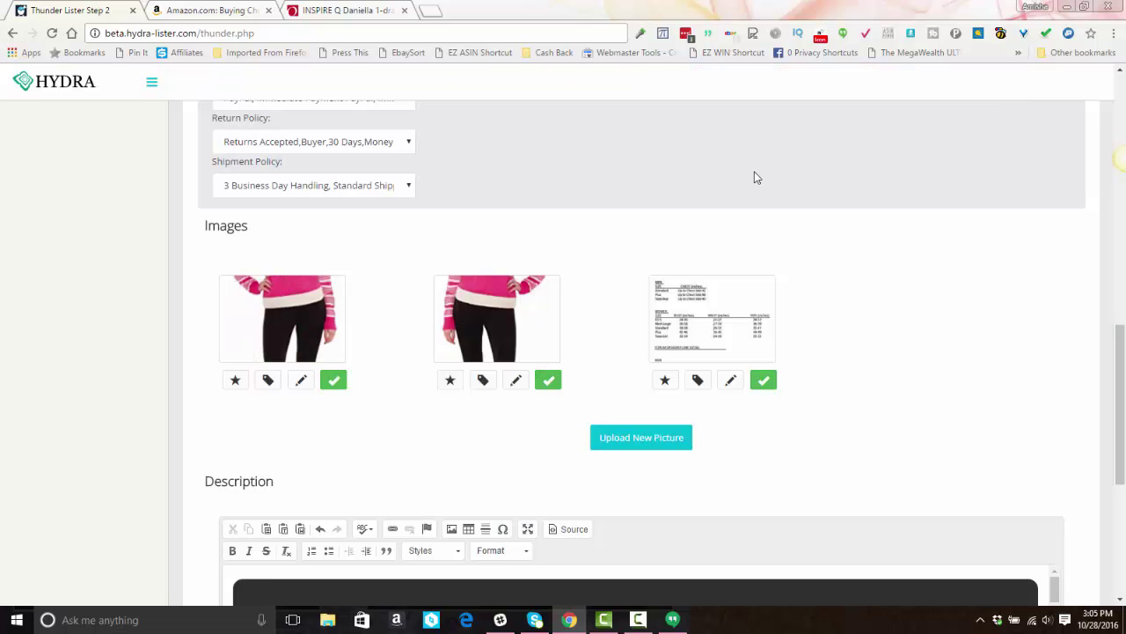
pyautogui.click(762, 380)
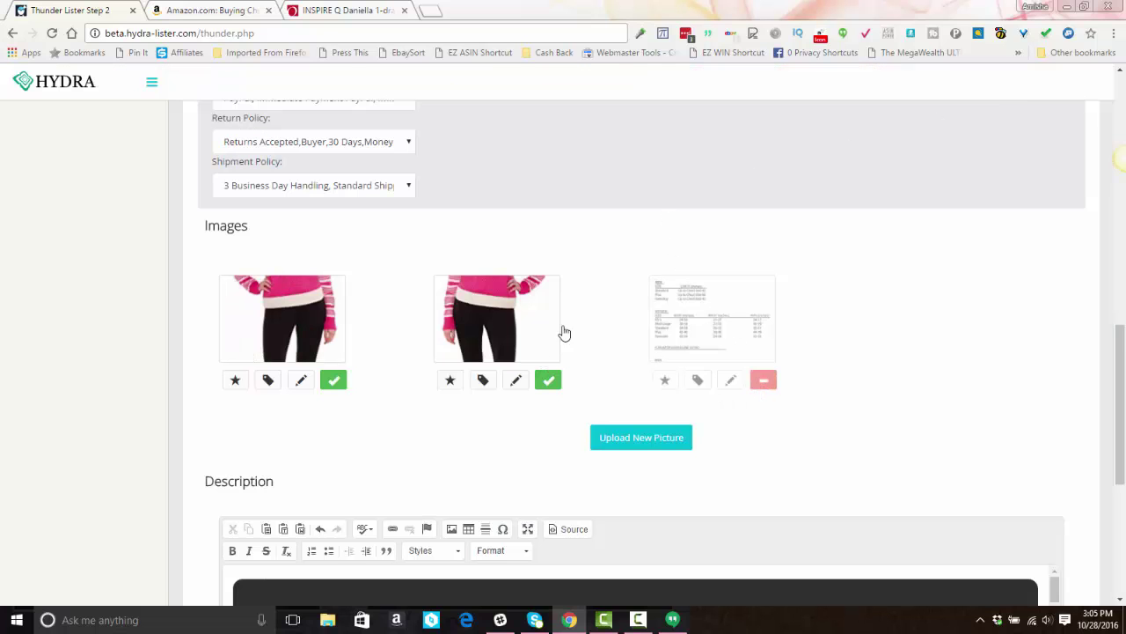
# Check the pink sweater's description through to the end and submit the item for listing
pyautogui.scroll(-1, 616, 285)
pyautogui.scroll(-4, 616, 285)
pyautogui.scroll(-5, 680, 304)
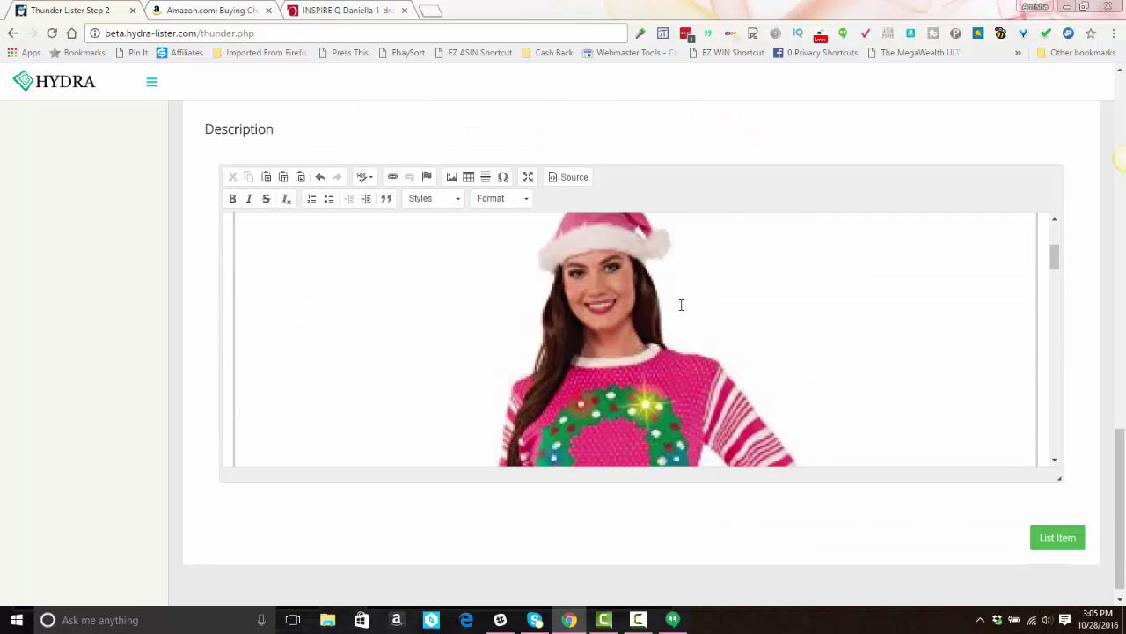
pyautogui.scroll(-12, 680, 306)
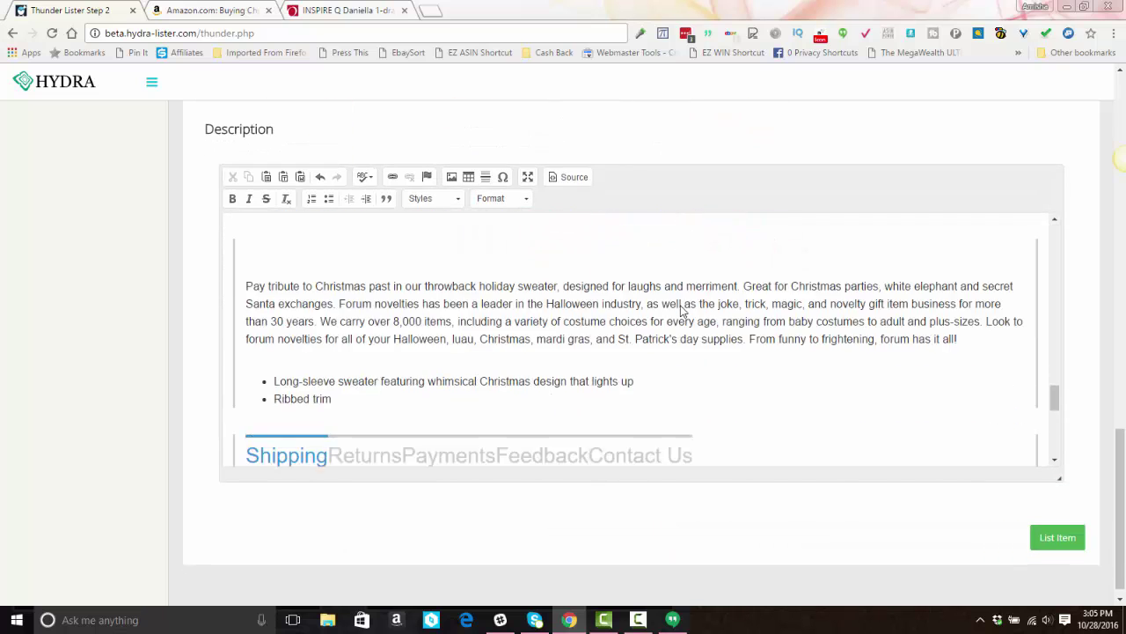
pyautogui.scroll(2, 680, 312)
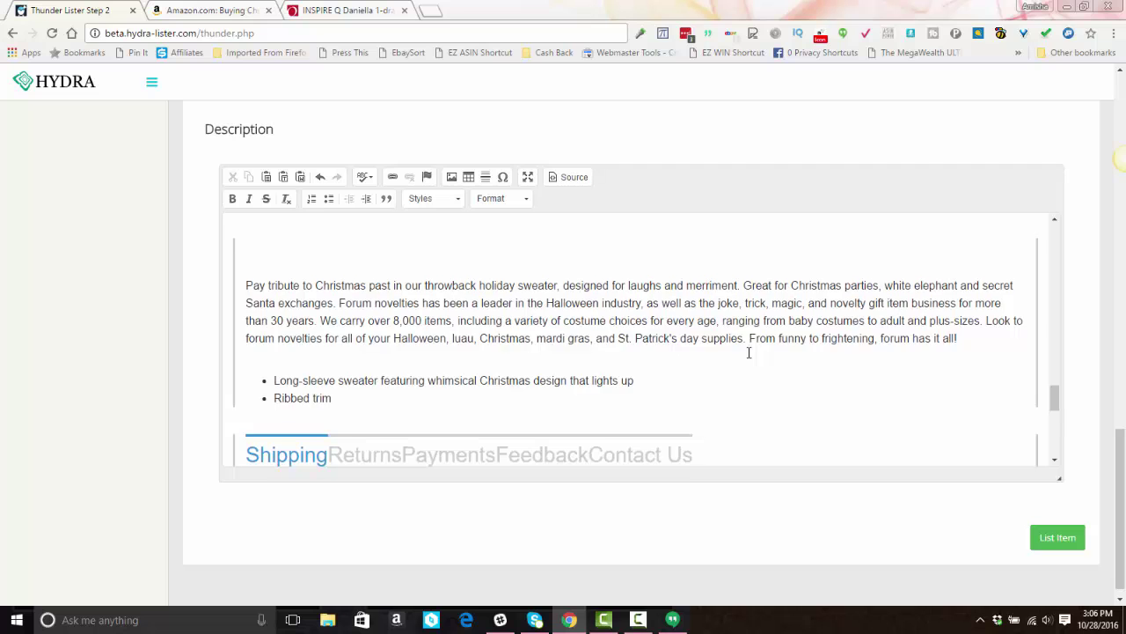
pyautogui.scroll(-8, 748, 352)
pyautogui.scroll(-1, 749, 352)
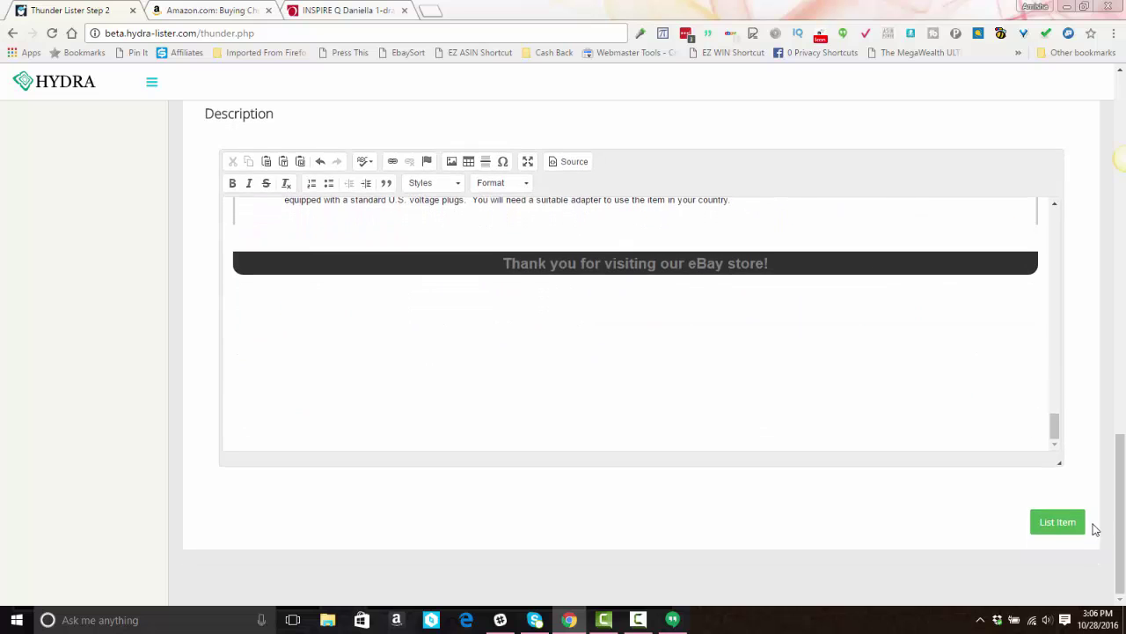
pyautogui.click(1051, 526)
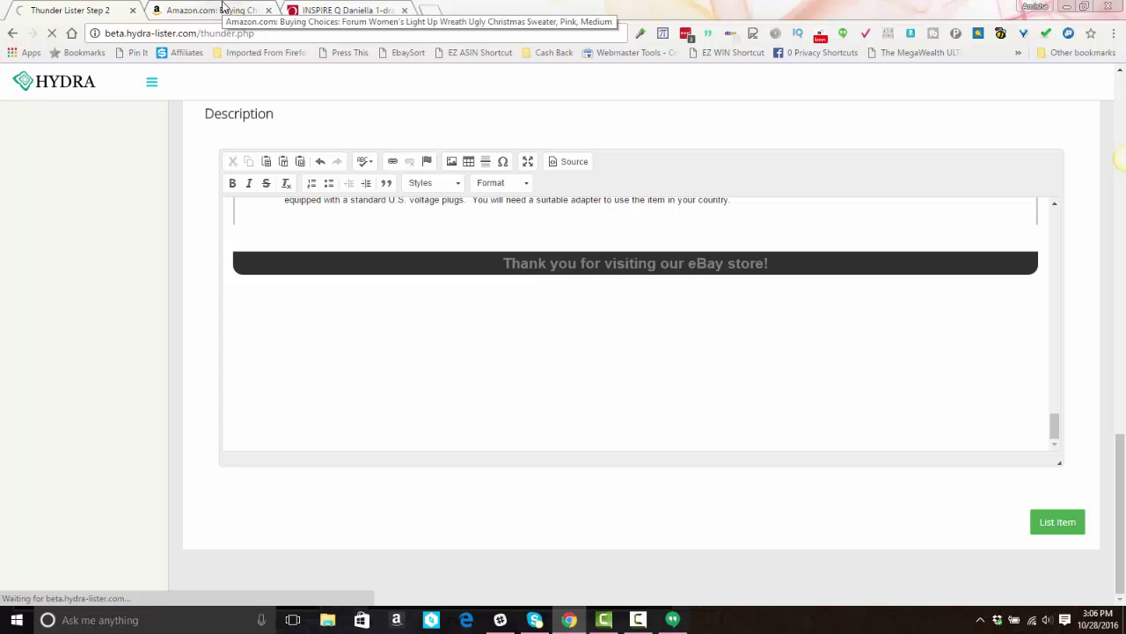
# Switch to the Overstock page of the INSPIRE Q Daniella side table and try its Espresso, Grey and Midnight Black options
pyautogui.click(335, 9)
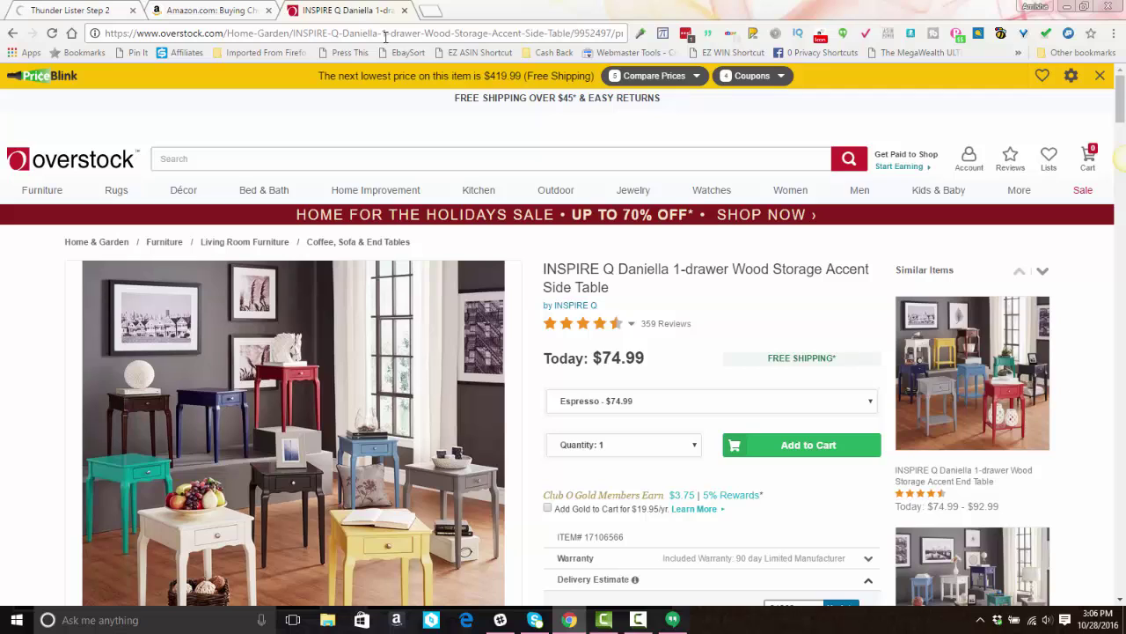
pyautogui.moveTo(655, 323)
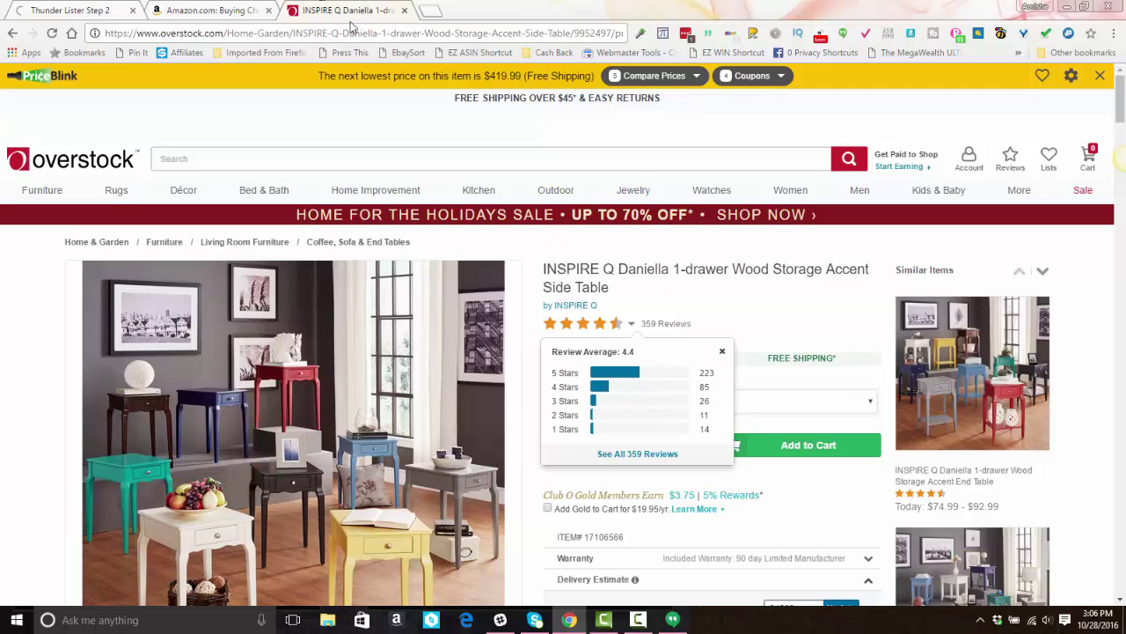
pyautogui.click(594, 403)
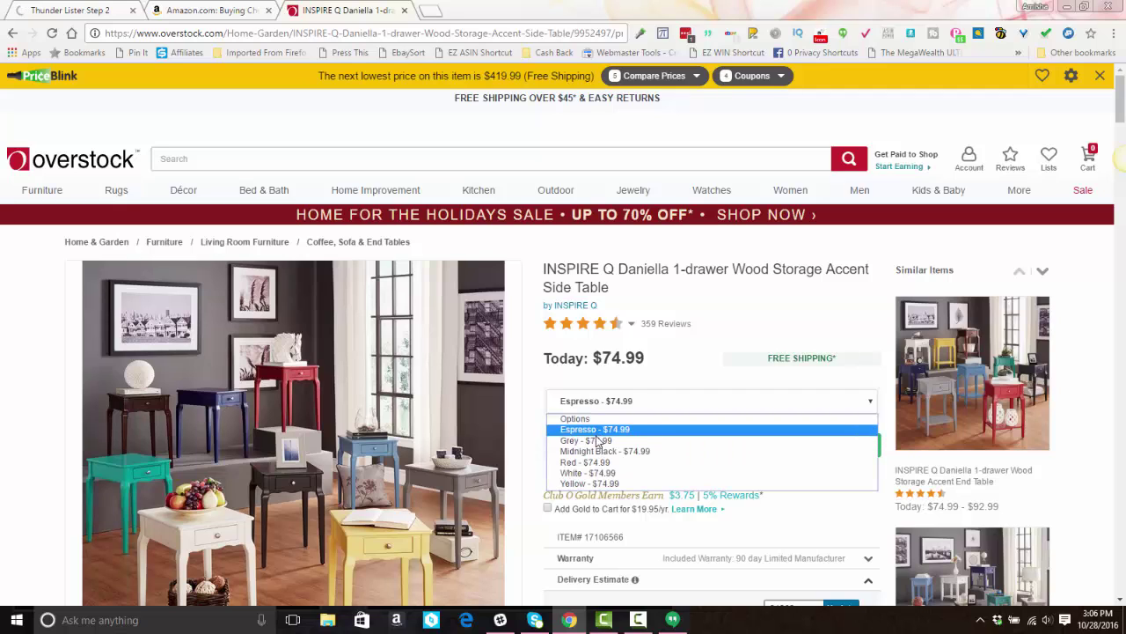
pyautogui.click(595, 429)
pyautogui.click(600, 409)
pyautogui.click(606, 445)
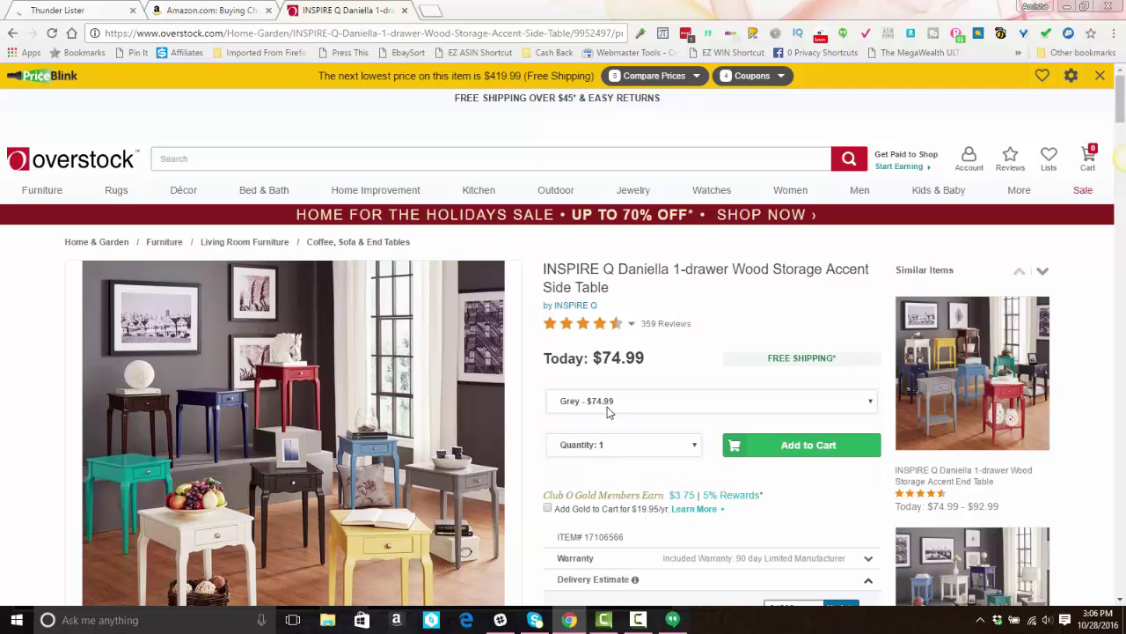
pyautogui.click(607, 406)
pyautogui.click(605, 454)
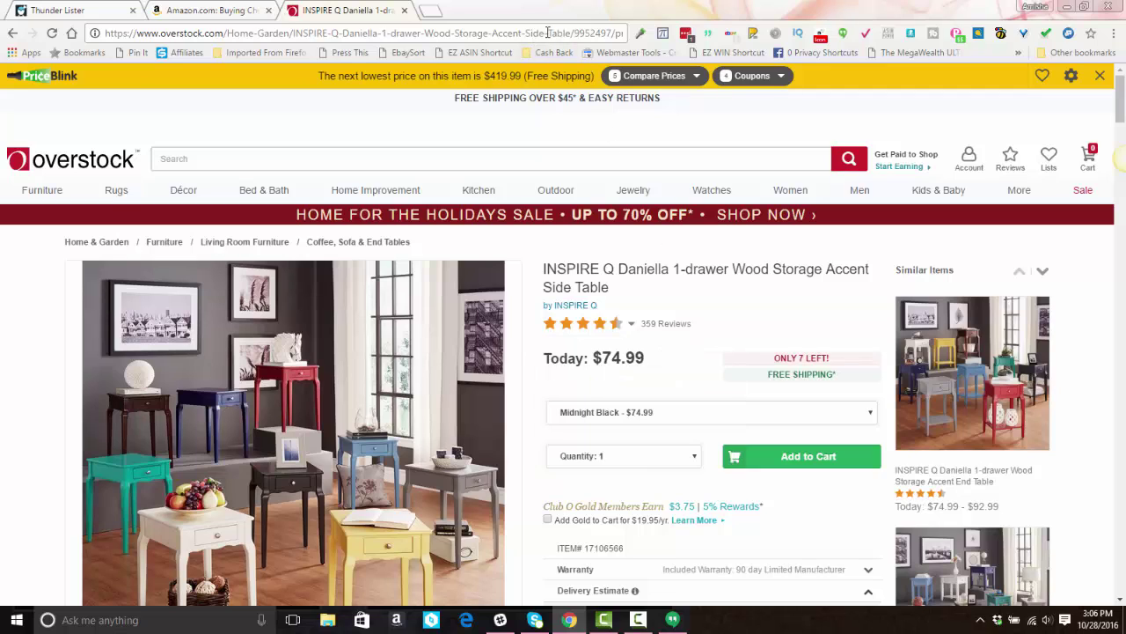
# Choose the Espresso option of the side table and copy the product page's web address
pyautogui.doubleClick(590, 35)
pyautogui.click(618, 420)
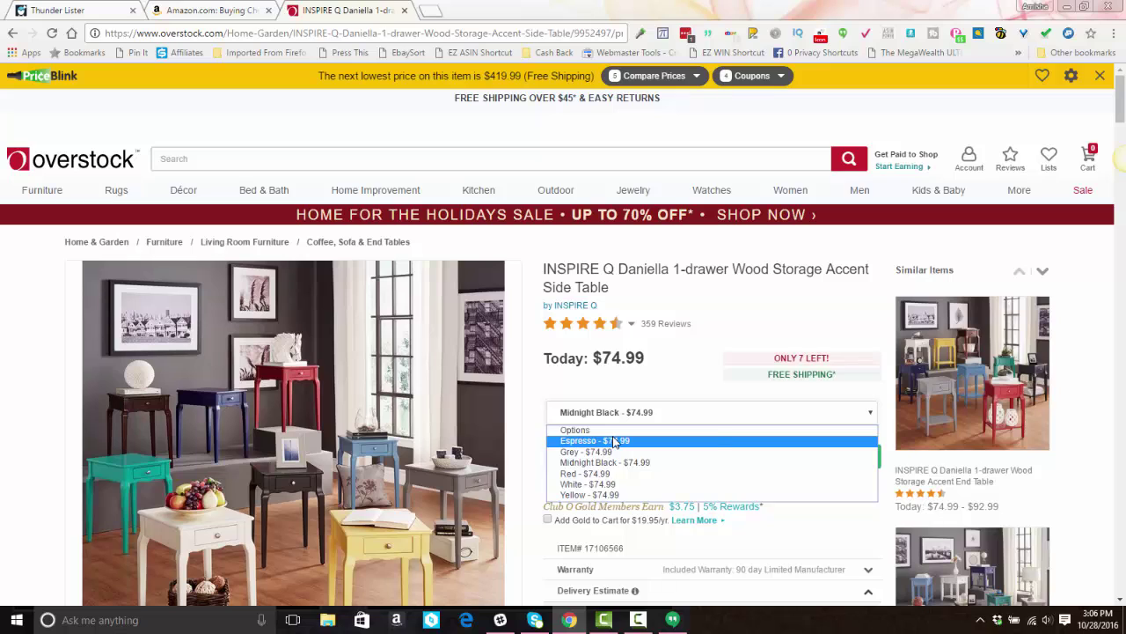
pyautogui.click(613, 442)
pyautogui.click(619, 407)
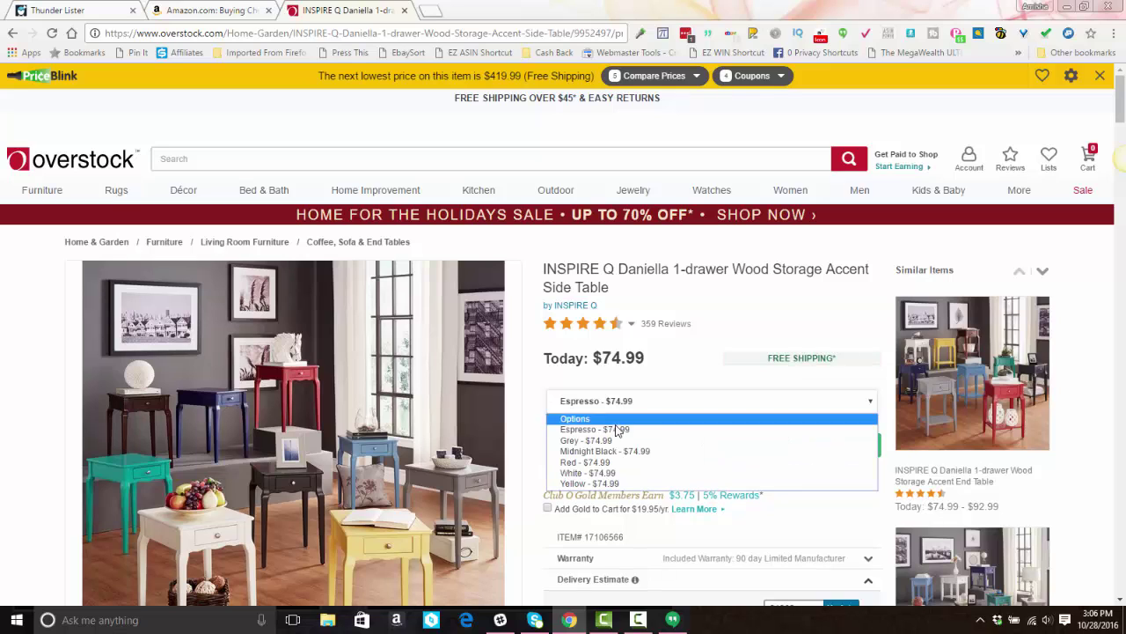
pyautogui.click(616, 431)
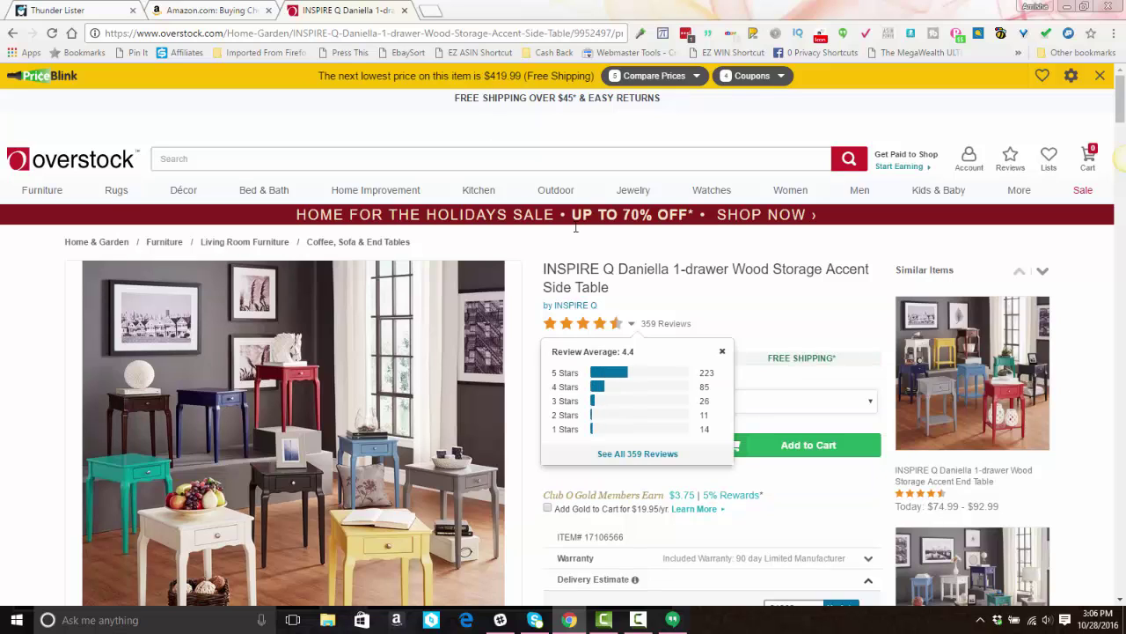
pyautogui.click(411, 34)
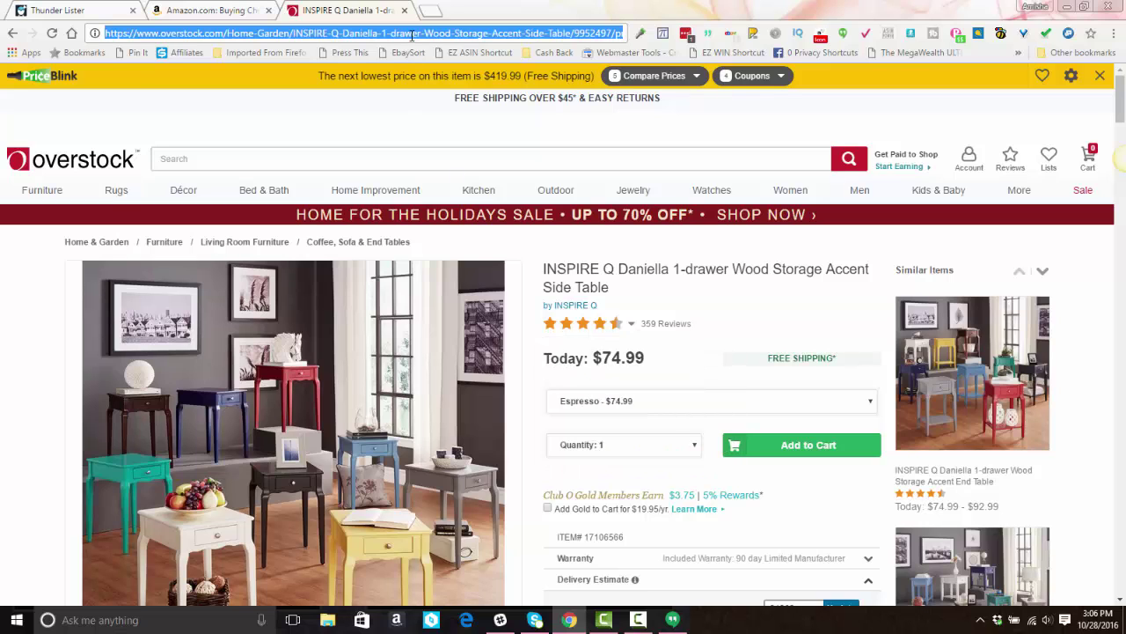
pyautogui.rightClick(411, 35)
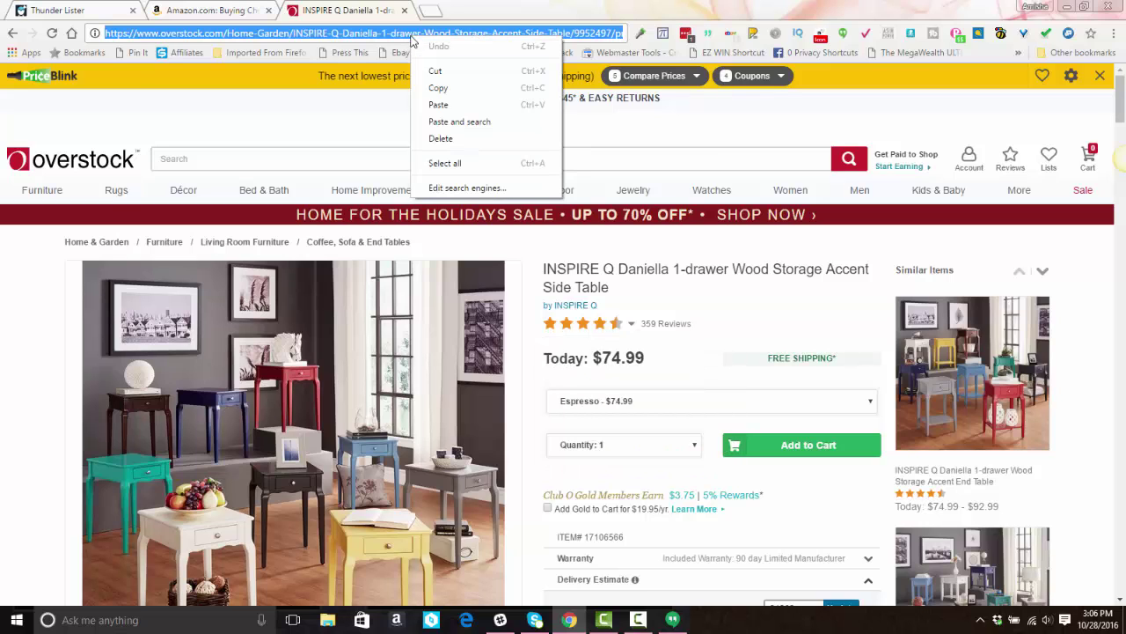
pyautogui.click(431, 85)
# Return to Hydra, start a new Thunder Lister item and paste the Overstock product address as its source
pyautogui.click(58, 10)
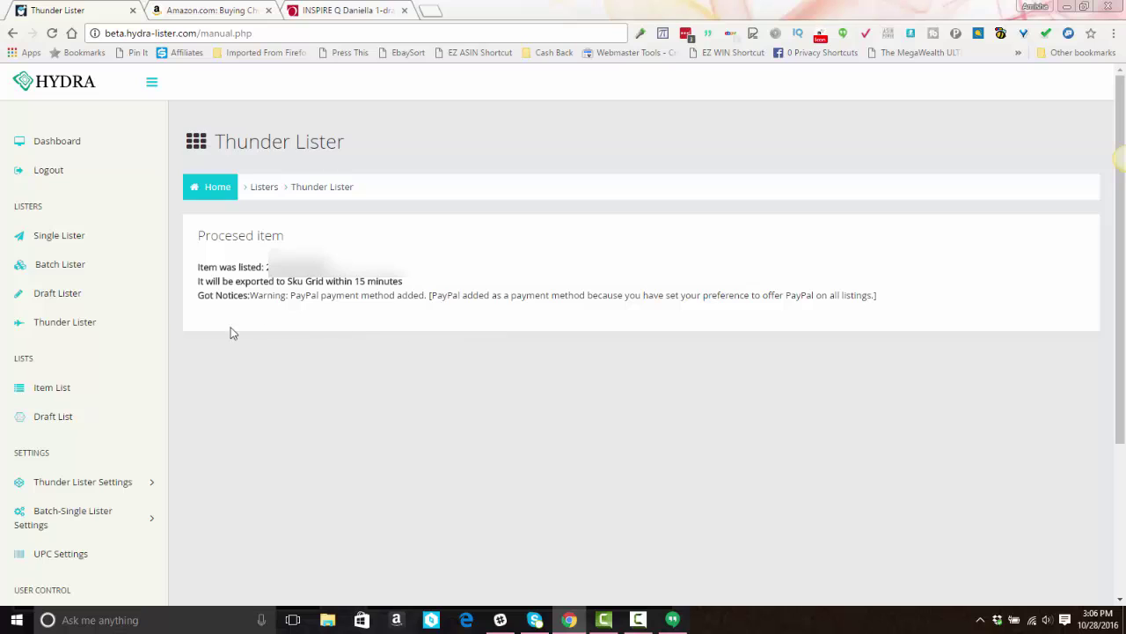
pyautogui.click(81, 330)
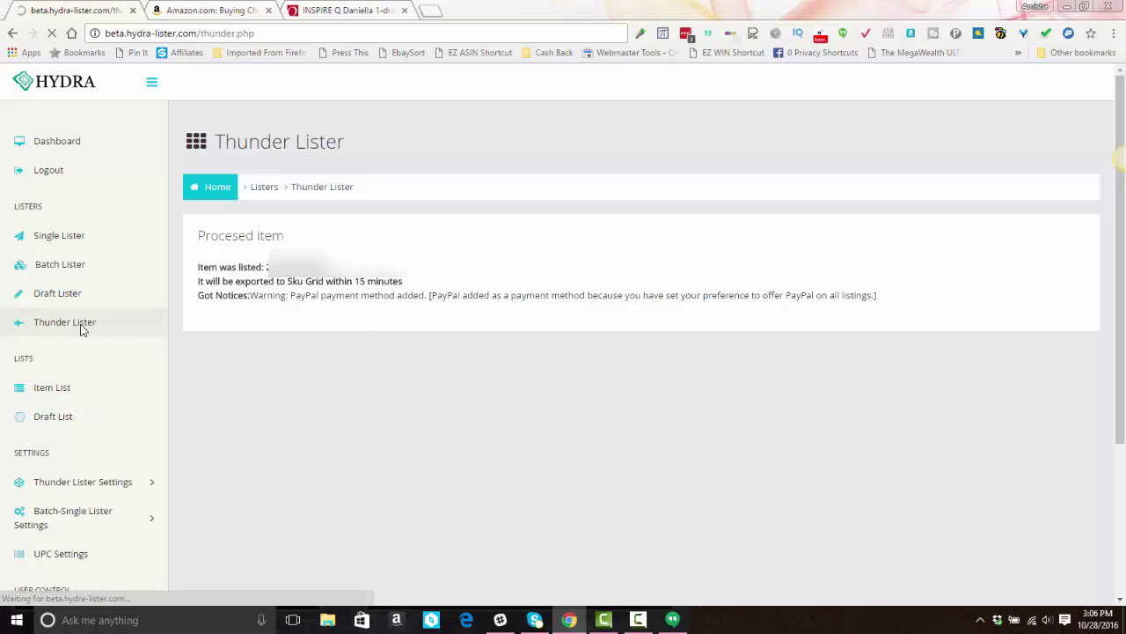
pyautogui.click(232, 274)
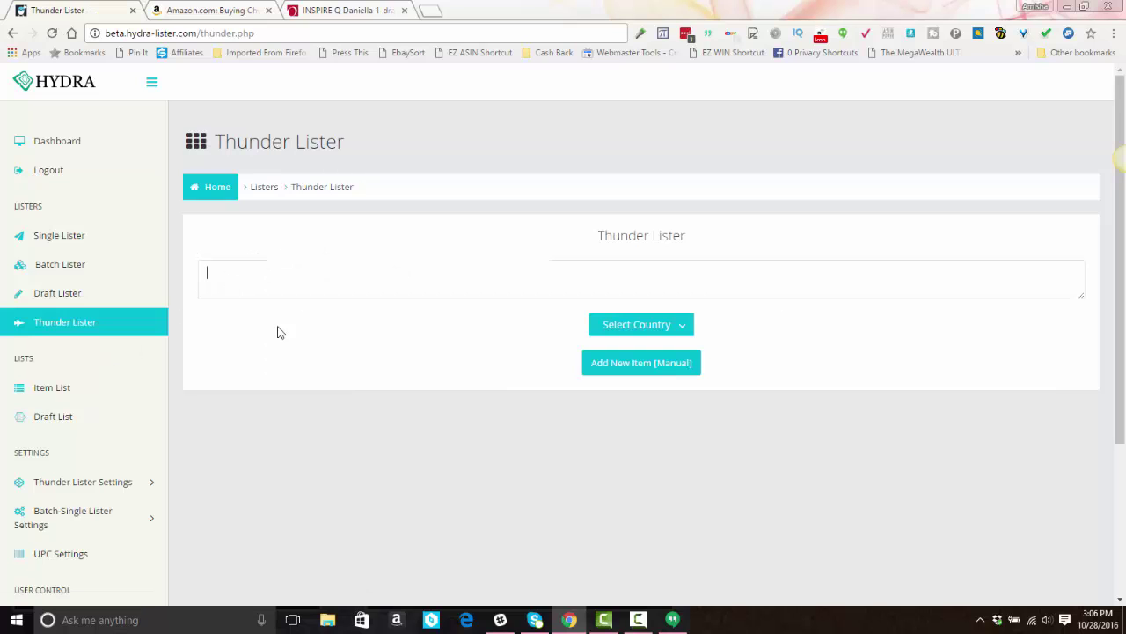
pyautogui.rightClick(231, 275)
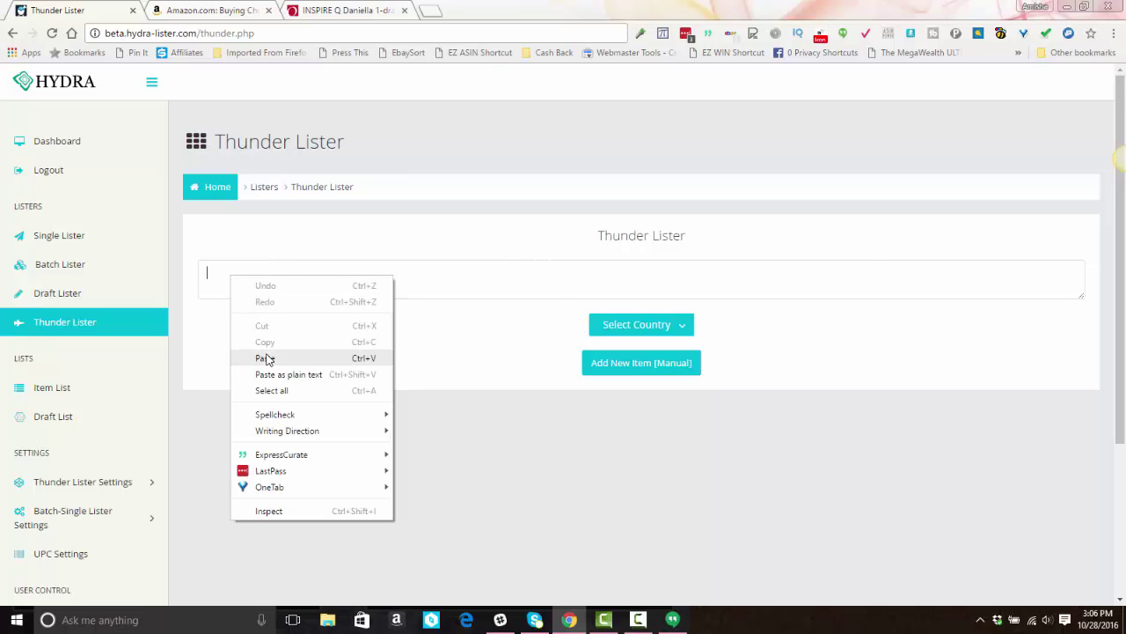
pyautogui.click(267, 357)
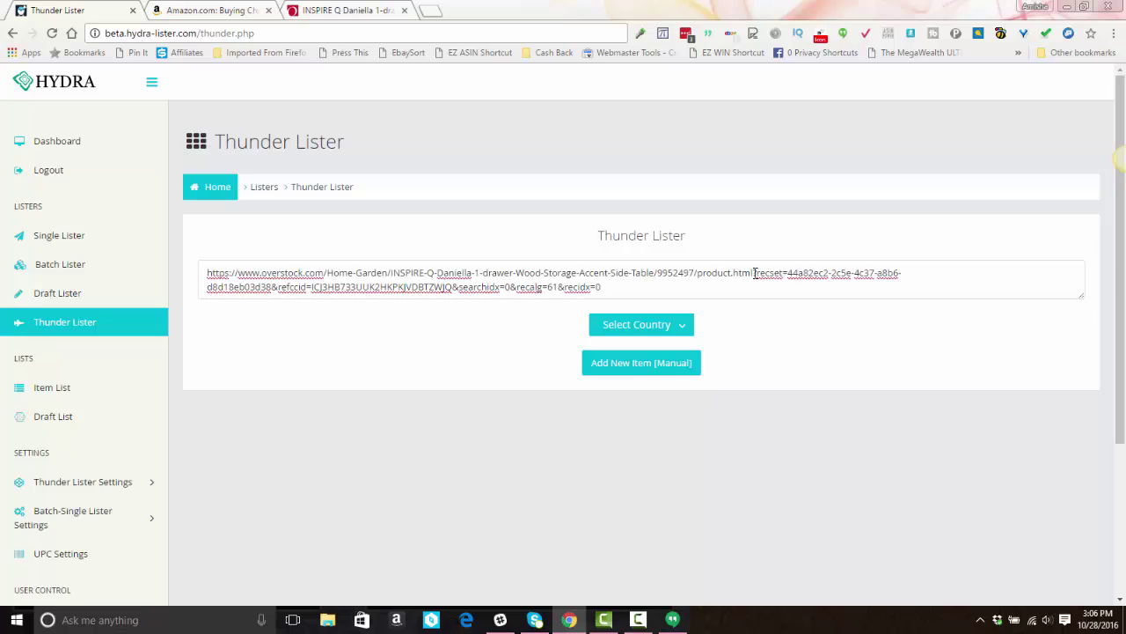
# Remove everything after "product.html" from the pasted address, set the country to US and load the item
pyautogui.moveTo(753, 273); pyautogui.dragTo(915, 280)
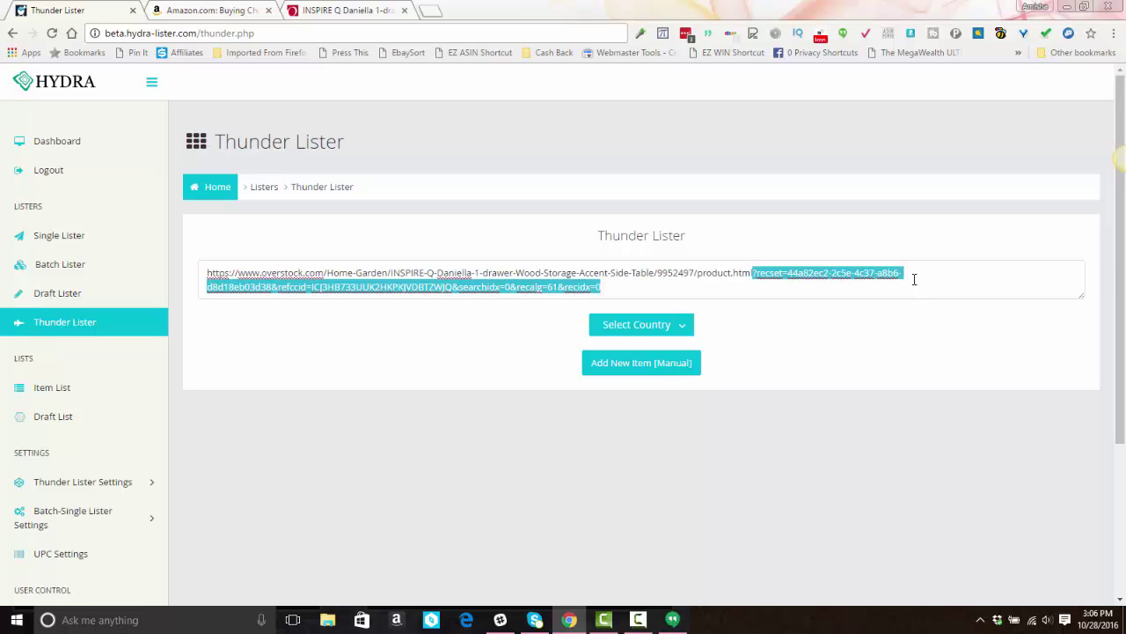
pyautogui.press('BackSpace')
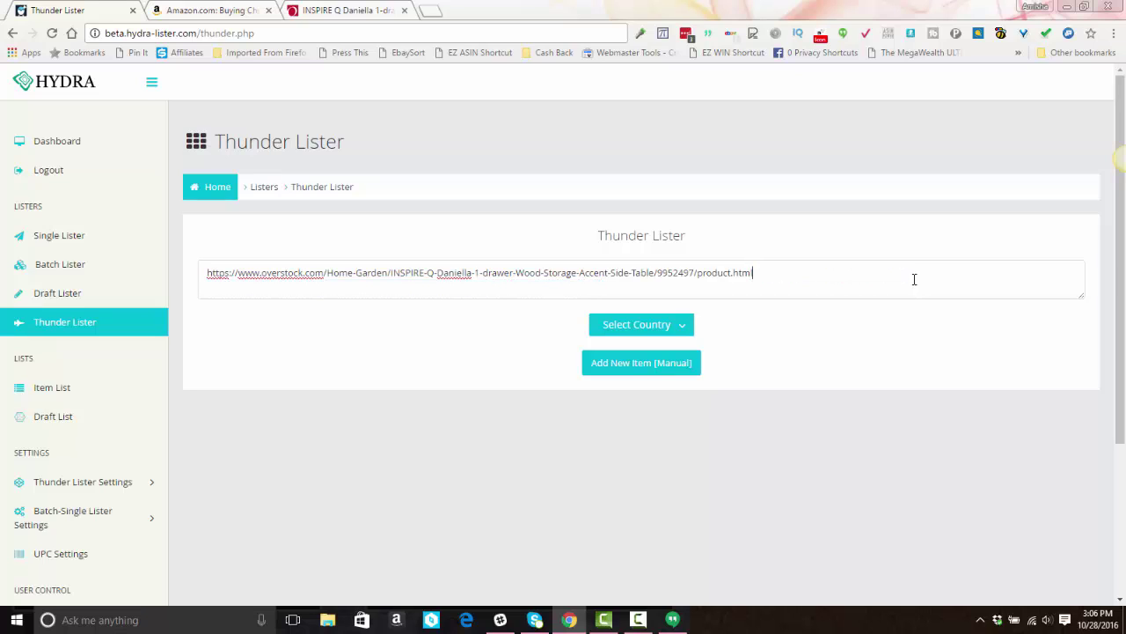
pyautogui.click(654, 328)
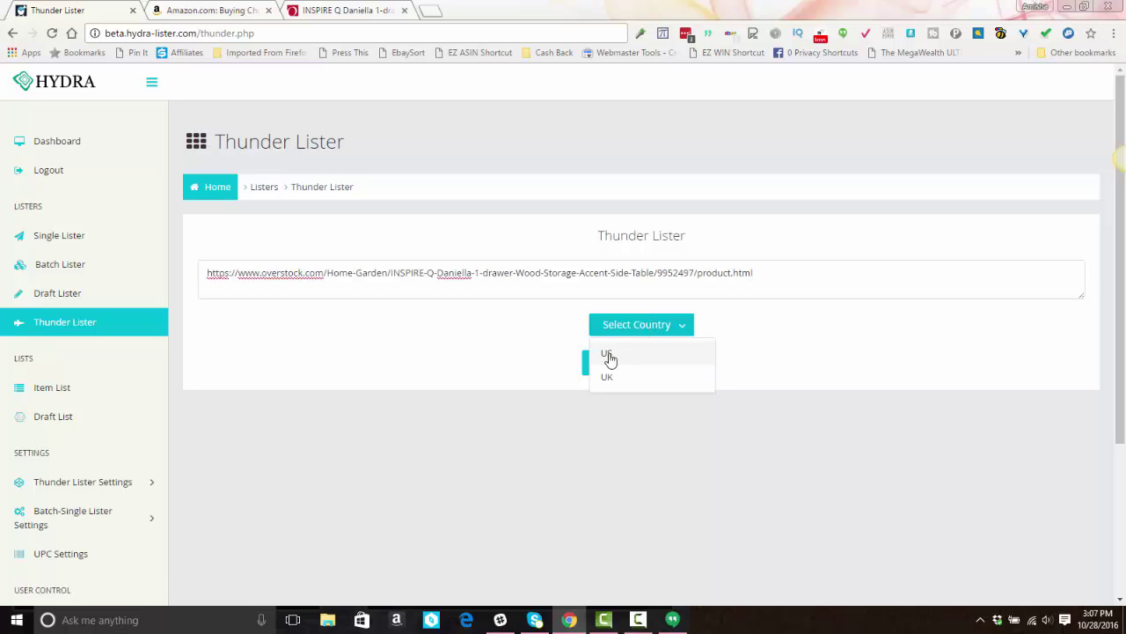
pyautogui.click(608, 359)
pyautogui.click(640, 367)
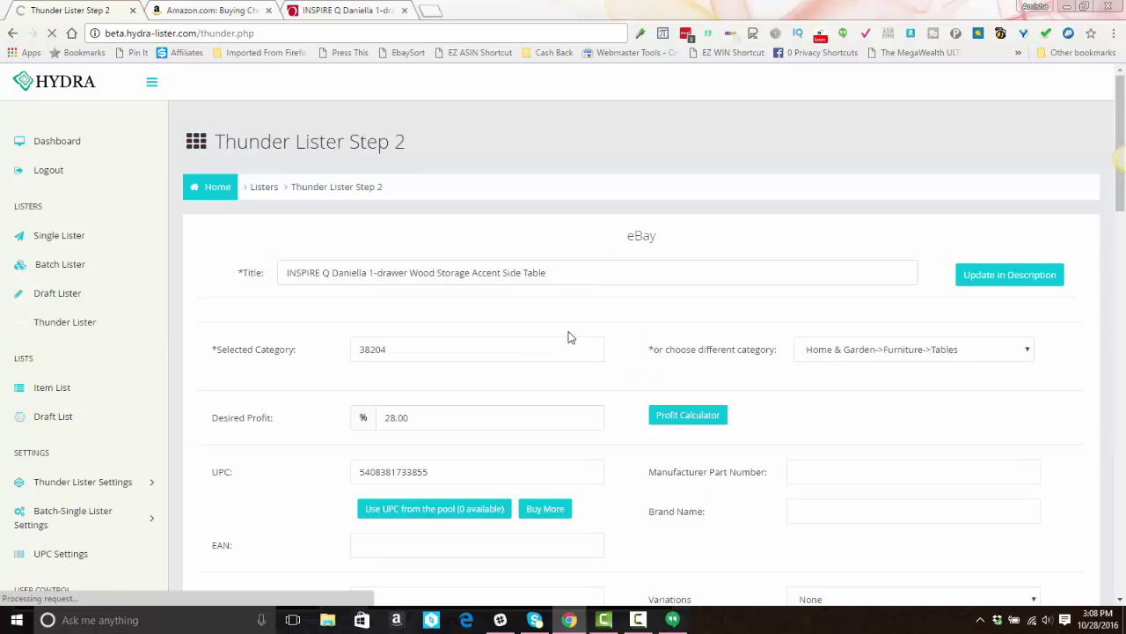
# Change the listing title to "Brown Espresso 1 Drawer Wood Storage Accent Side Table" and update it in the description
pyautogui.click(333, 273)
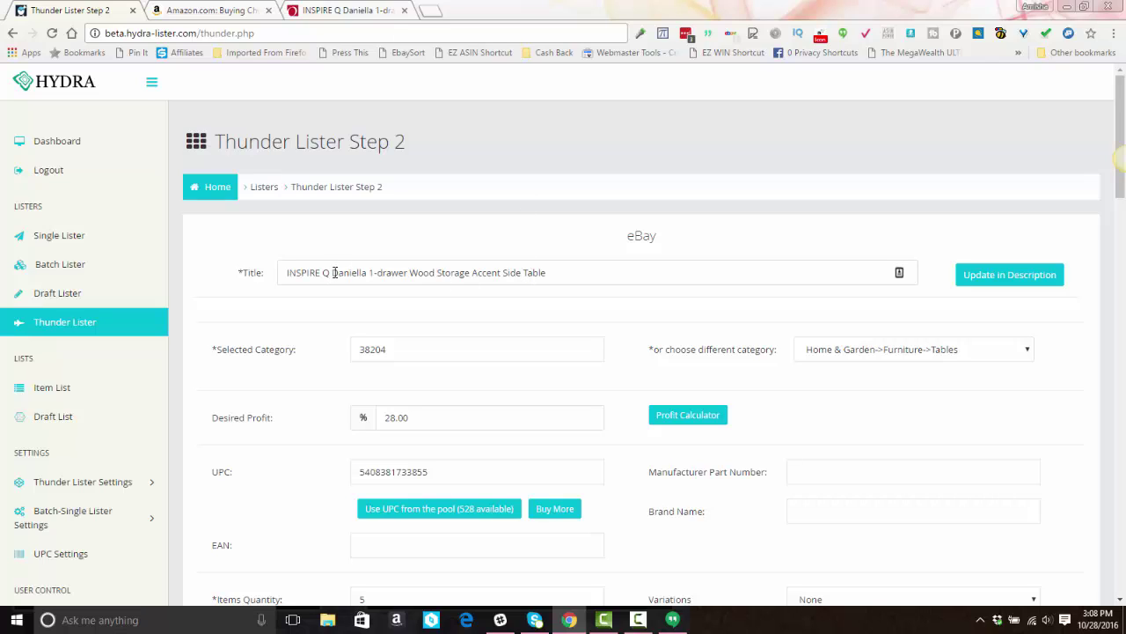
pyautogui.moveTo(370, 272); pyautogui.dragTo(249, 255)
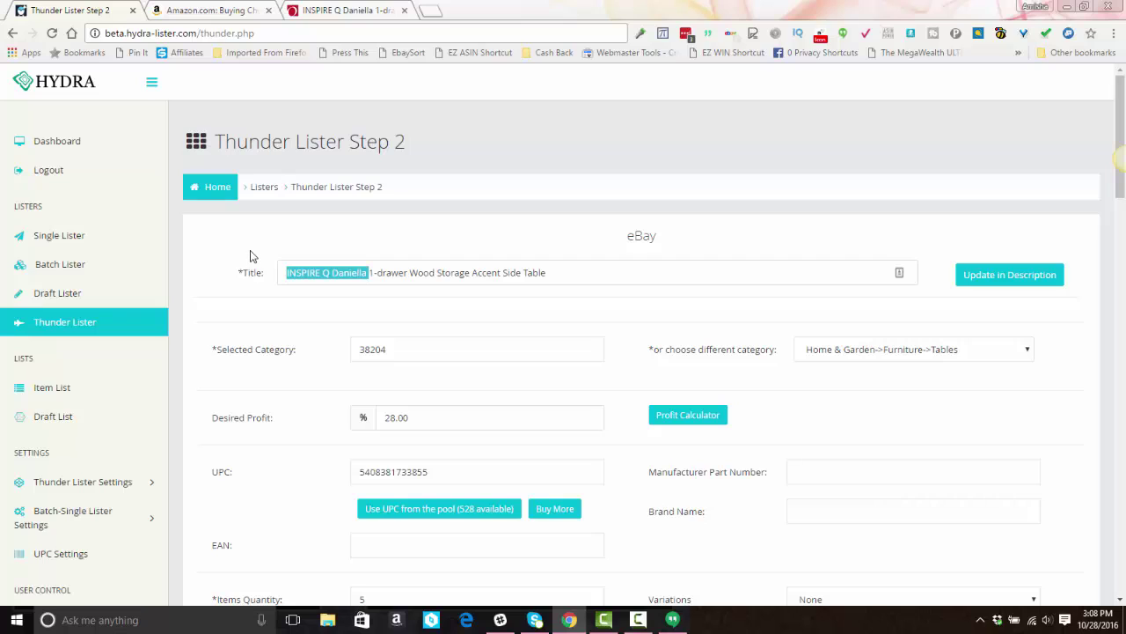
pyautogui.write('Brown ')
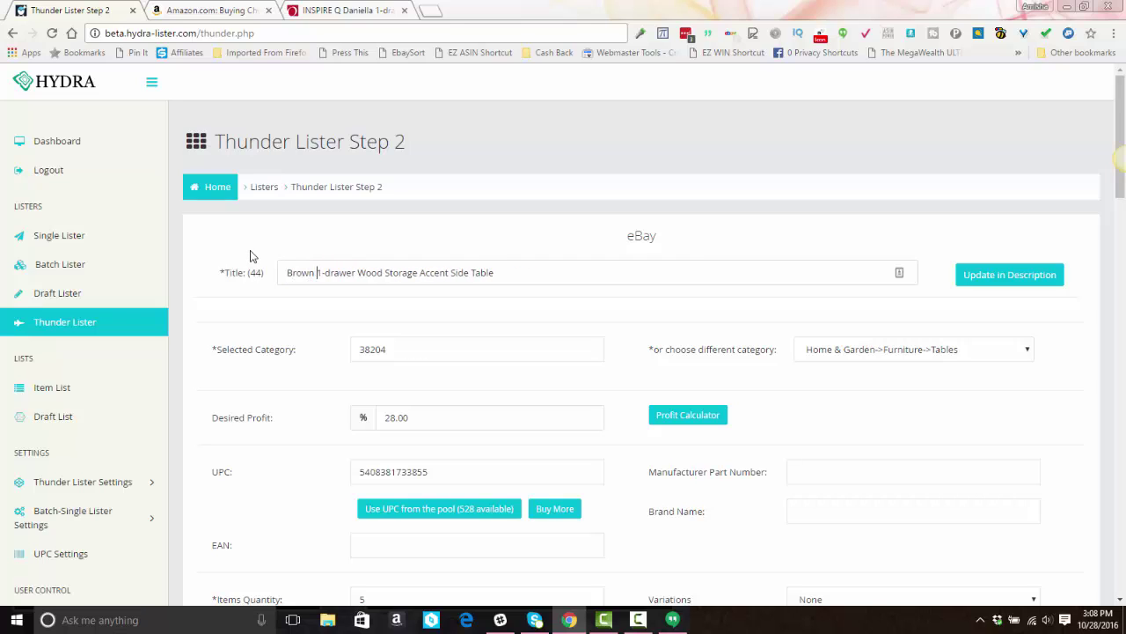
pyautogui.write('Espresso 1-drawer')
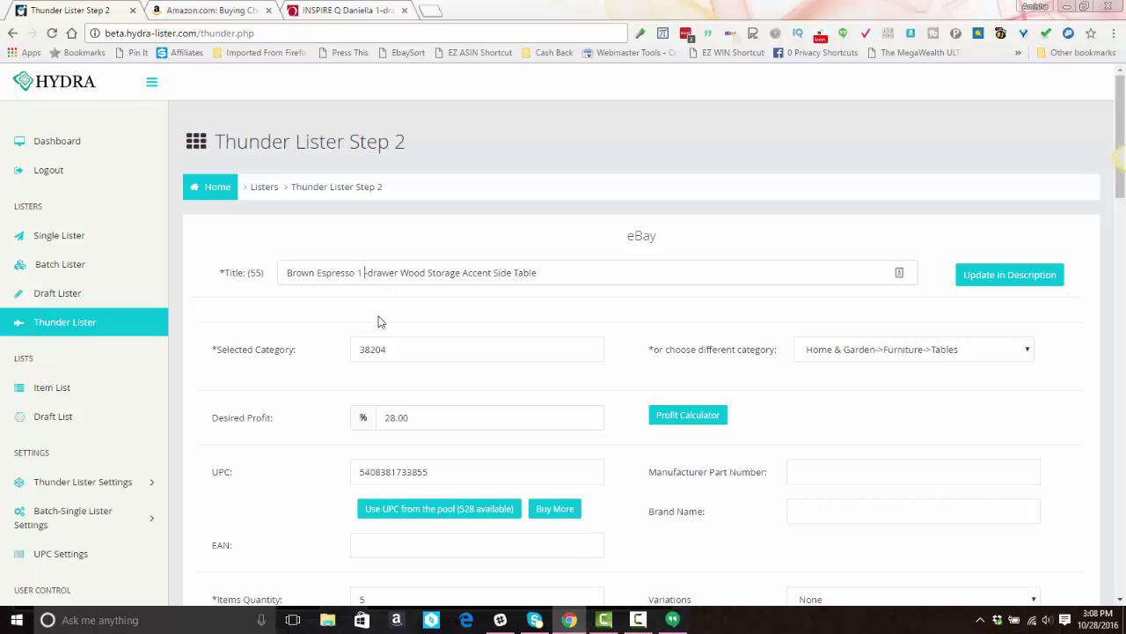
pyautogui.press('Delete')
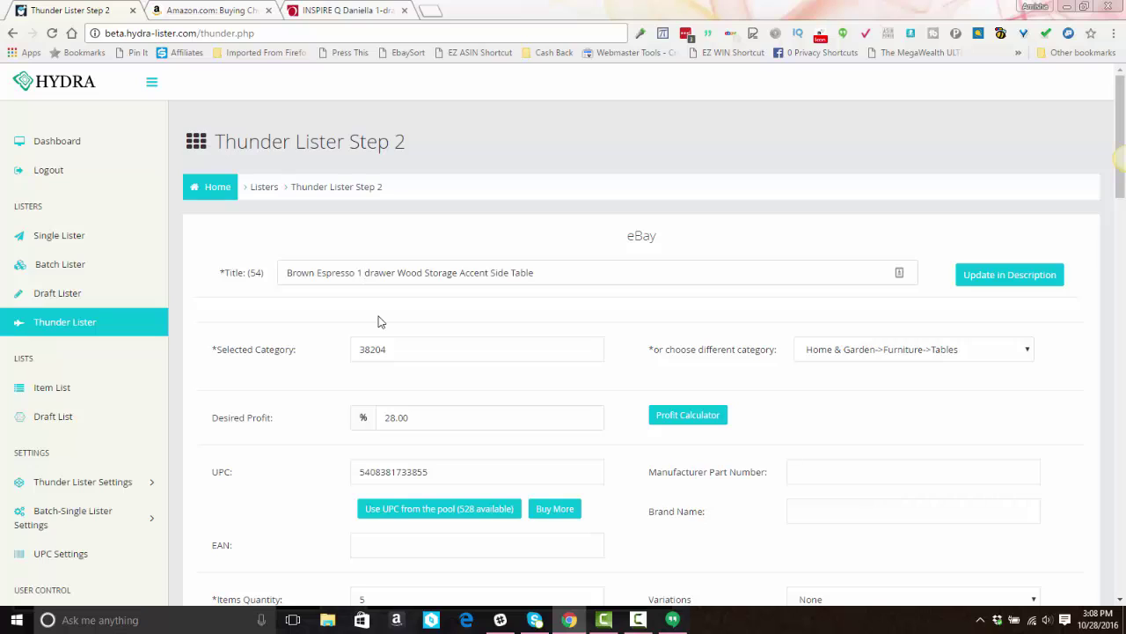
pyautogui.press('Delete')
pyautogui.write('D')
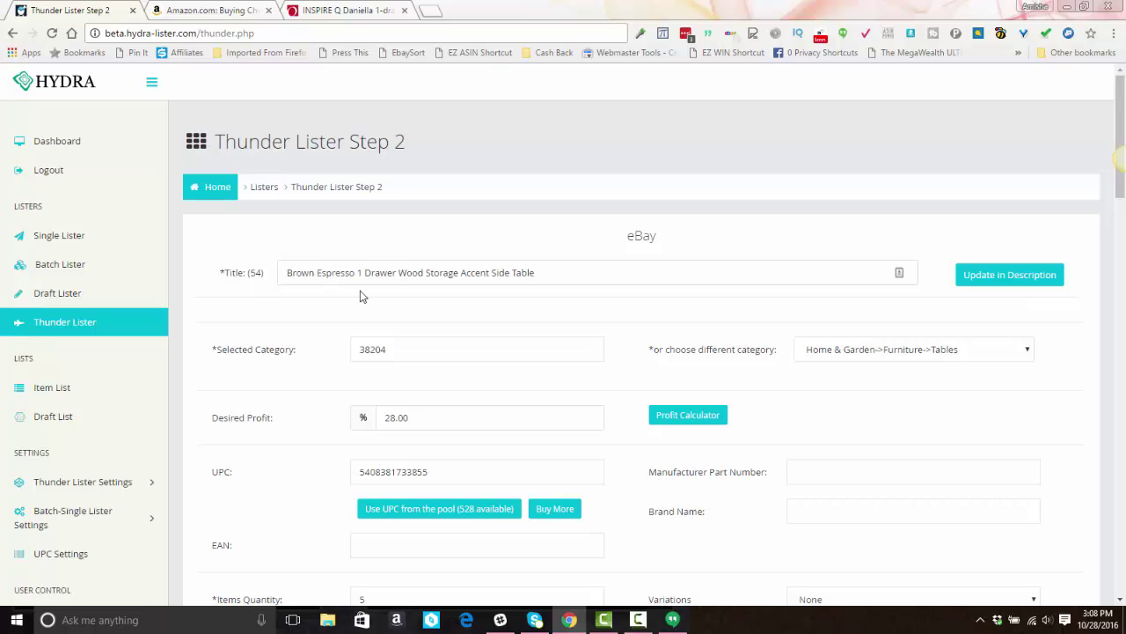
pyautogui.click(1006, 280)
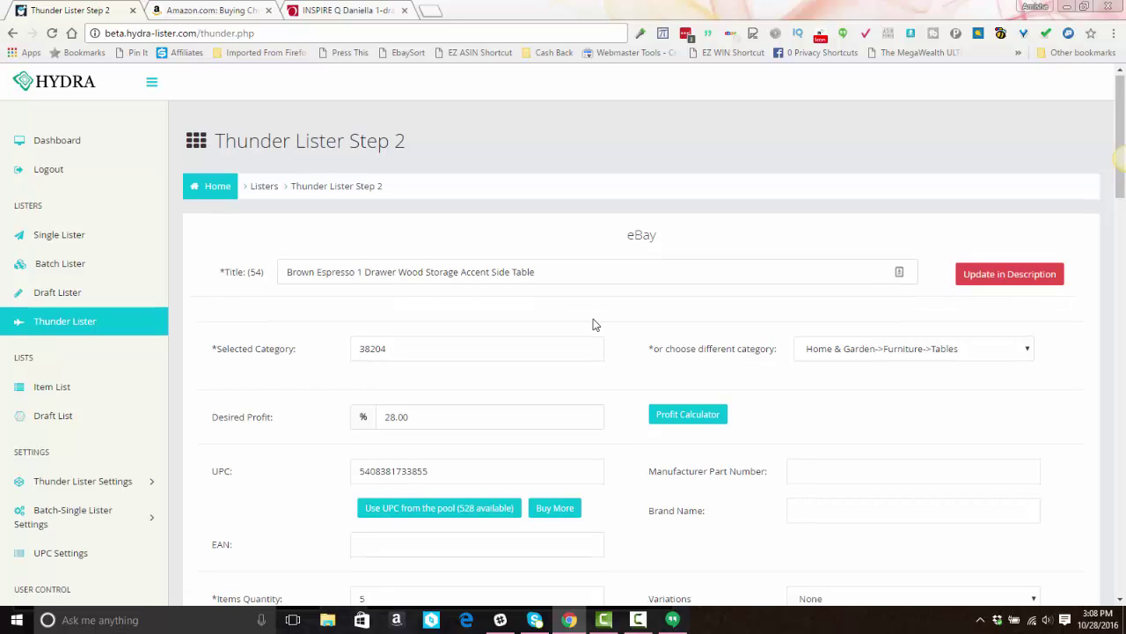
# Set the side table listing's variation to Espresso
pyautogui.scroll(-1, 598, 321)
pyautogui.scroll(-2, 514, 239)
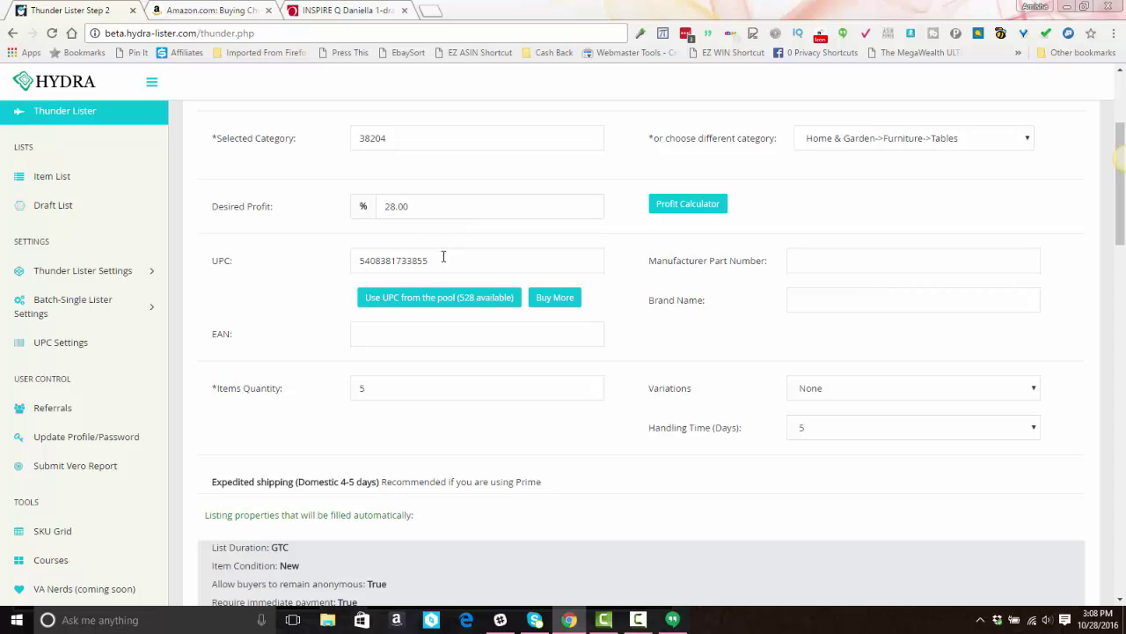
pyautogui.scroll(-2, 445, 251)
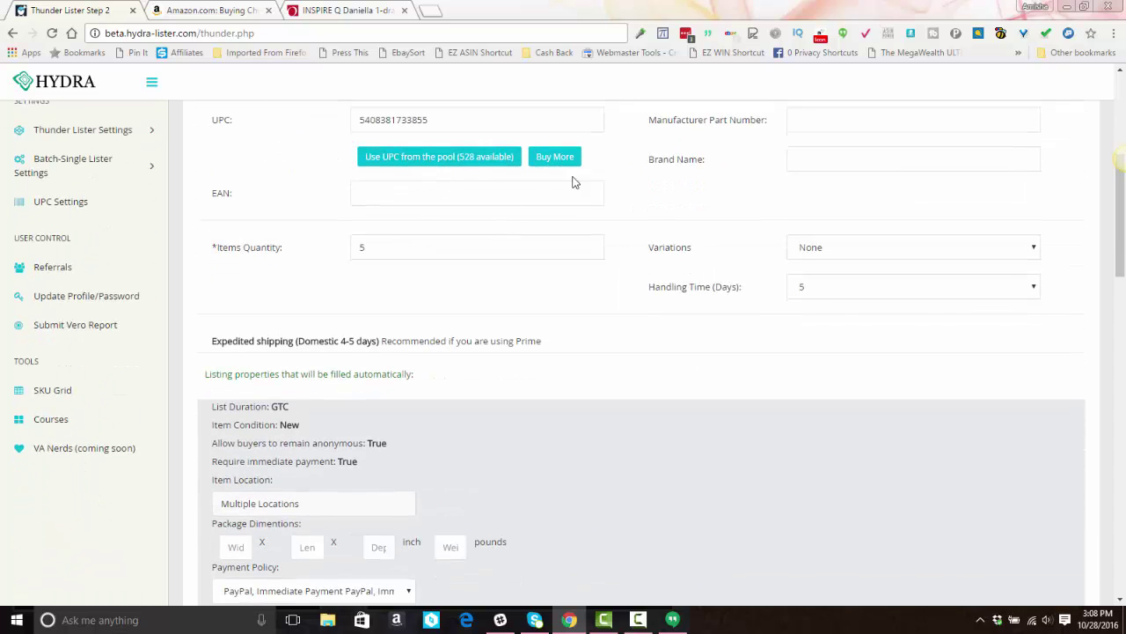
pyautogui.scroll(-2, 722, 161)
pyautogui.scroll(2, 716, 166)
pyautogui.scroll(-2, 765, 227)
pyautogui.scroll(1, 765, 229)
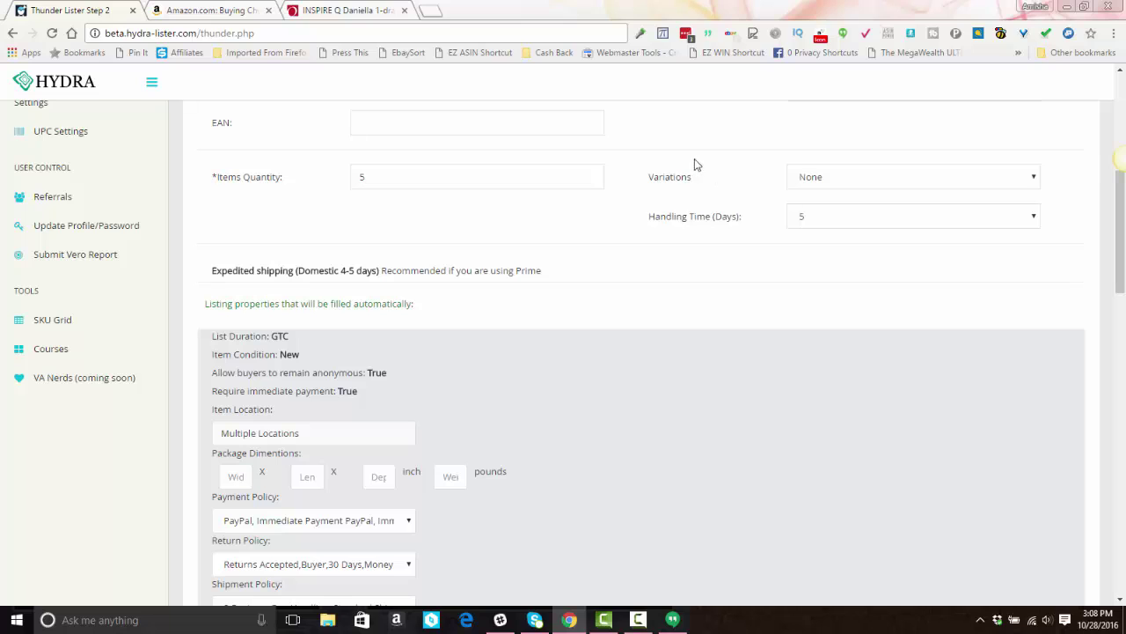
pyautogui.click(862, 184)
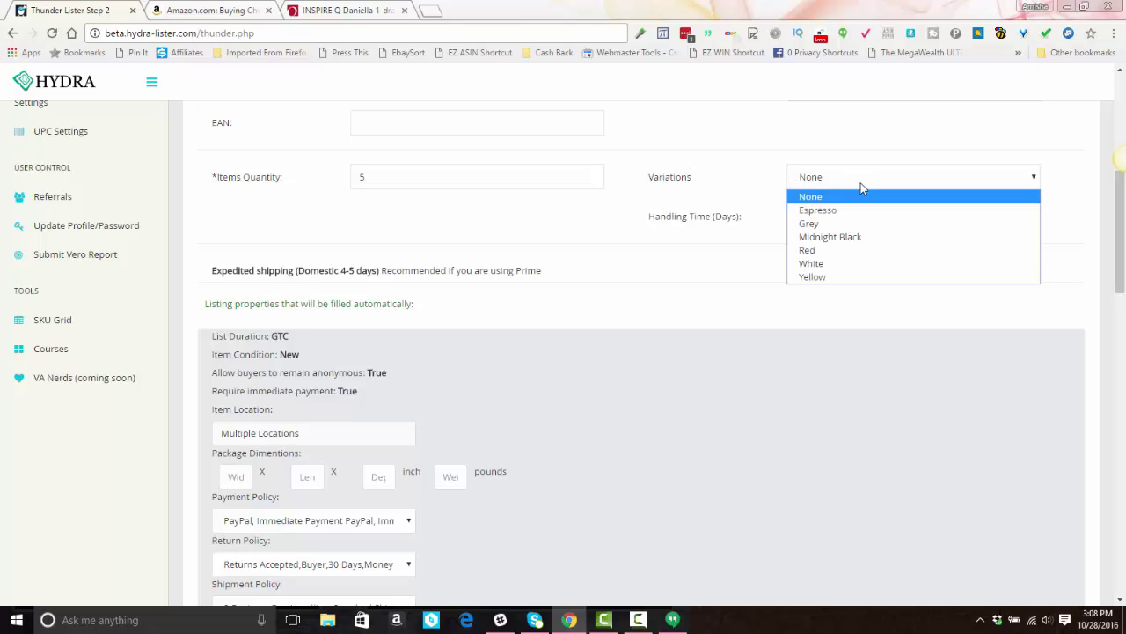
pyautogui.click(828, 214)
# Check the color options on the Overstock product page, keep Espresso selected and return to Hydra
pyautogui.click(357, 10)
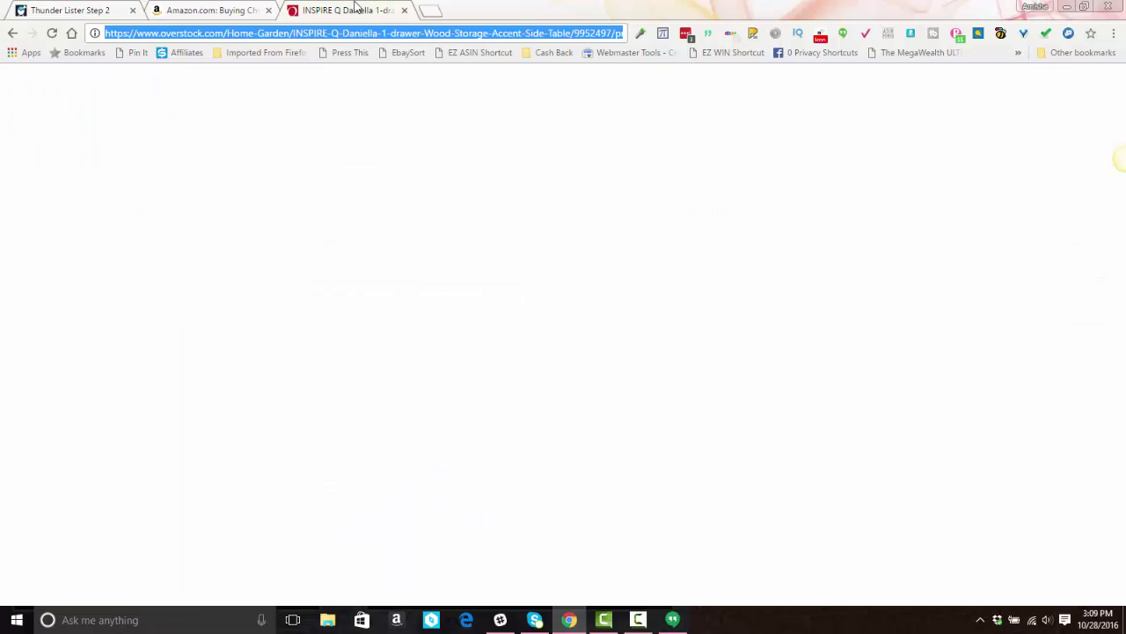
pyautogui.click(620, 331)
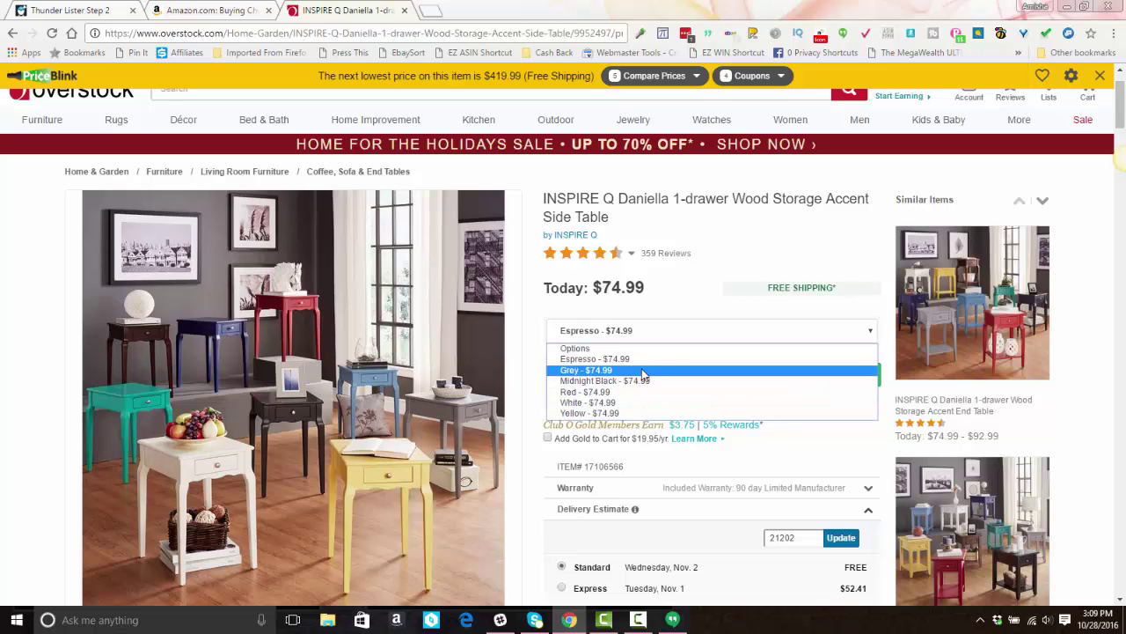
pyautogui.click(643, 360)
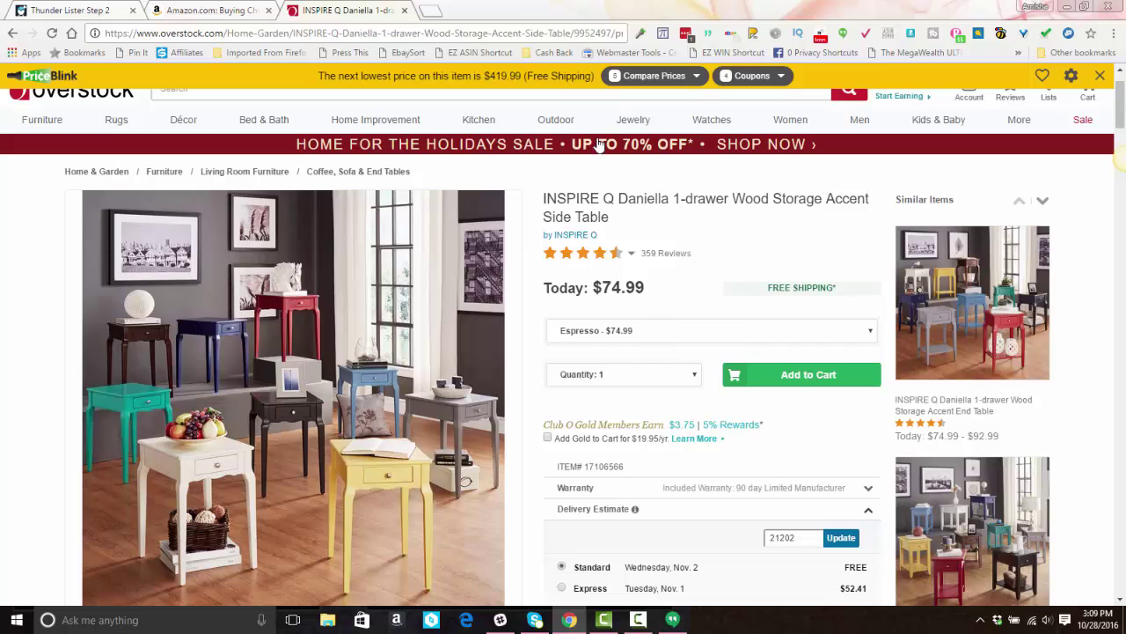
pyautogui.click(51, 11)
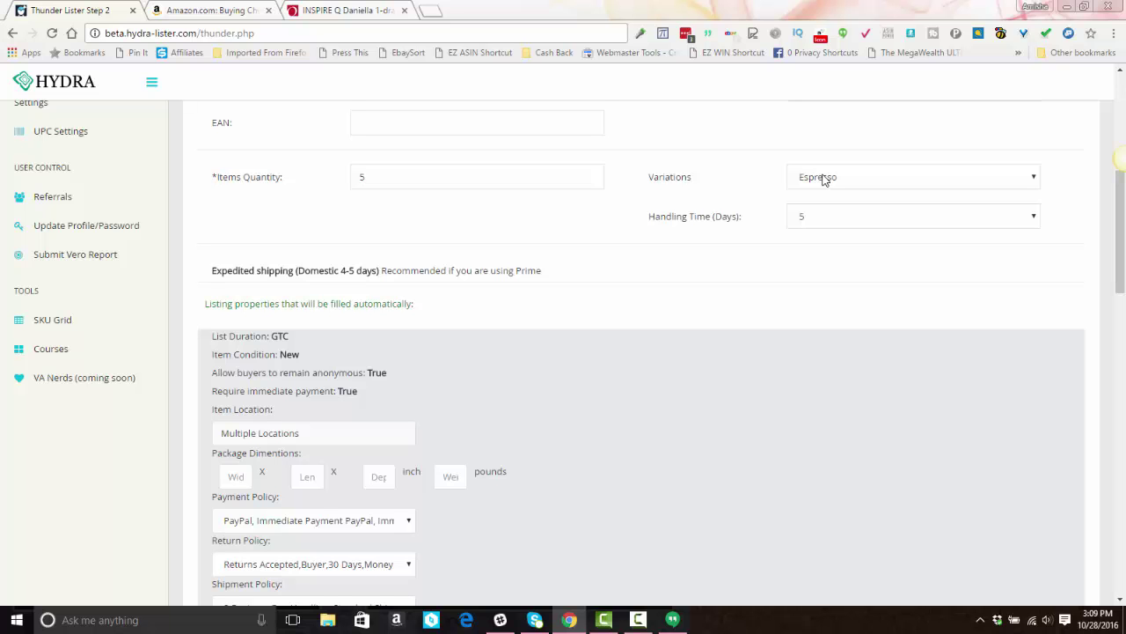
# Exclude the group photo and the first navy, white, teal, red and yellow table pictures from the listing images
pyautogui.scroll(-4, 588, 236)
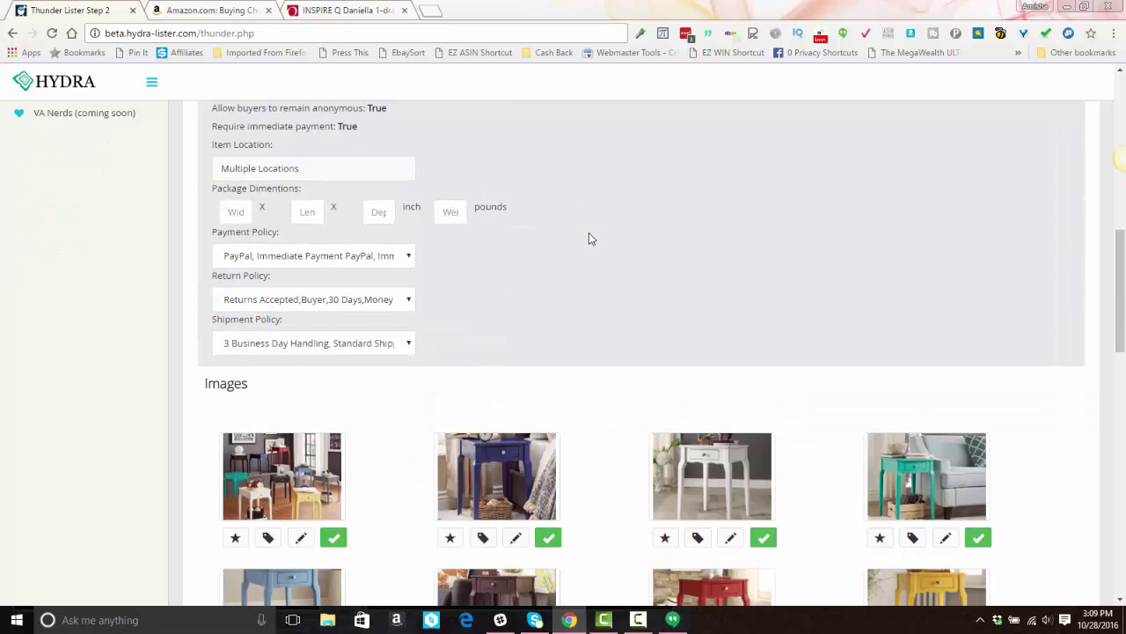
pyautogui.scroll(-2, 588, 239)
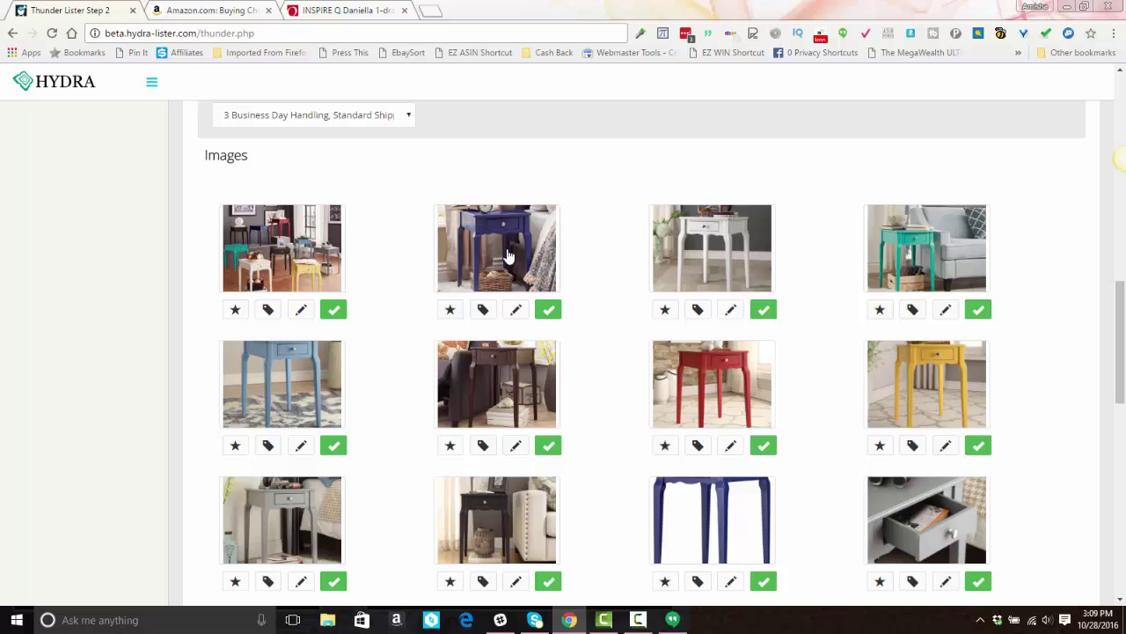
pyautogui.scroll(-3, 806, 449)
pyautogui.scroll(-2, 581, 330)
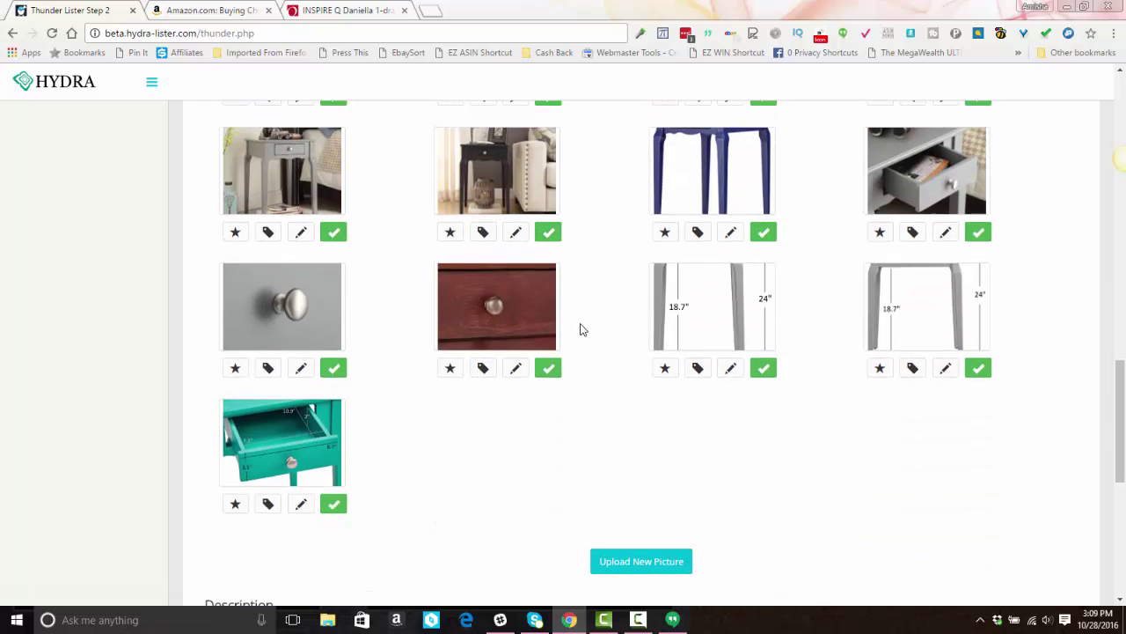
pyautogui.scroll(5, 580, 329)
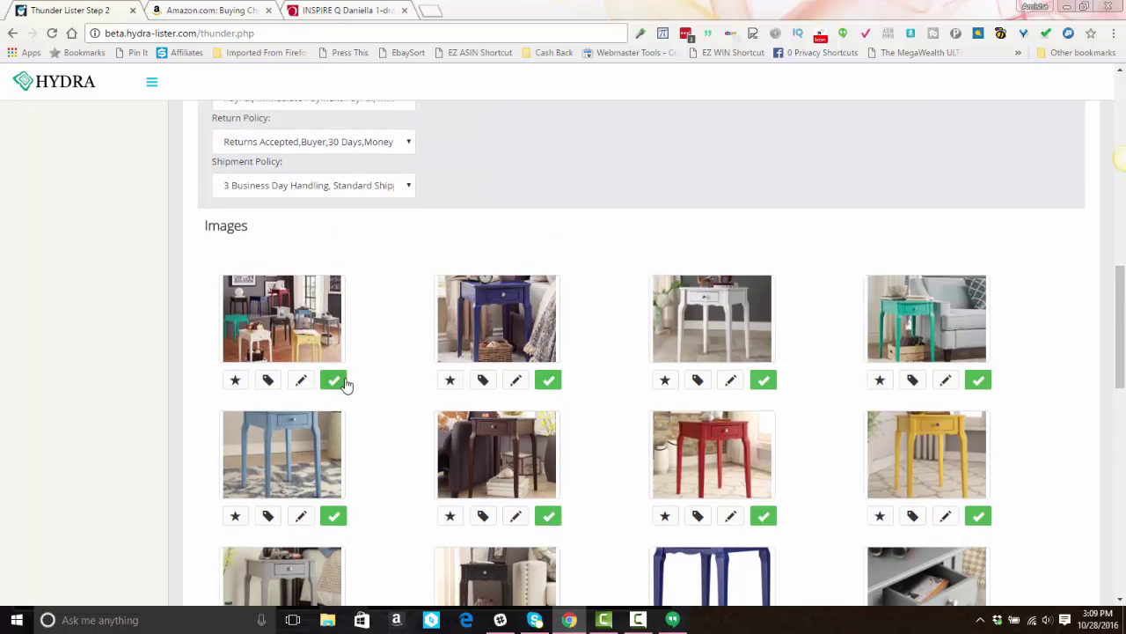
pyautogui.click(333, 379)
pyautogui.click(547, 380)
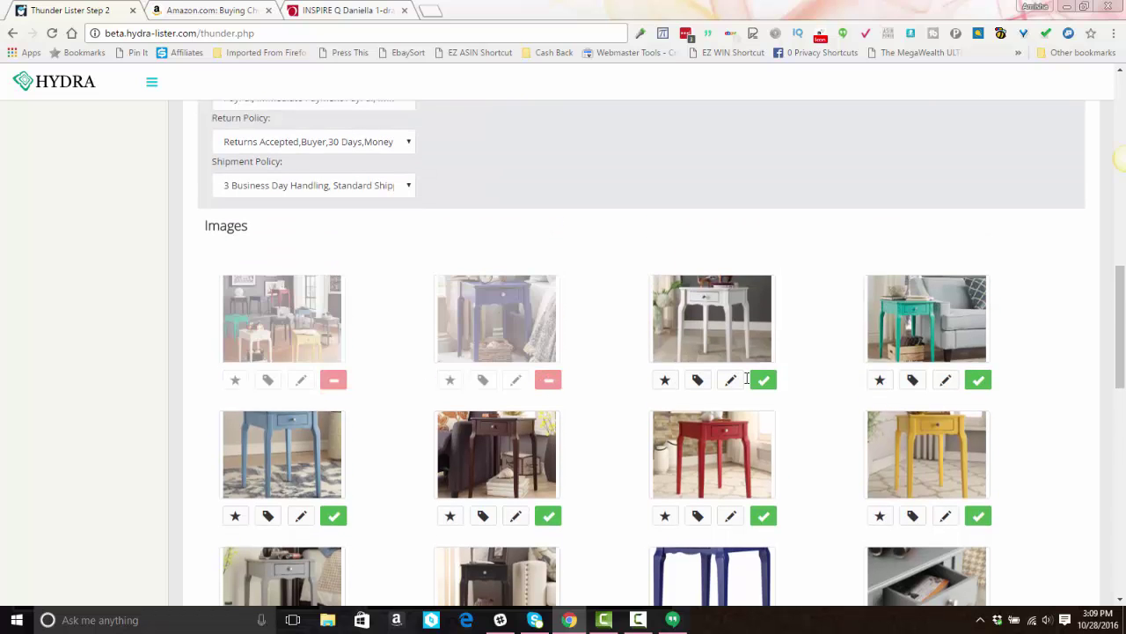
pyautogui.click(764, 381)
pyautogui.click(978, 381)
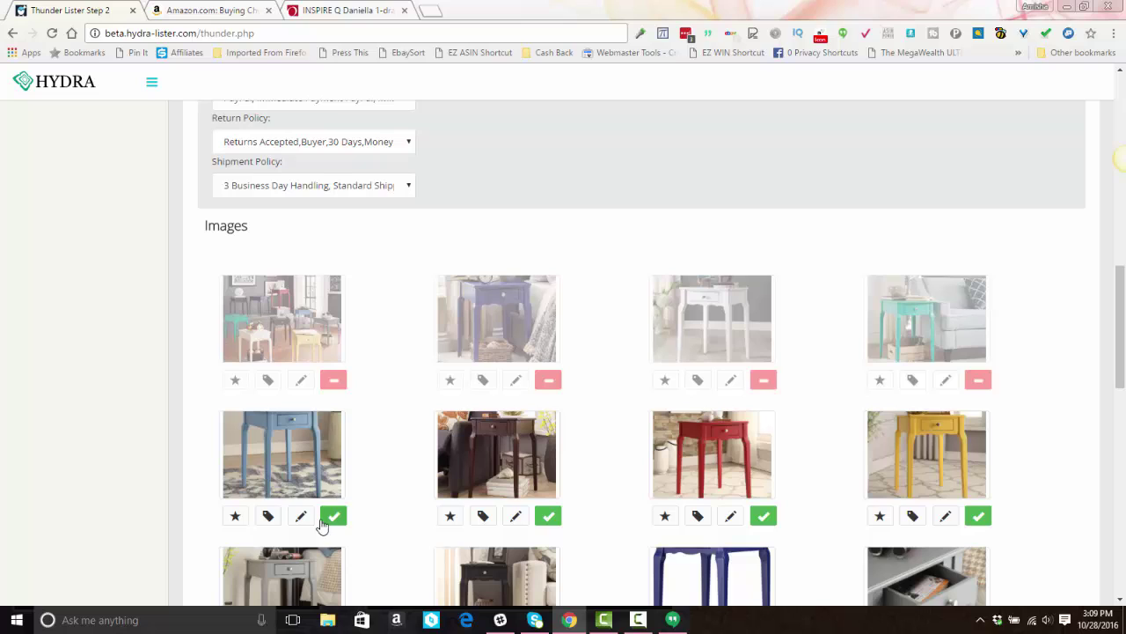
pyautogui.click(763, 515)
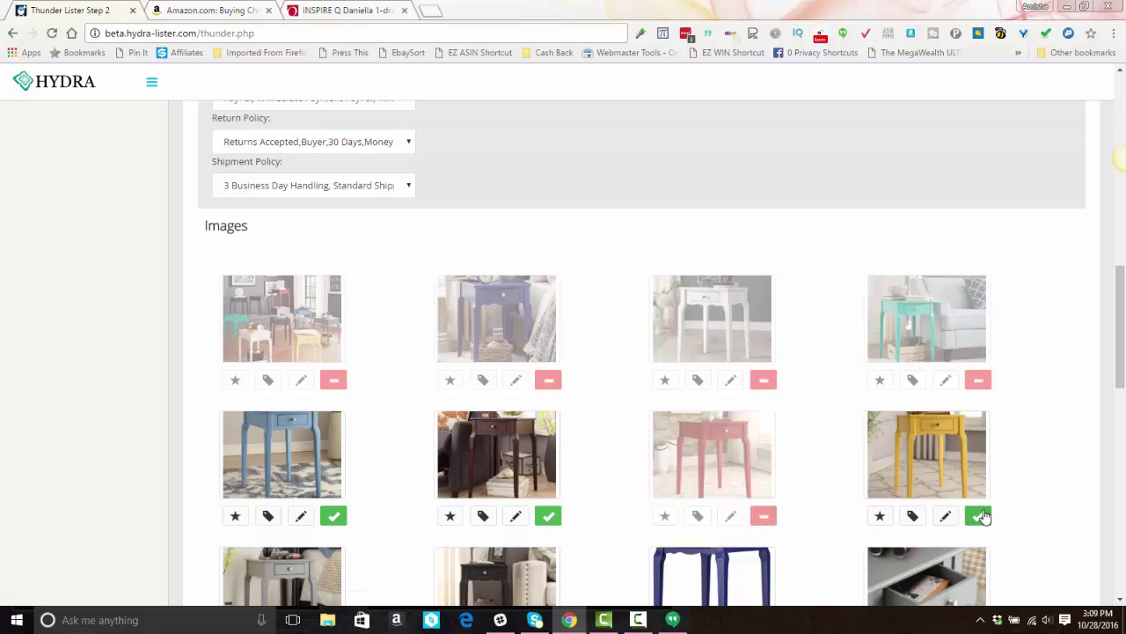
pyautogui.click(978, 516)
# Exclude the grey table, black table, navy table legs and open grey drawer pictures from the listing
pyautogui.scroll(-2, 731, 468)
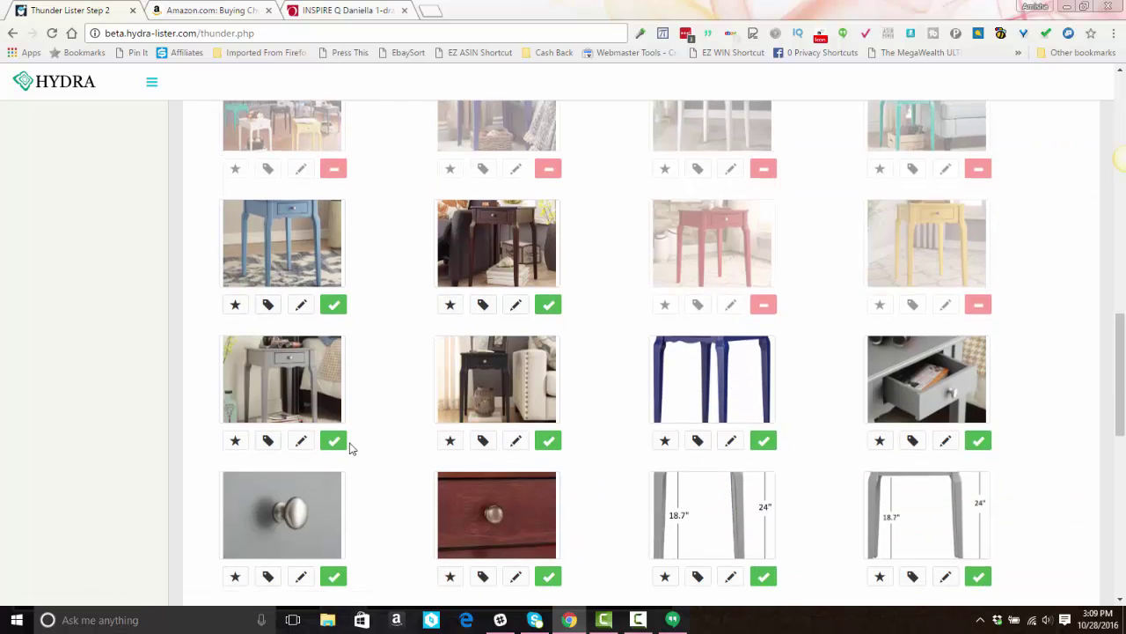
pyautogui.click(336, 442)
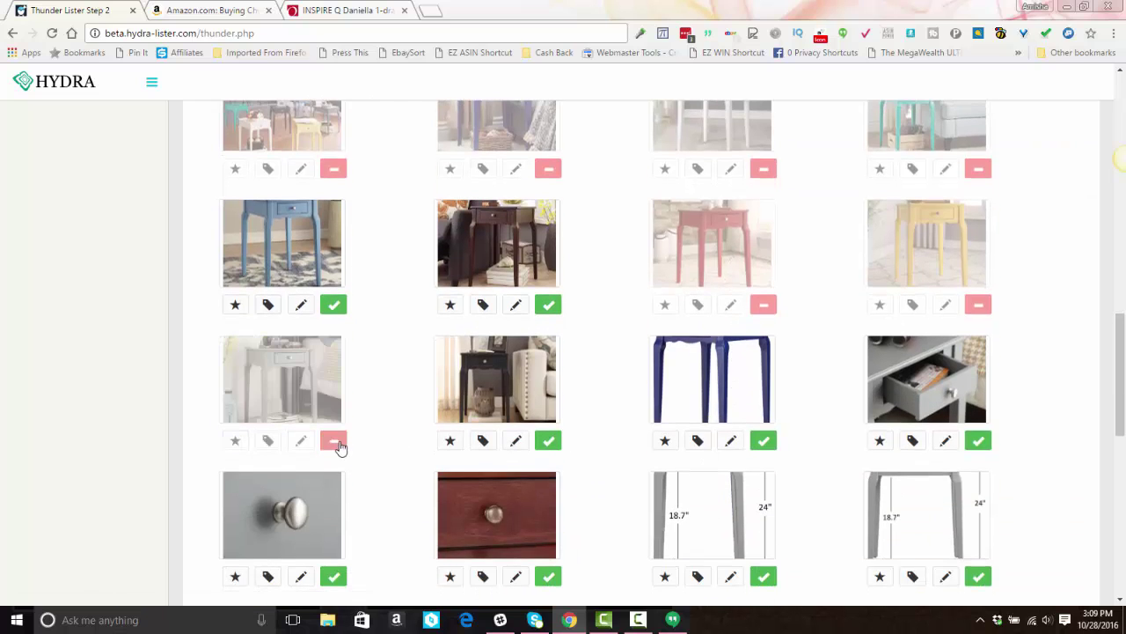
pyautogui.click(548, 440)
pyautogui.click(763, 440)
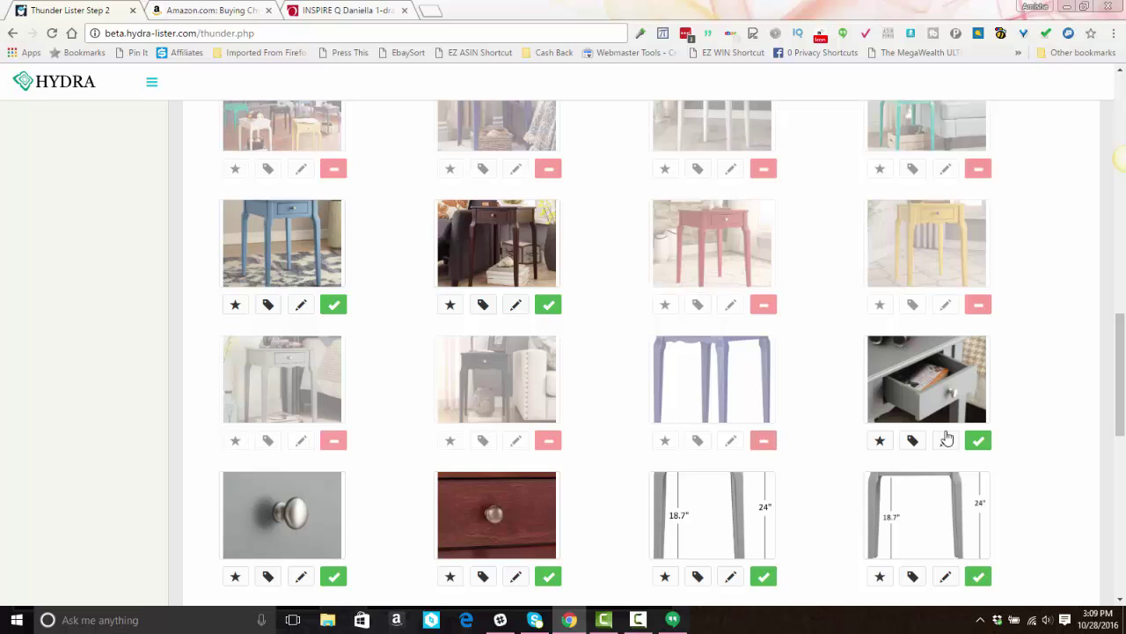
pyautogui.click(980, 442)
# Exclude the grey drawer knob picture and both grey table pictures with dimensions from the listing
pyautogui.scroll(-1, 616, 443)
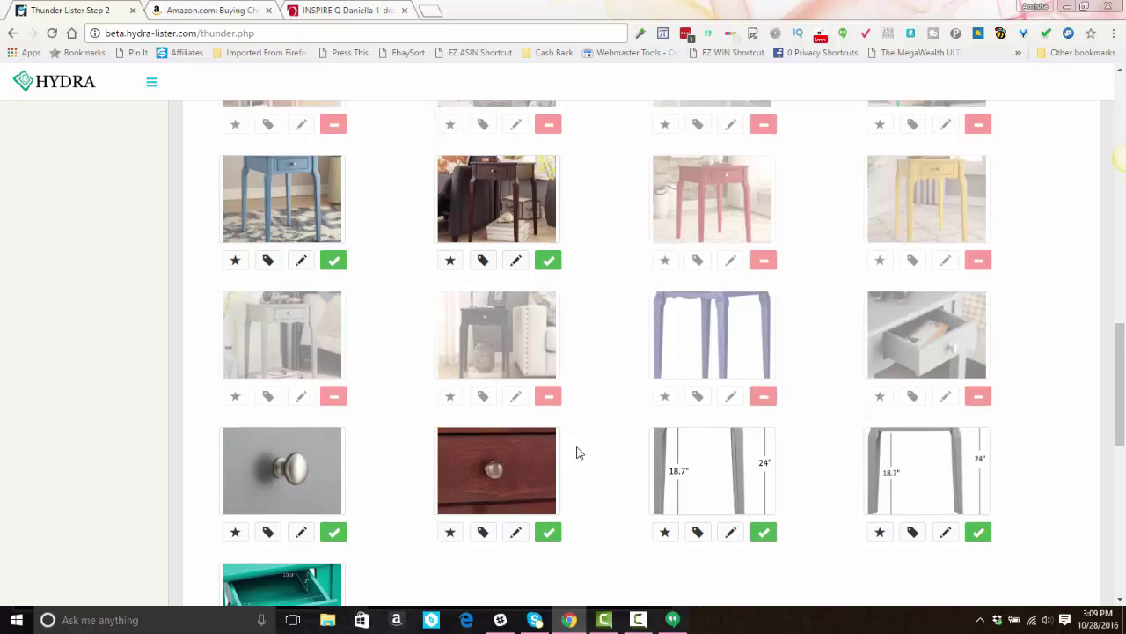
pyautogui.scroll(-1, 600, 445)
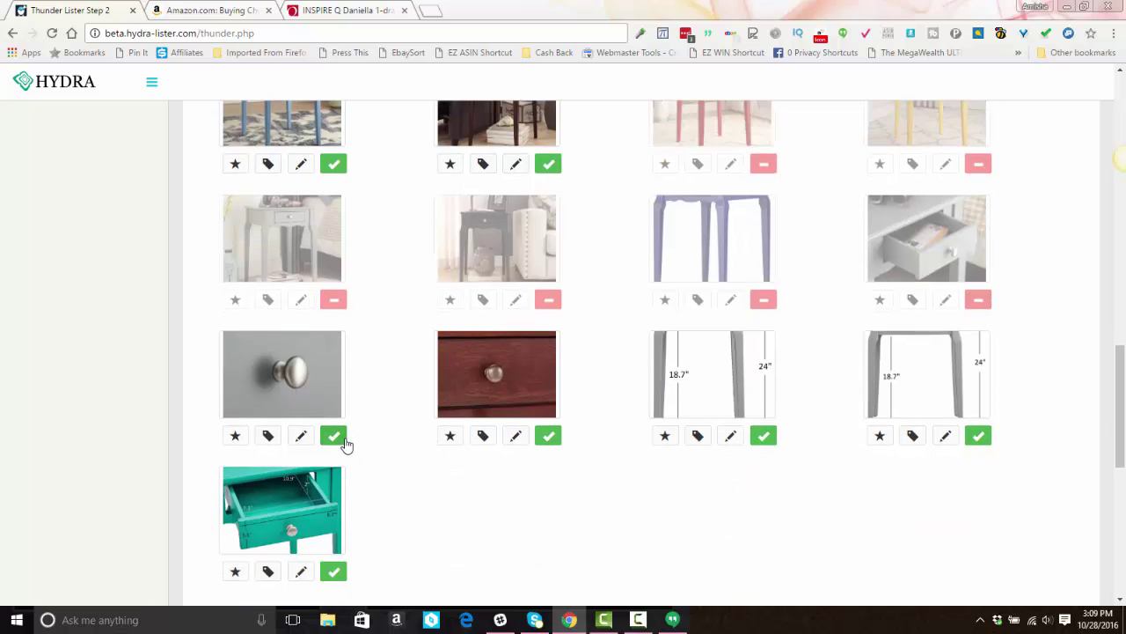
pyautogui.click(335, 438)
pyautogui.click(764, 435)
pyautogui.click(764, 434)
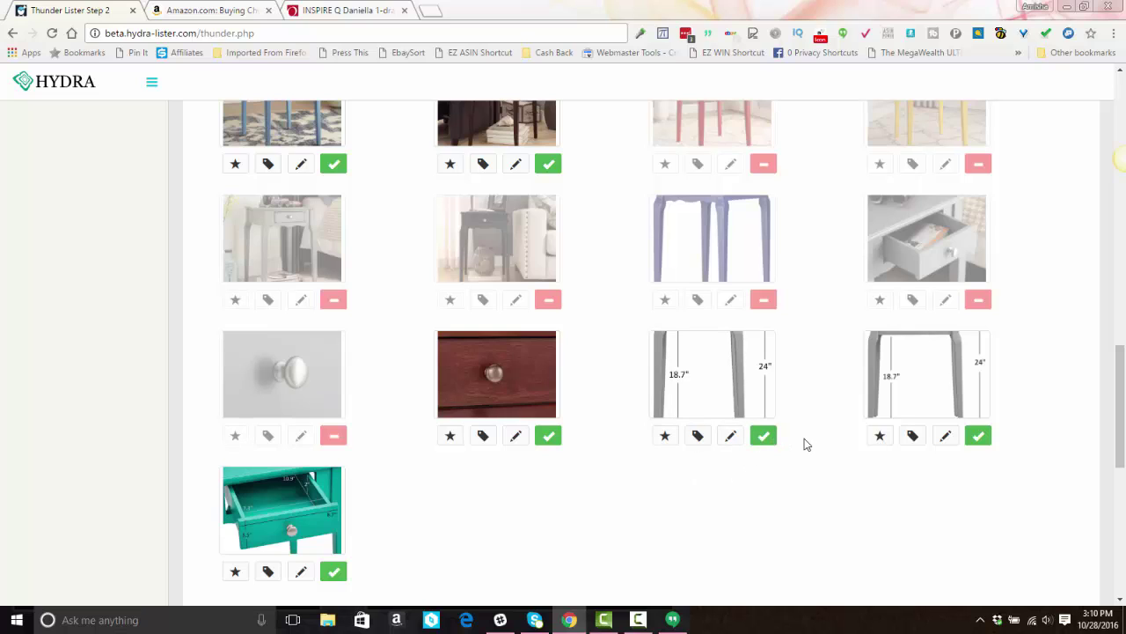
pyautogui.click(764, 437)
pyautogui.click(979, 438)
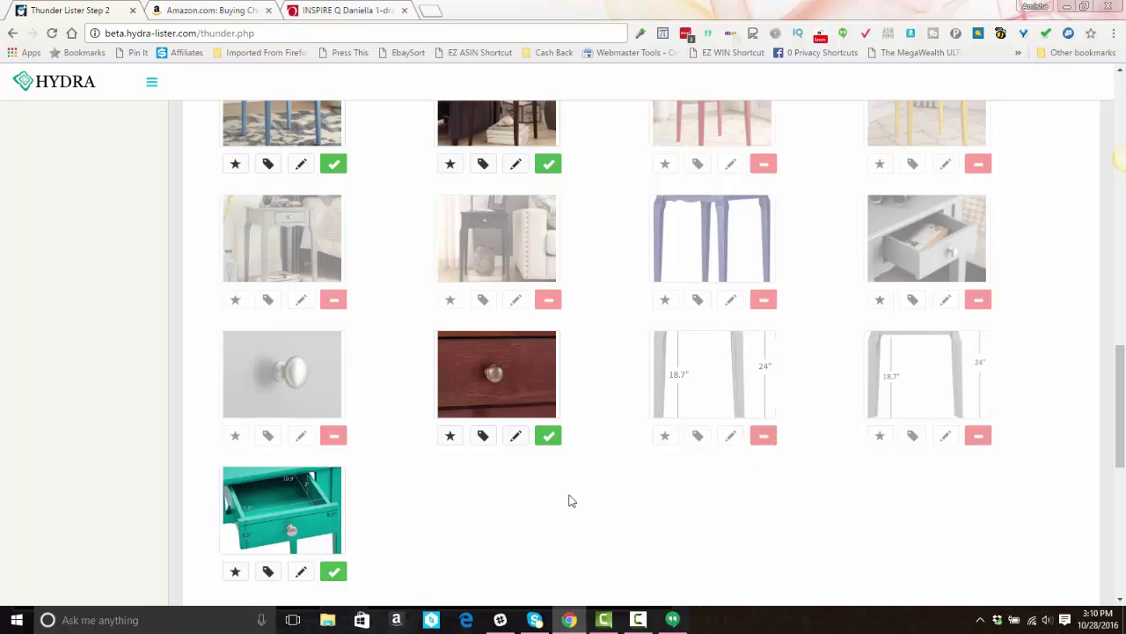
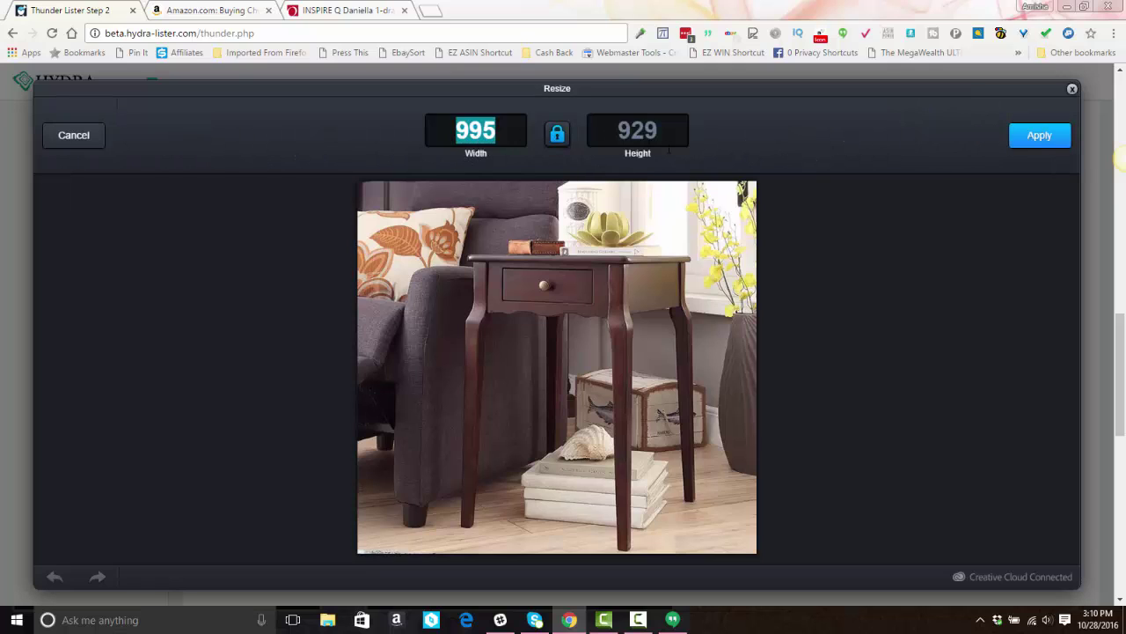
# Apply the Resize tool to the espresso table picture with its size kept at 995 by 929
pyautogui.click(1039, 137)
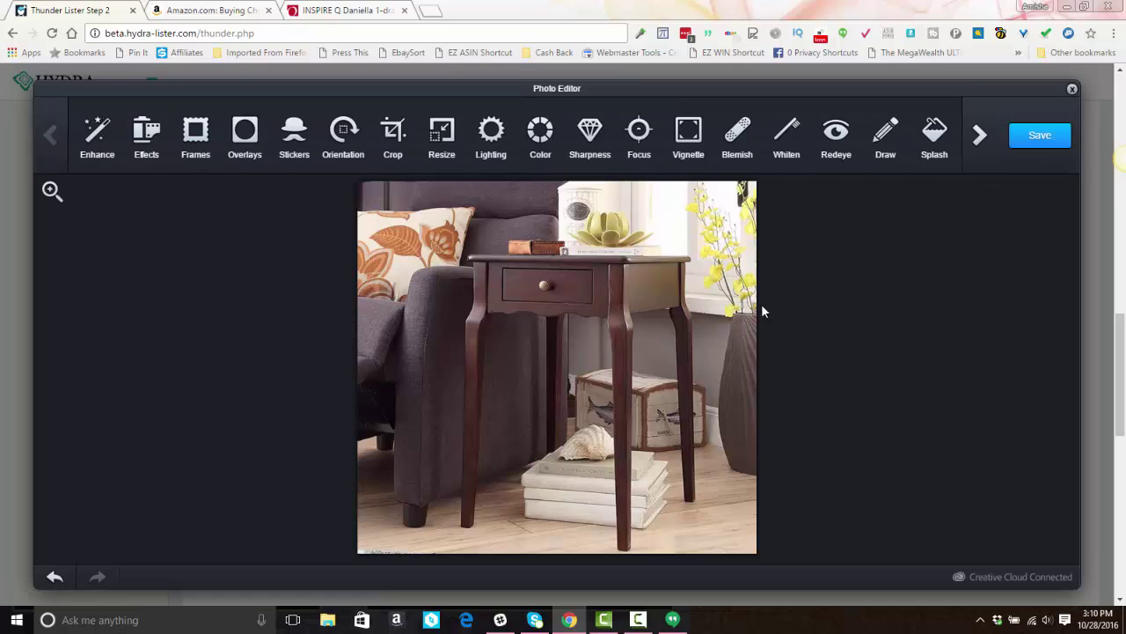
pyautogui.click(443, 134)
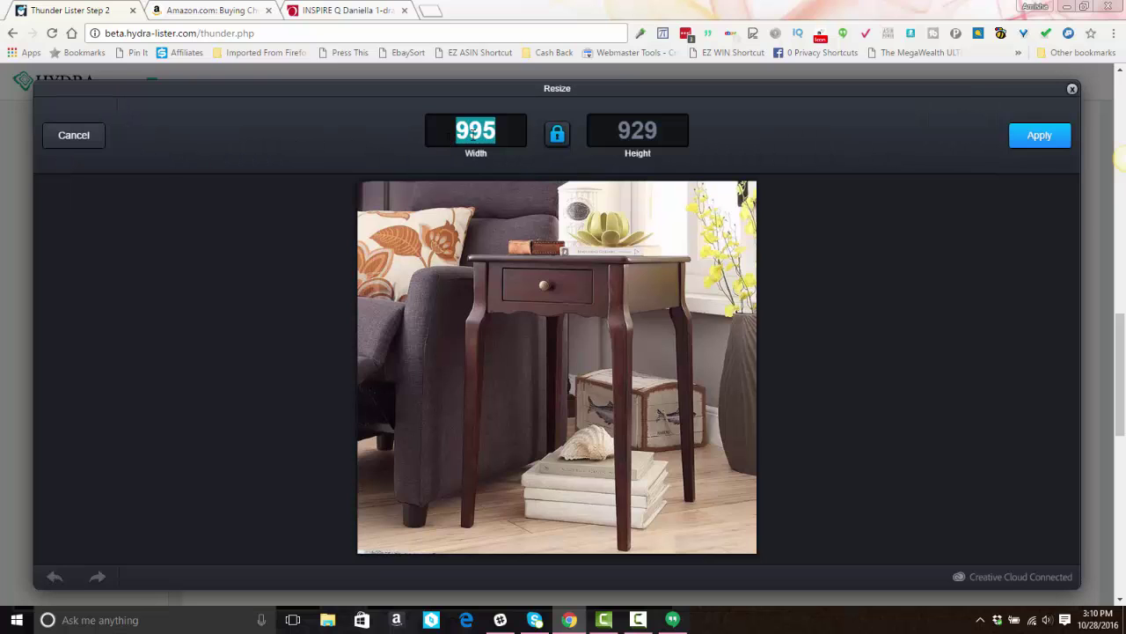
pyautogui.click(1058, 136)
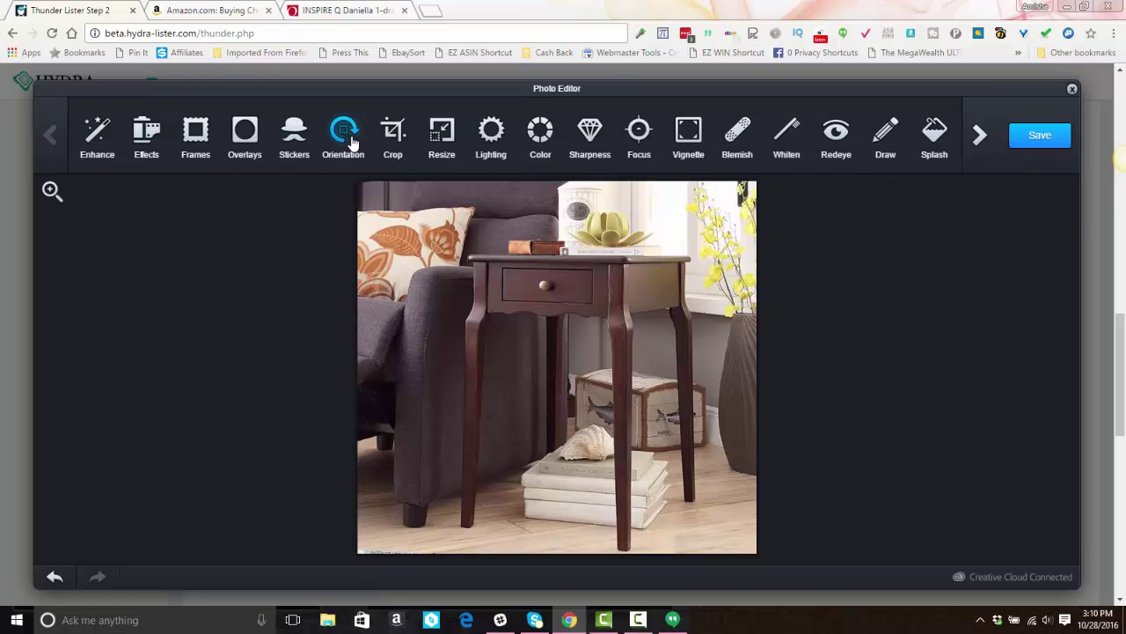
# Mirror the espresso table picture horizontally and save the edited image
pyautogui.click(346, 133)
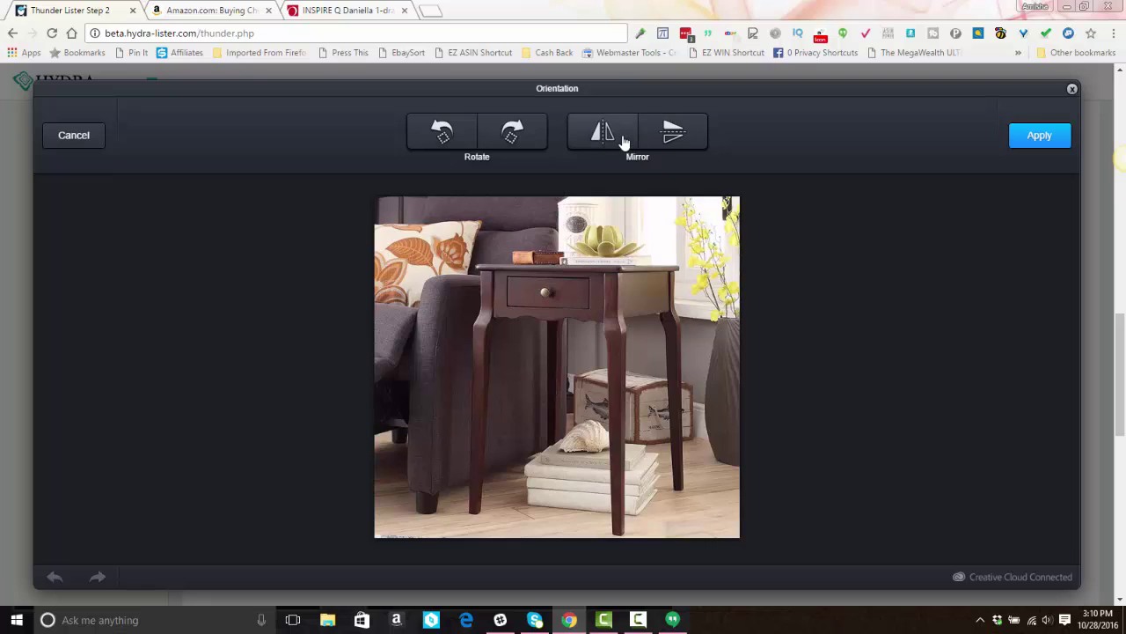
pyautogui.click(625, 141)
pyautogui.click(1041, 137)
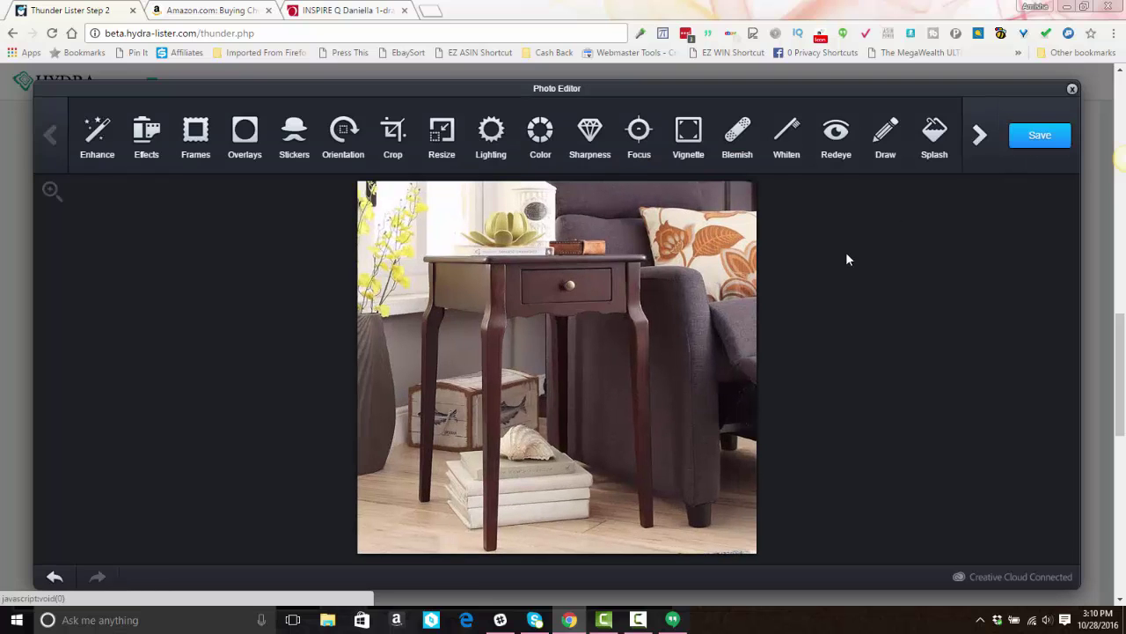
pyautogui.click(1038, 141)
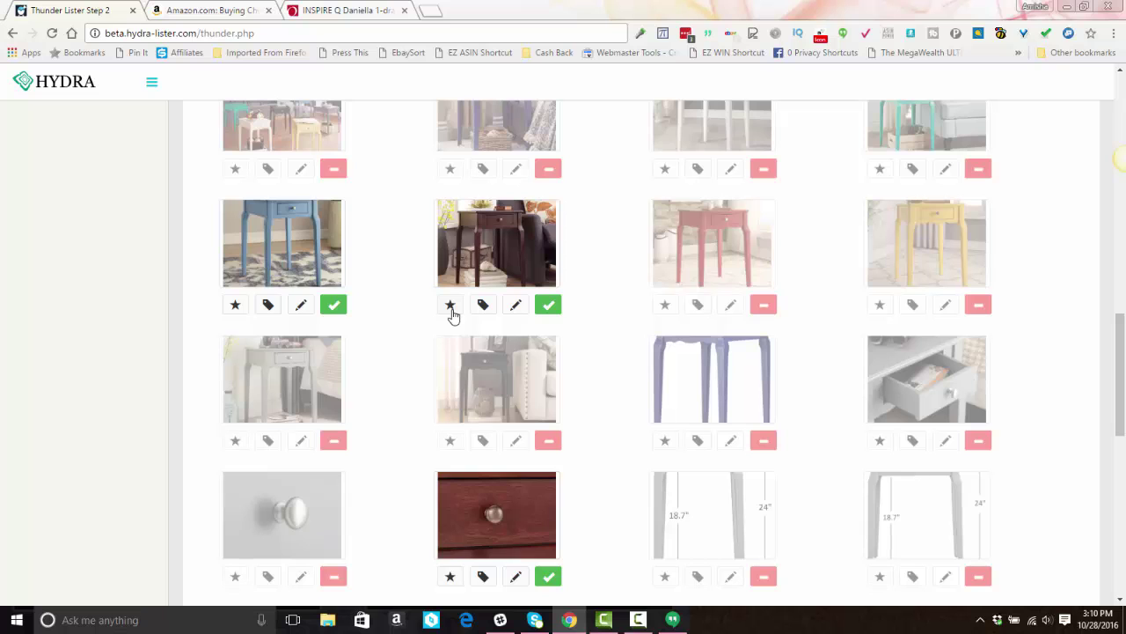
# Make the mirrored espresso table picture the listing's main image and look over the remaining pictures
pyautogui.click(450, 305)
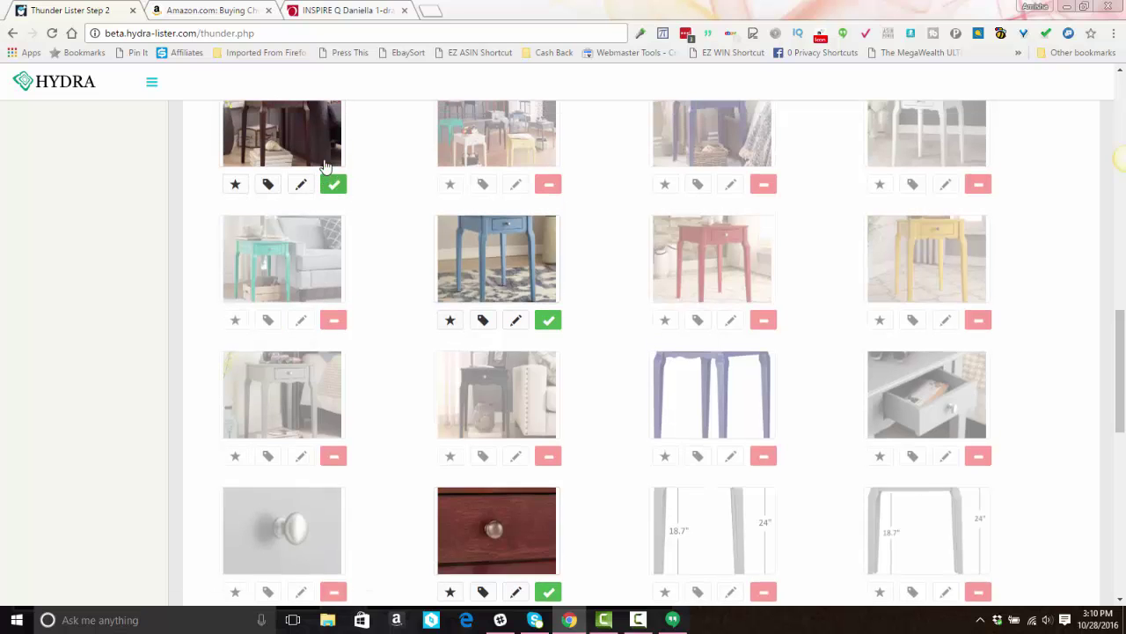
pyautogui.scroll(2, 322, 166)
pyautogui.scroll(-3, 322, 166)
pyautogui.scroll(-2, 420, 209)
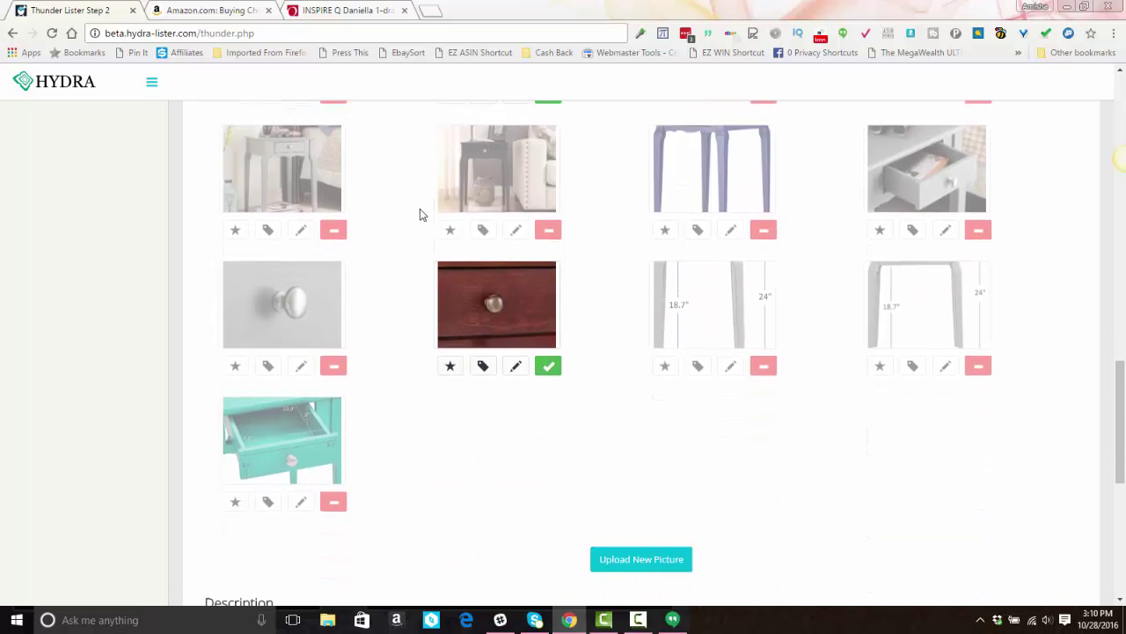
# Exclude the light blue table picture, leaving only the espresso table and dark red drawer pictures selected
pyautogui.scroll(4, 460, 241)
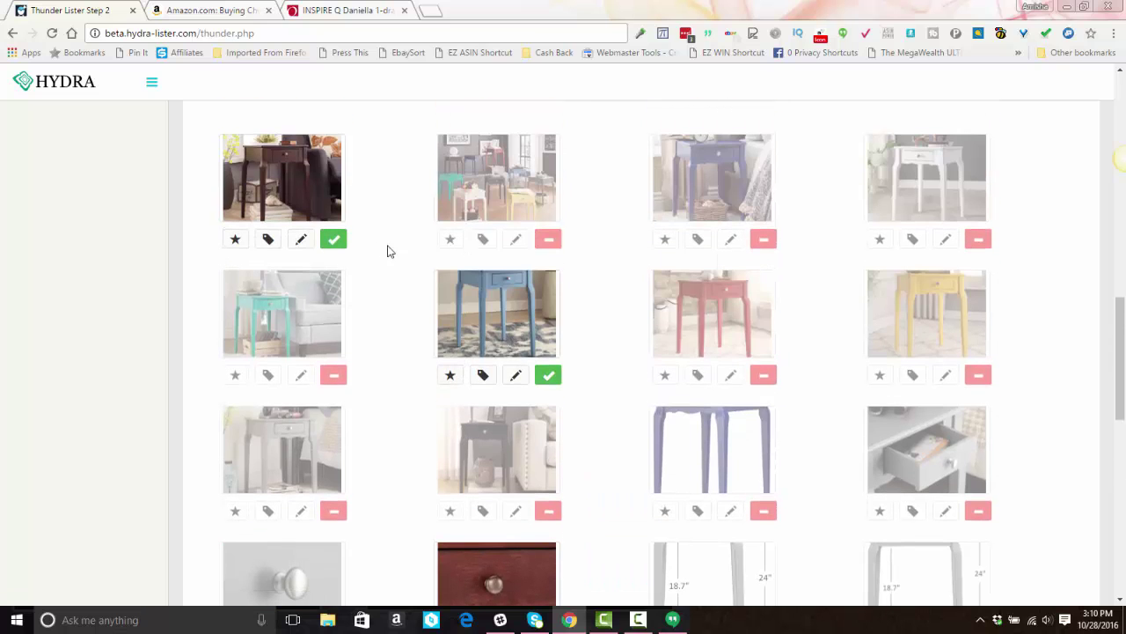
pyautogui.click(548, 374)
pyautogui.scroll(-4, 692, 334)
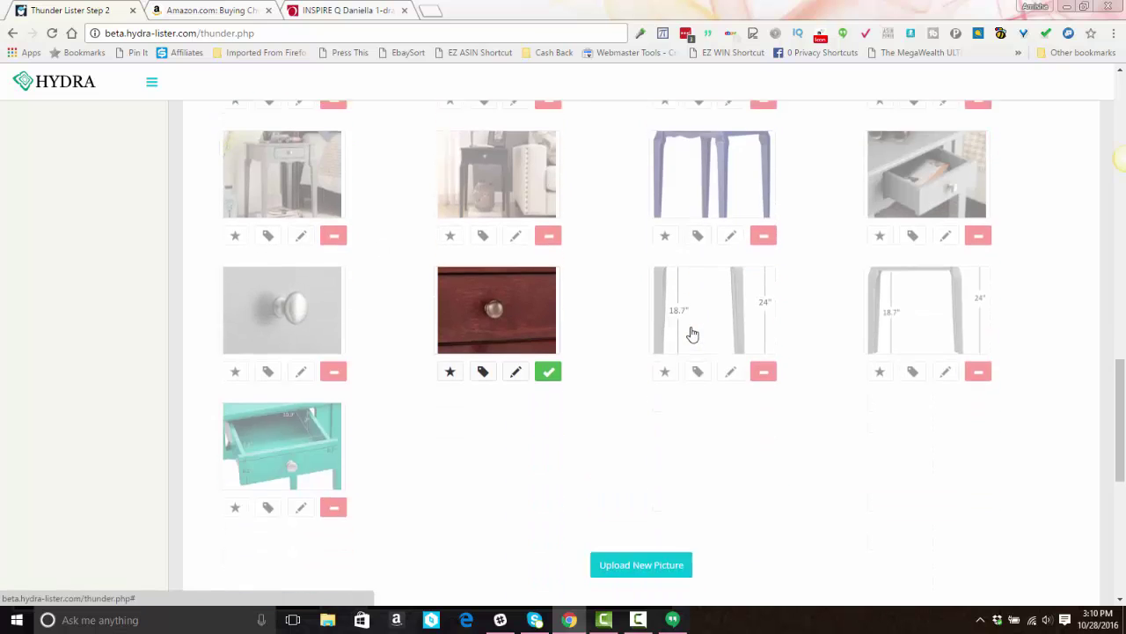
pyautogui.scroll(3, 396, 230)
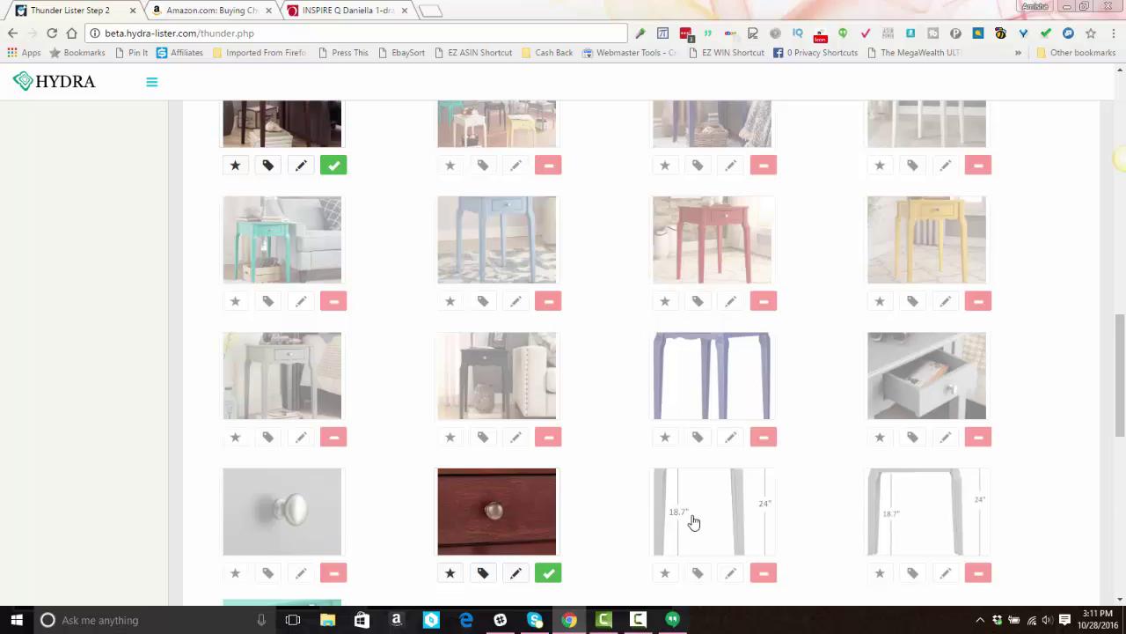
pyautogui.scroll(-6, 692, 522)
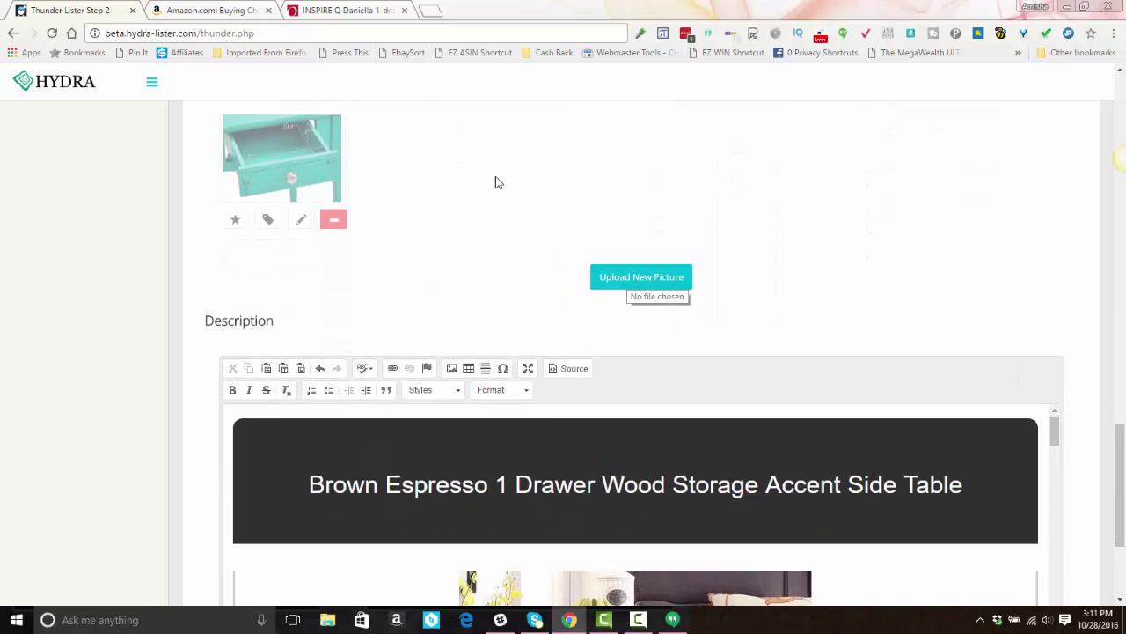
# Delete the ITEM# line from the text below the DESCRIPTION heading in the listing's description
pyautogui.click(349, 10)
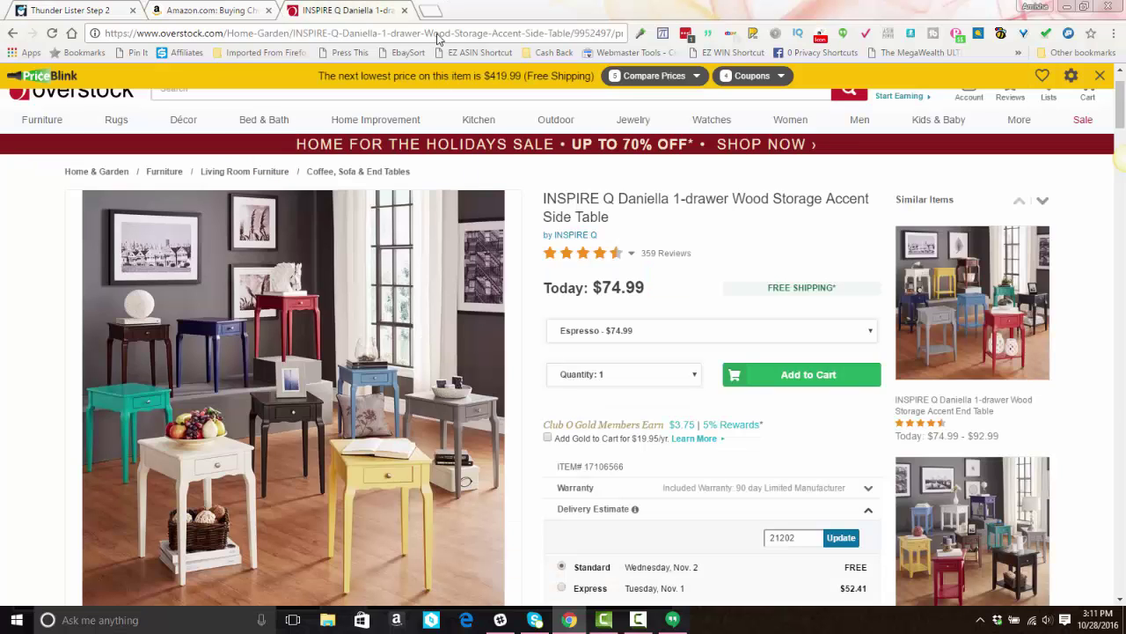
pyautogui.click(39, 10)
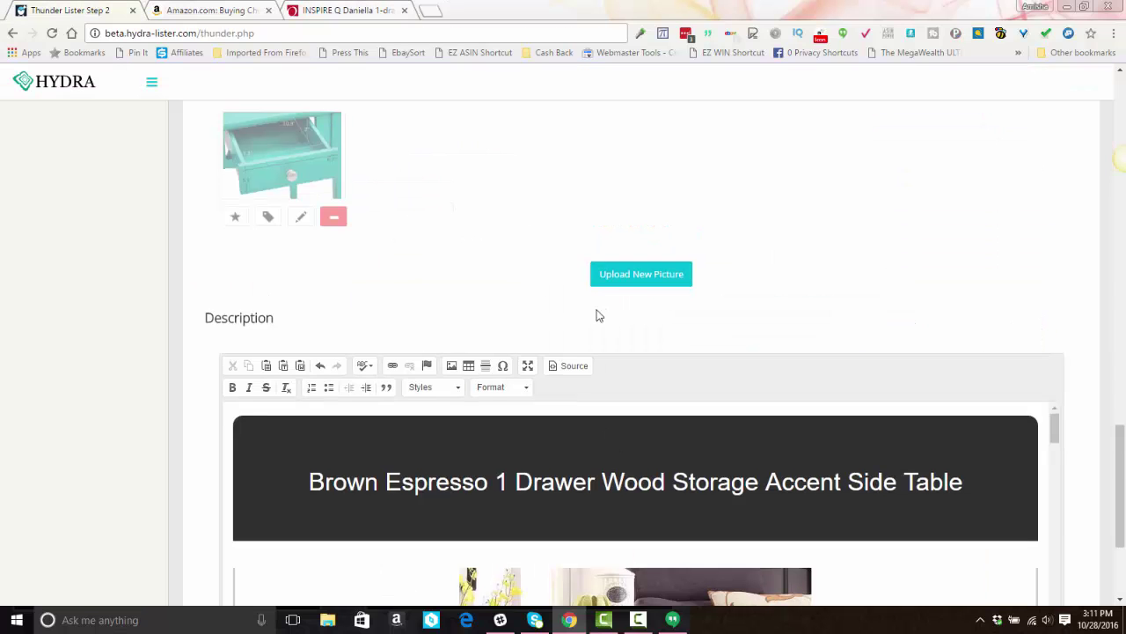
pyautogui.scroll(-8, 592, 315)
pyautogui.scroll(-10, 592, 314)
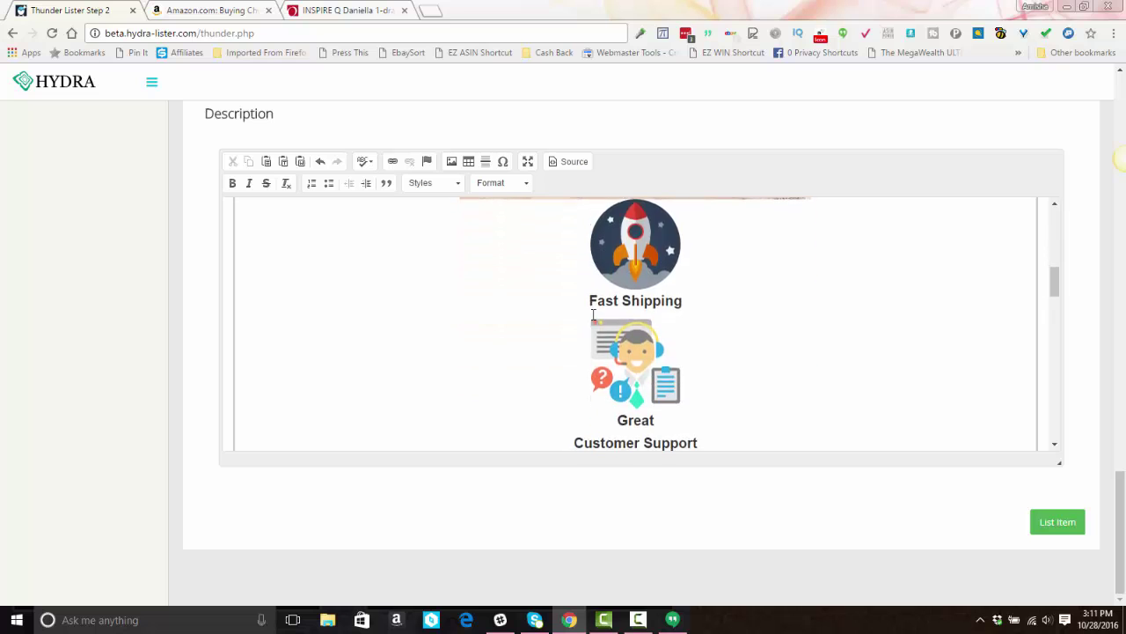
pyautogui.tripleClick(279, 384)
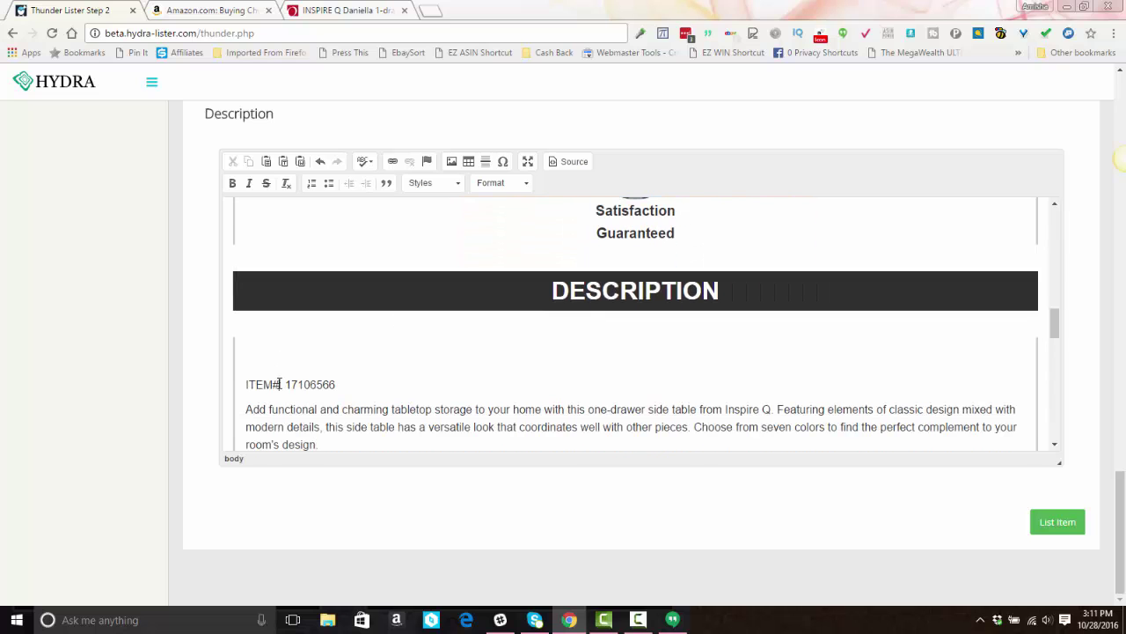
pyautogui.press('Delete')
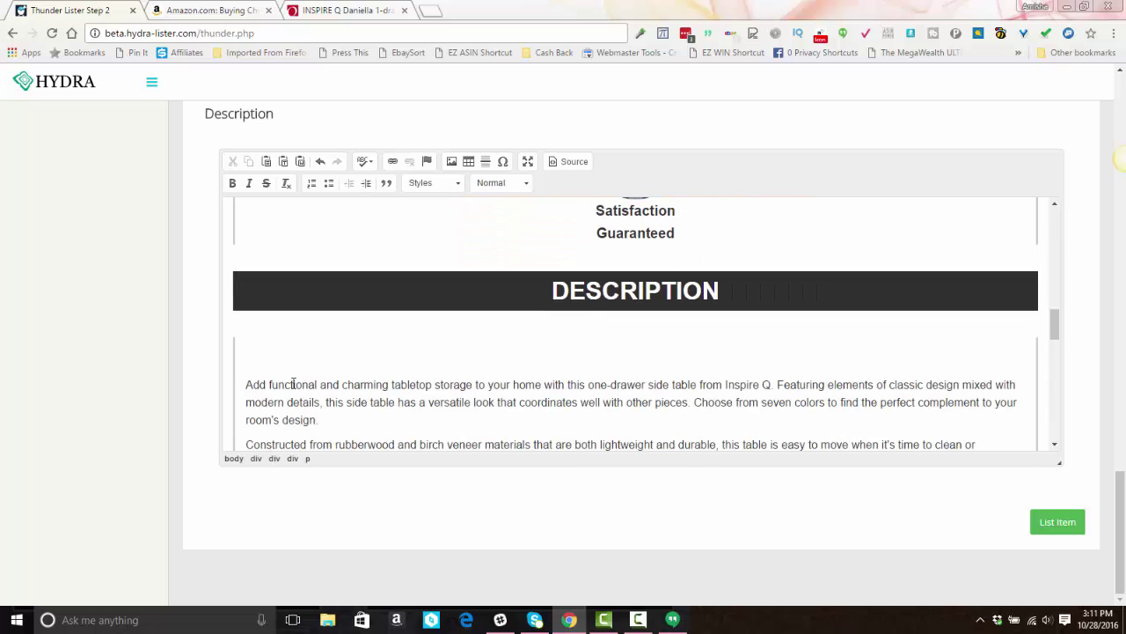
# Replace "Choose from seven colors to find" in the first description paragraph with "The Espresso Brown Color will be"
pyautogui.scroll(-1, 626, 407)
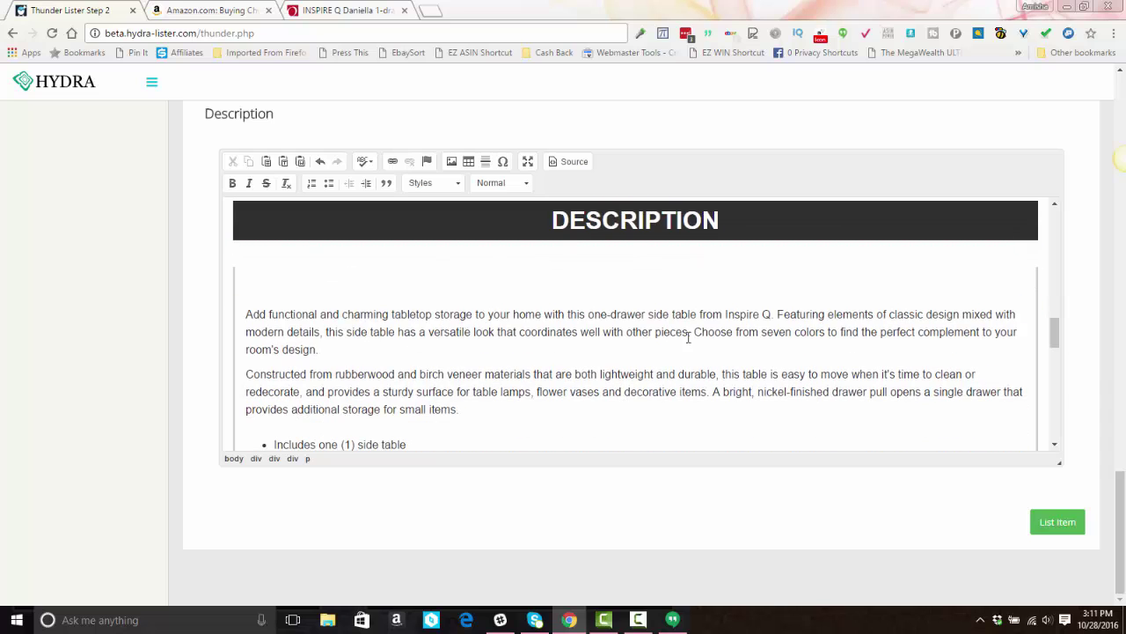
pyautogui.moveTo(696, 332); pyautogui.dragTo(840, 335)
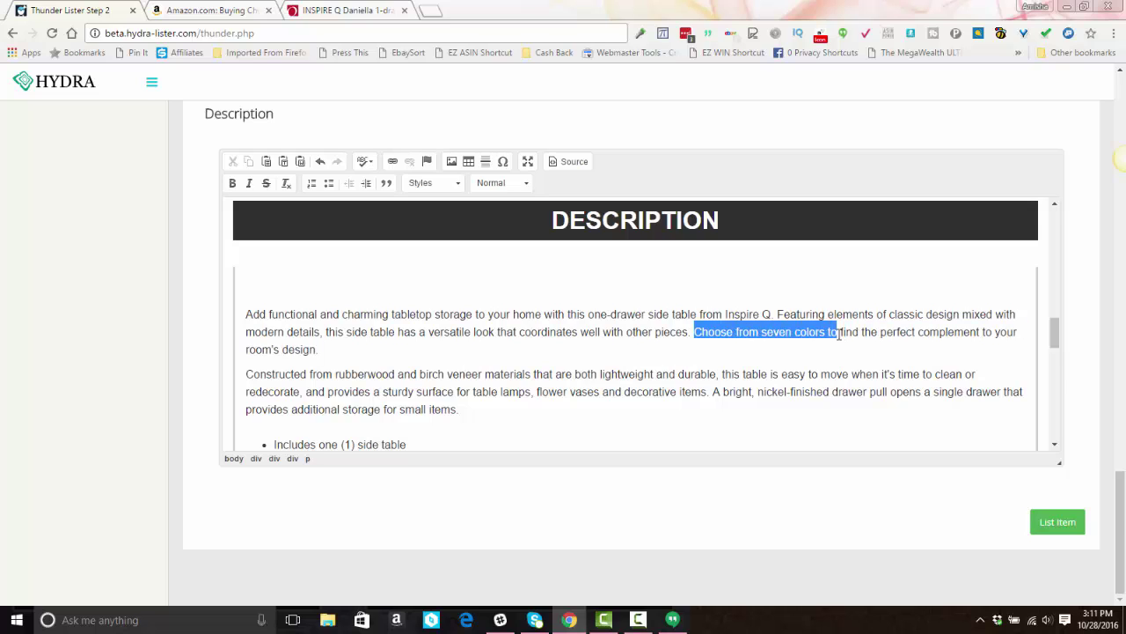
pyautogui.write('The Espr')
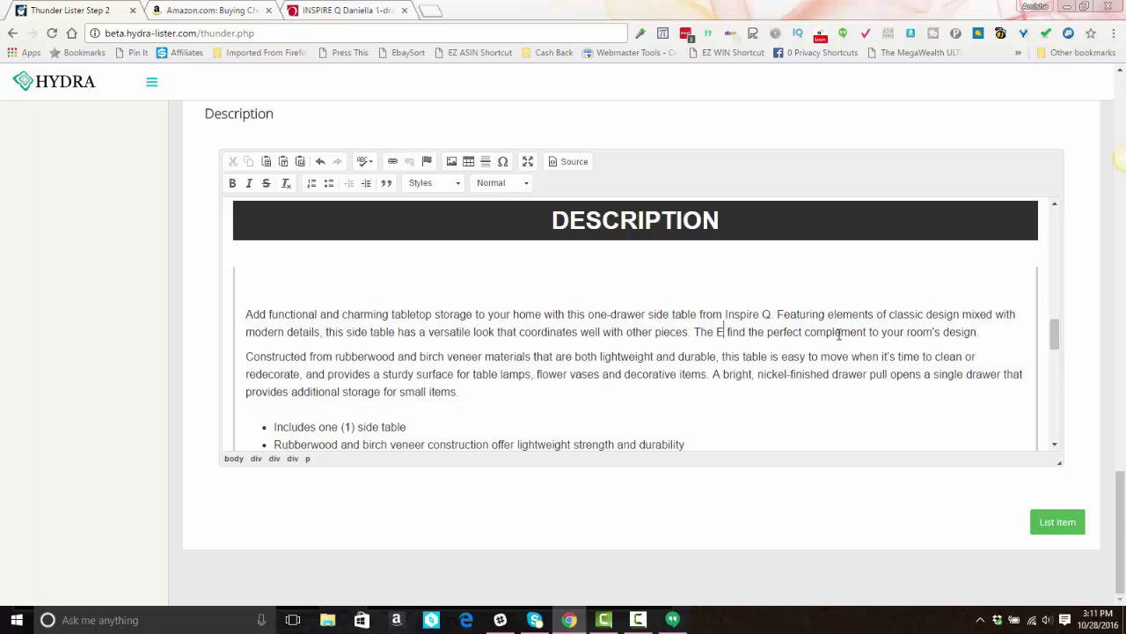
pyautogui.write('esso Brown Co')
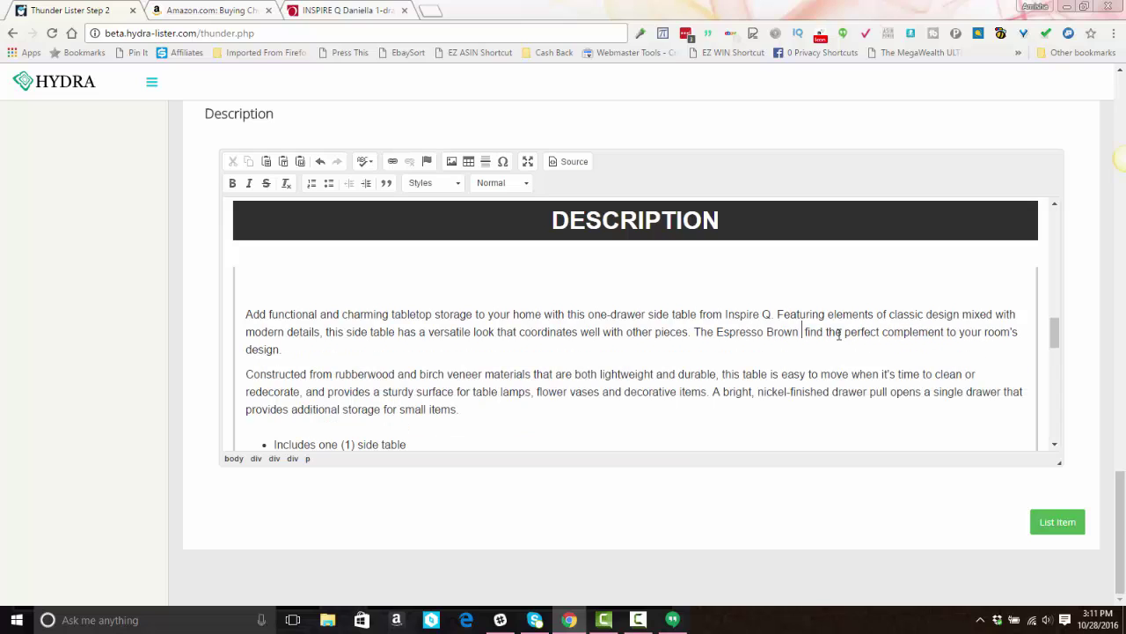
pyautogui.write('lor')
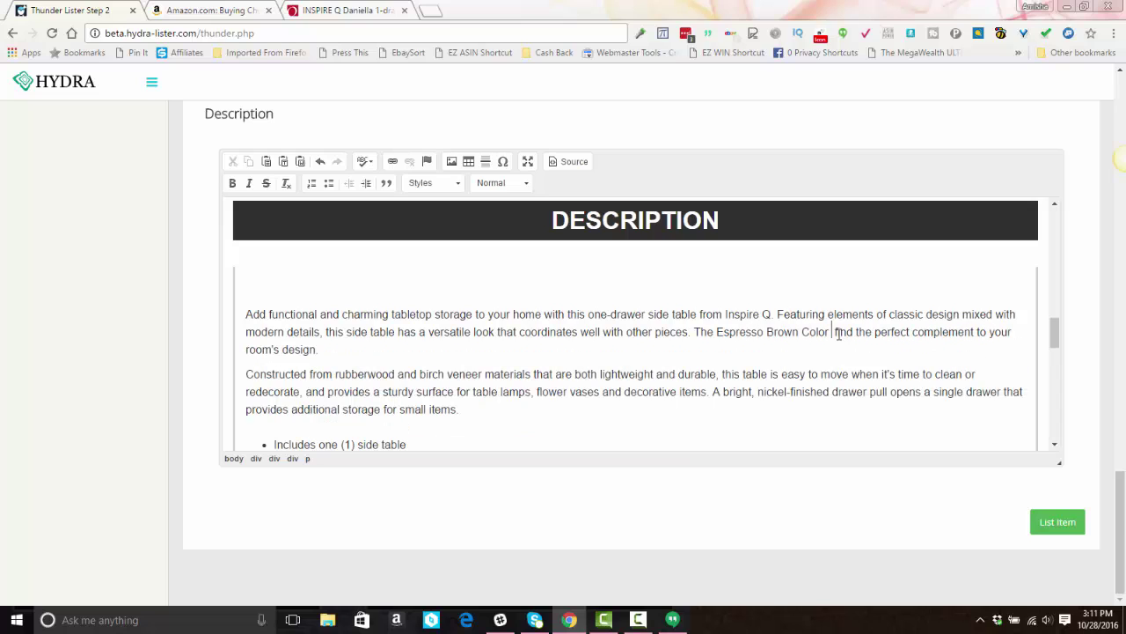
pyautogui.write(' will be')
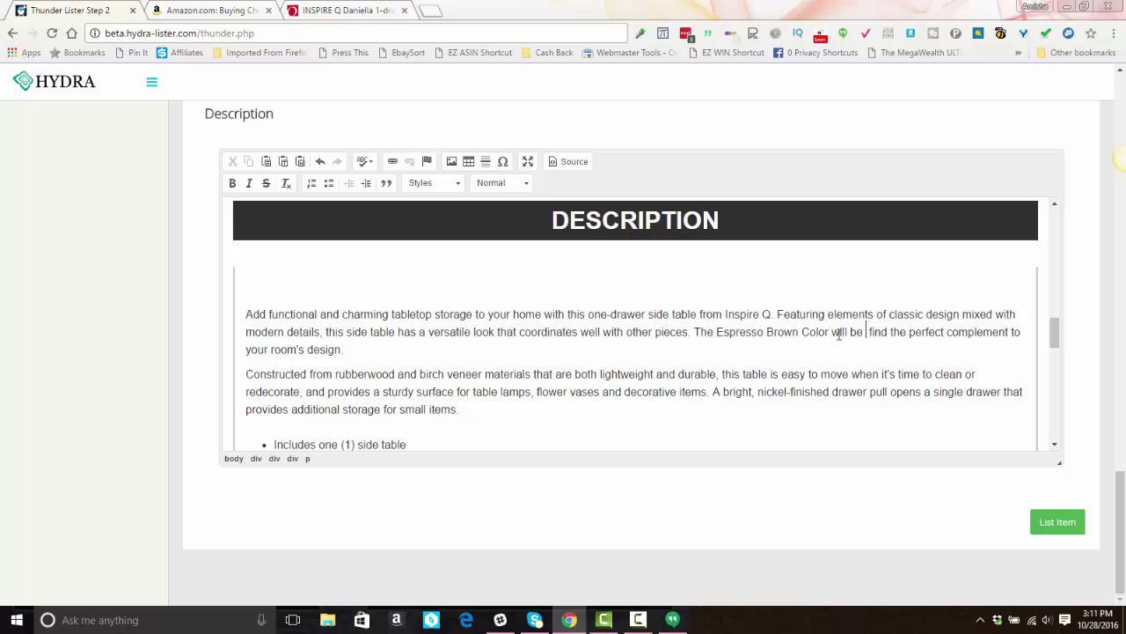
pyautogui.press('Delete')
pyautogui.hotkey('shift', 'Right')
pyautogui.hotkey('shift', 'Right')
pyautogui.hotkey('shift', 'Right')
pyautogui.hotkey('shift', 'Right')
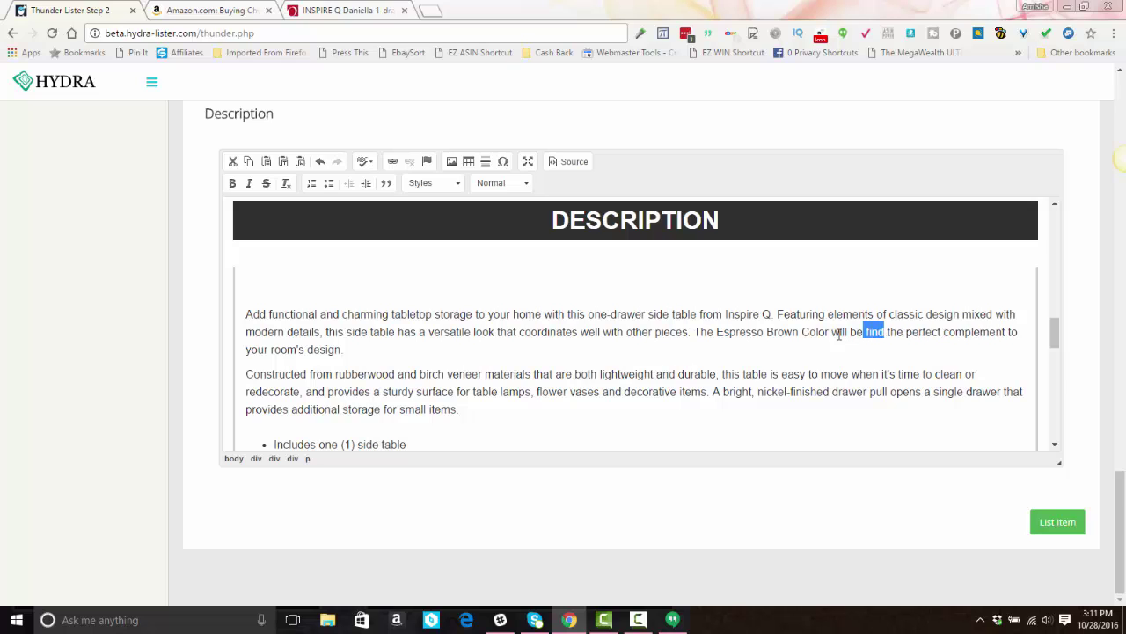
pyautogui.press('Delete')
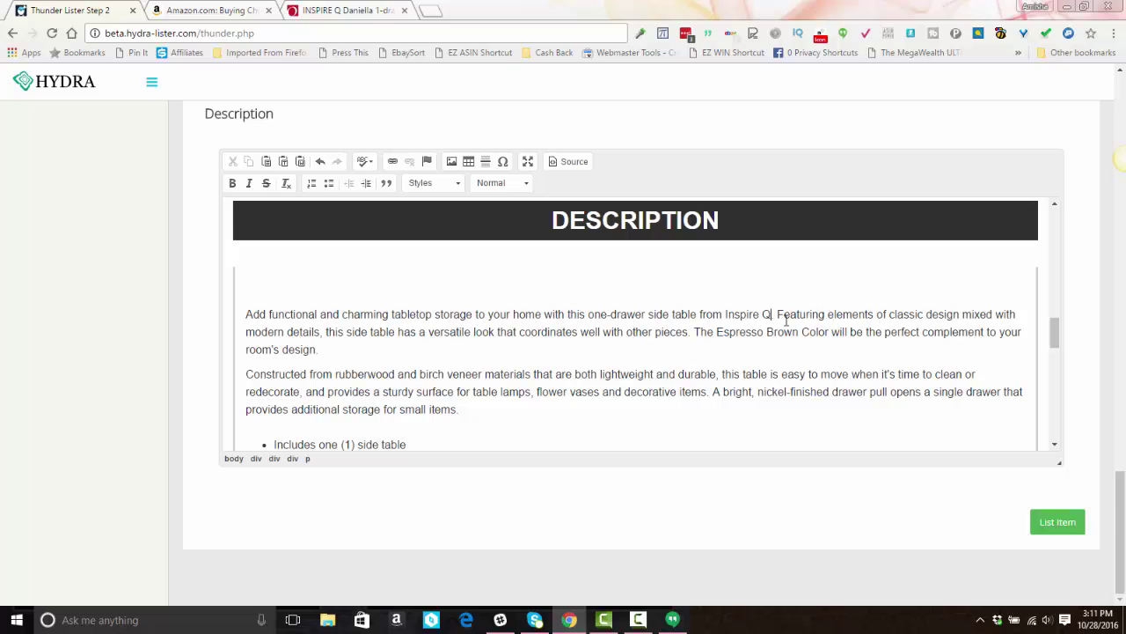
# Remove the brand mention "from Inspire Q" from the first sentence of the description
pyautogui.press('BackSpace')
pyautogui.press('BackSpace')
pyautogui.press('BackSpace')
pyautogui.press('BackSpace')
pyautogui.press('BackSpace')
pyautogui.press('BackSpace')
pyautogui.press('BackSpace')
pyautogui.press('BackSpace')
pyautogui.press('BackSpace')
pyautogui.press('BackSpace')
pyautogui.press('BackSpace')
pyautogui.press('BackSpace')
pyautogui.press('BackSpace')
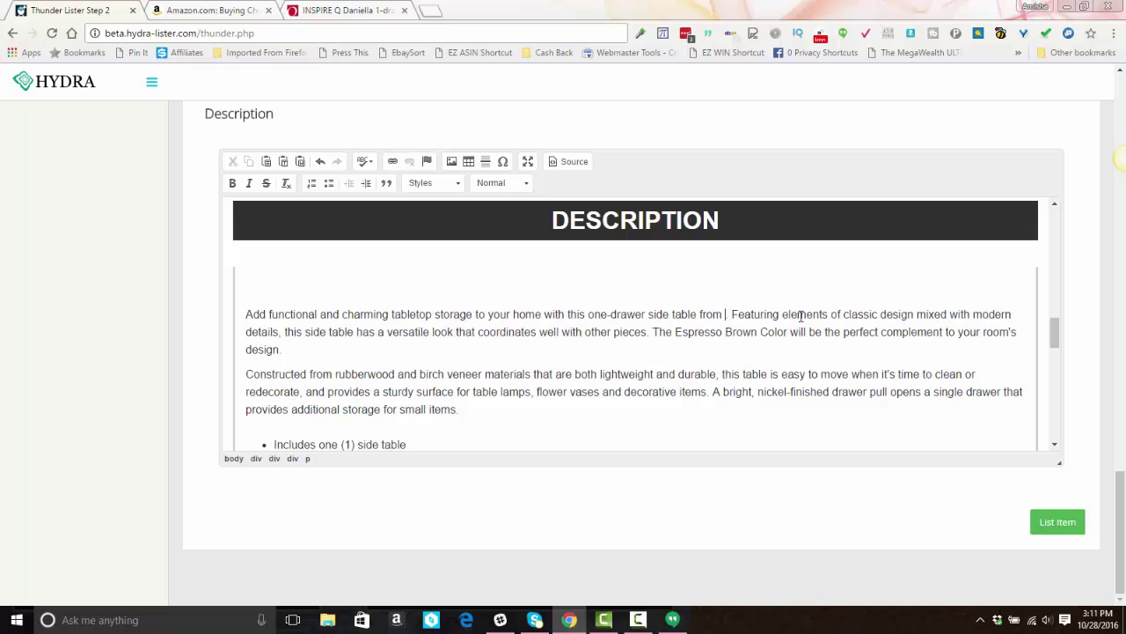
pyautogui.press('BackSpace')
pyautogui.press('BackSpace')
pyautogui.press('BackSpace')
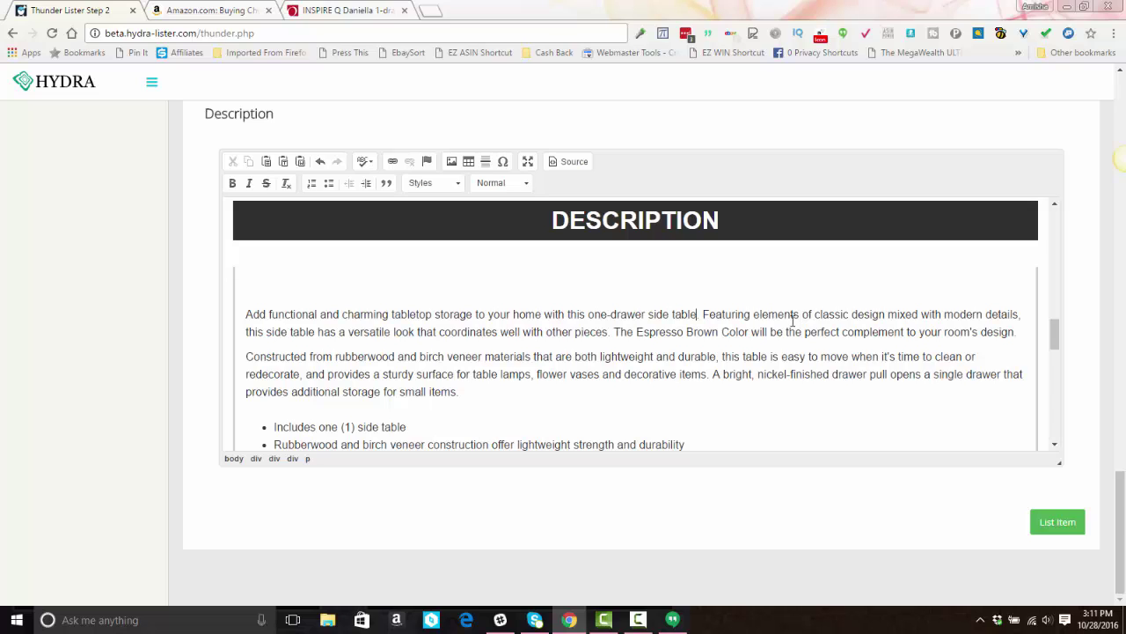
# Add a bullet reading "Color: Espresso (Brown)" after the bright nickel finish pulls bullet in the description
pyautogui.scroll(-1, 637, 361)
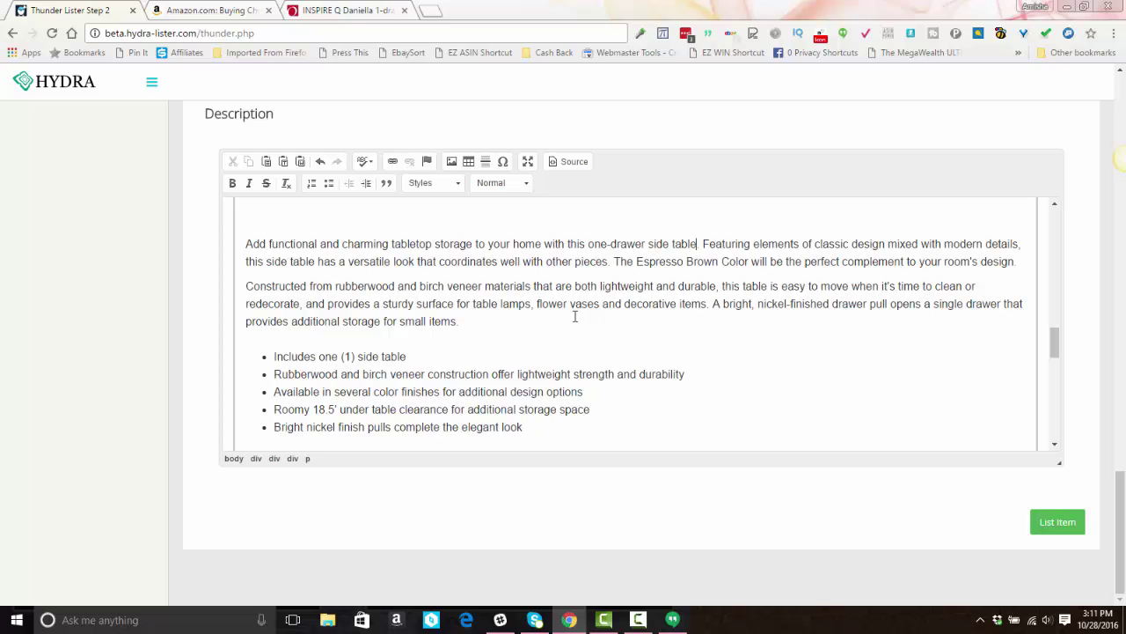
pyautogui.scroll(-1, 575, 316)
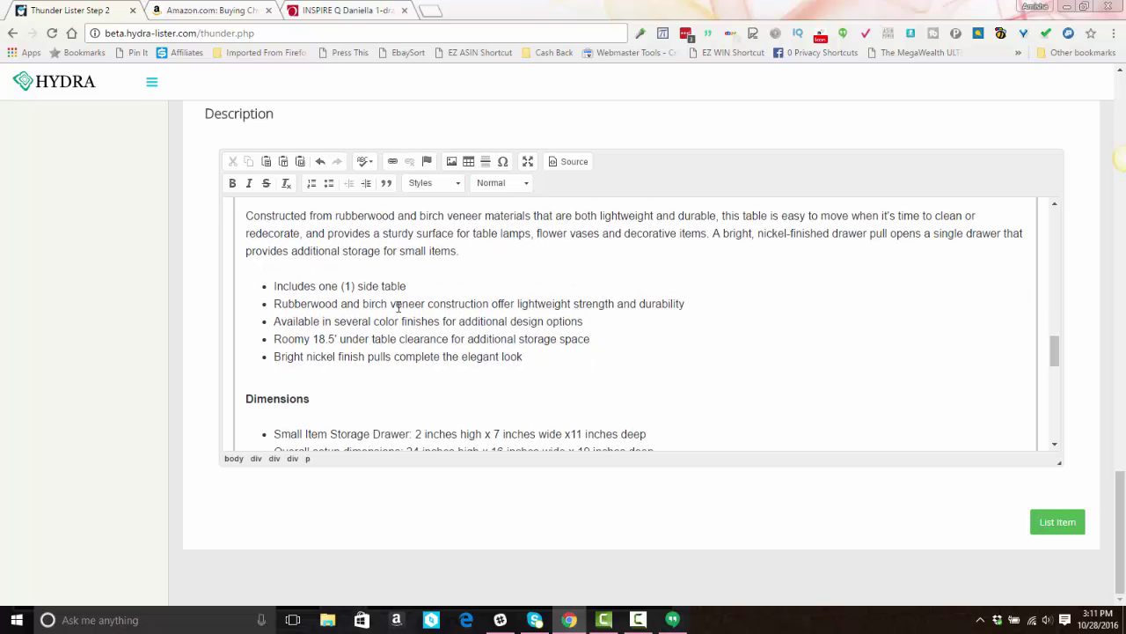
pyautogui.click(532, 356)
pyautogui.press('Return')
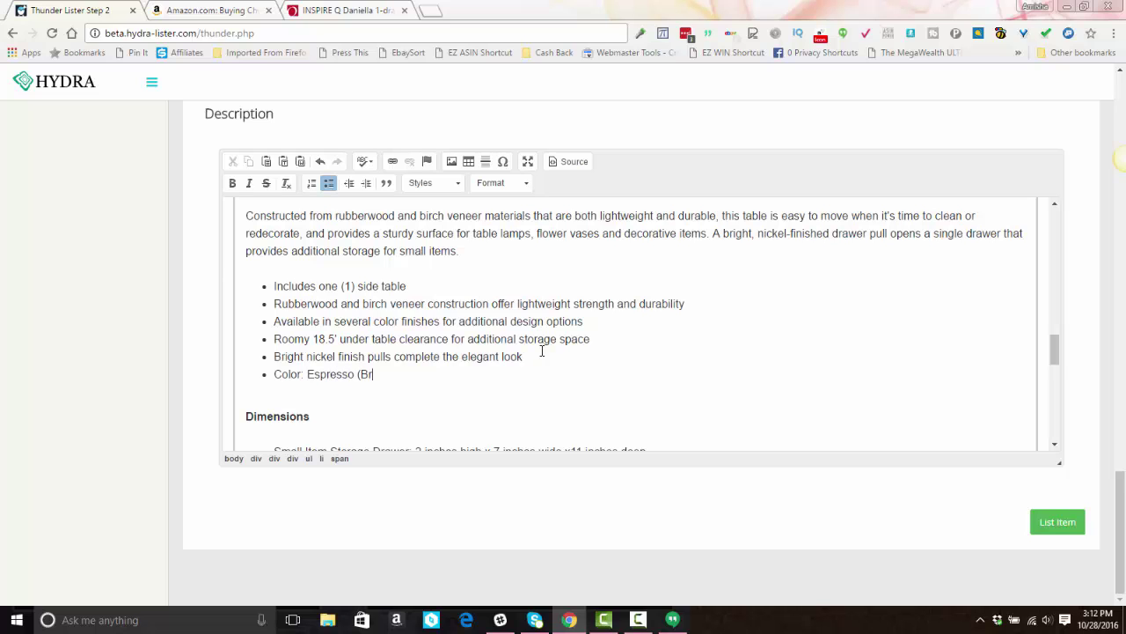
# Look over the rest of the description and submit the espresso side table for listing
pyautogui.scroll(-3, 541, 343)
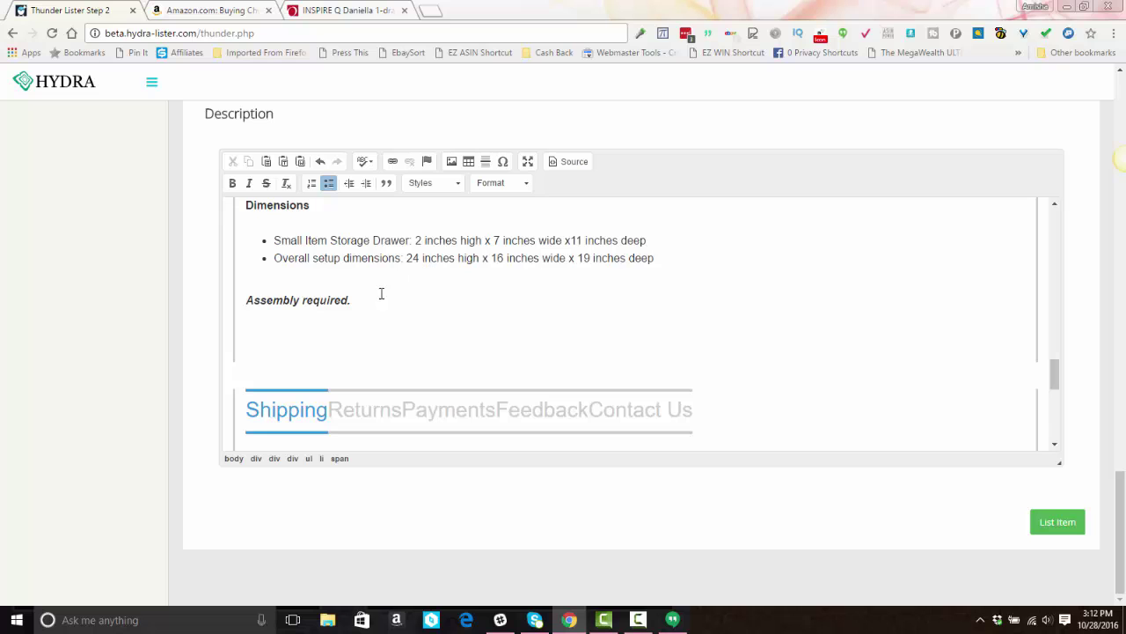
pyautogui.scroll(-10, 381, 293)
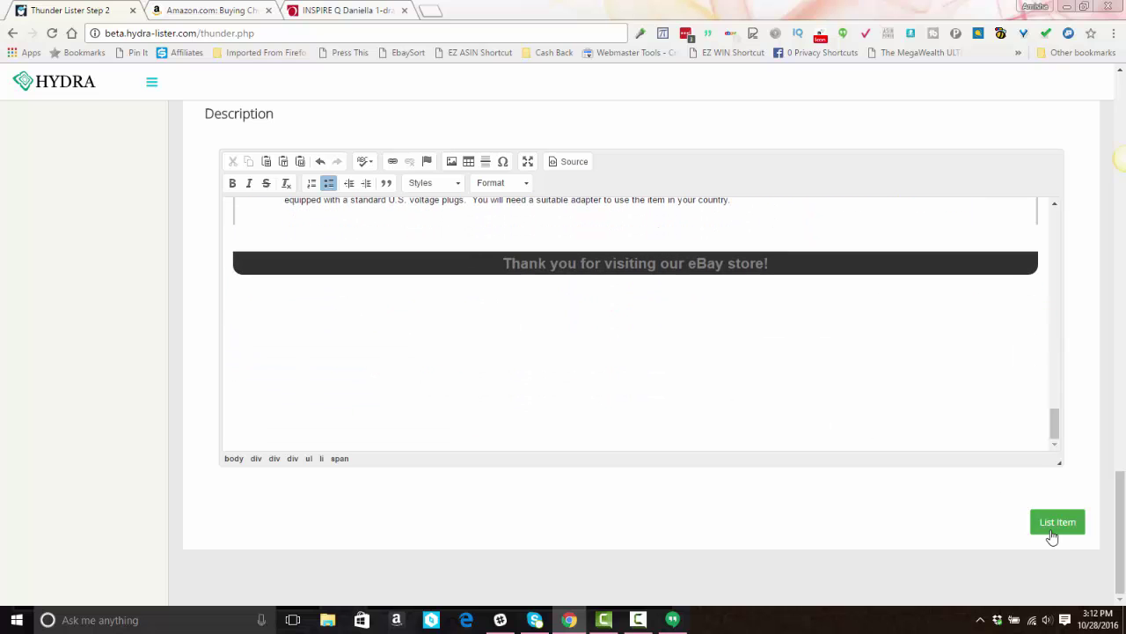
pyautogui.click(1051, 532)
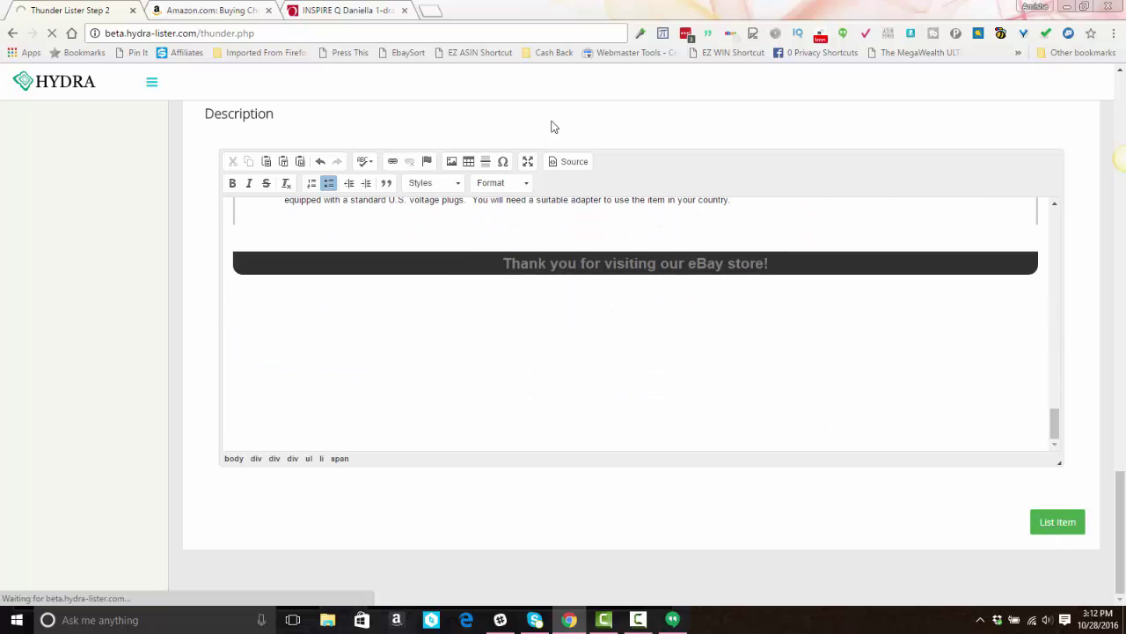
# Switch to the Overstock product page, choose the Red - $74.99 option and copy the page's URL
pyautogui.click(372, 13)
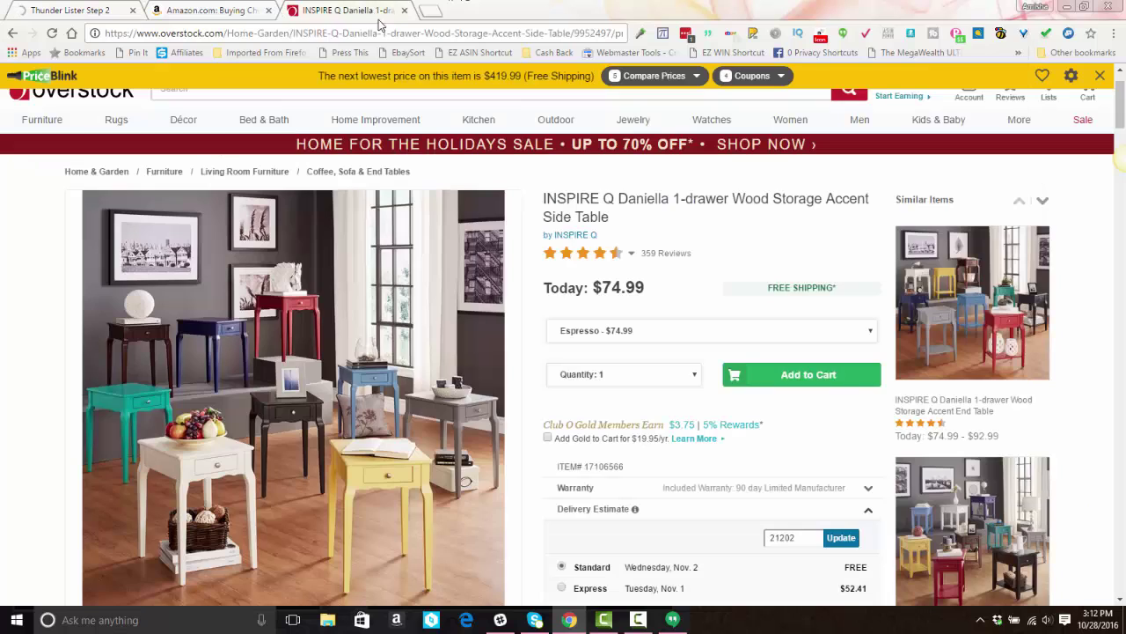
pyautogui.click(635, 334)
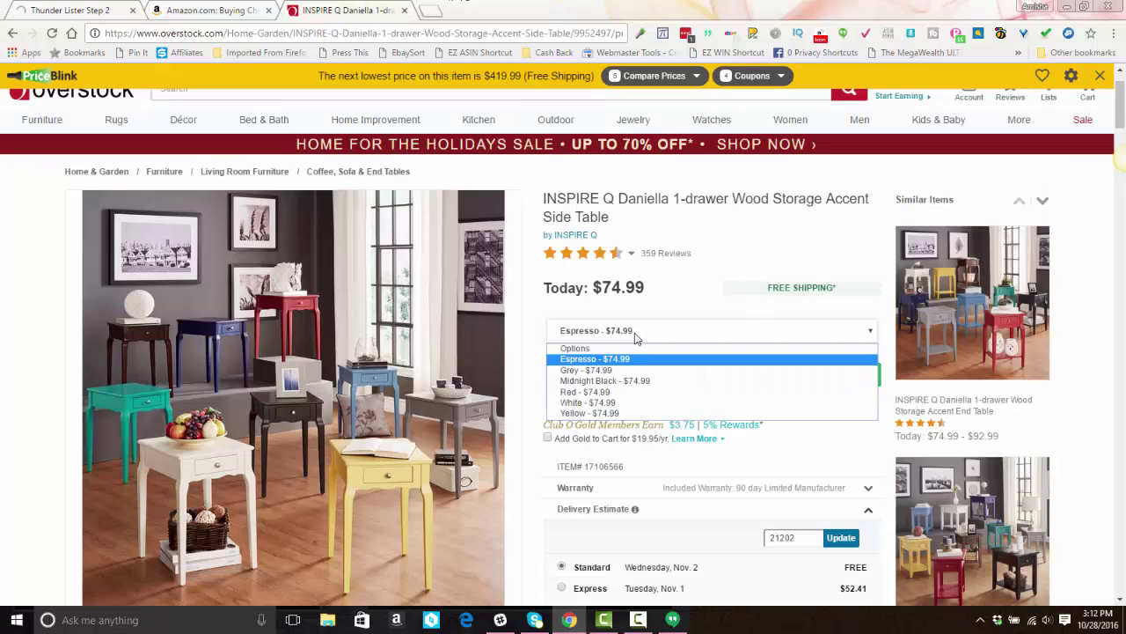
pyautogui.click(618, 392)
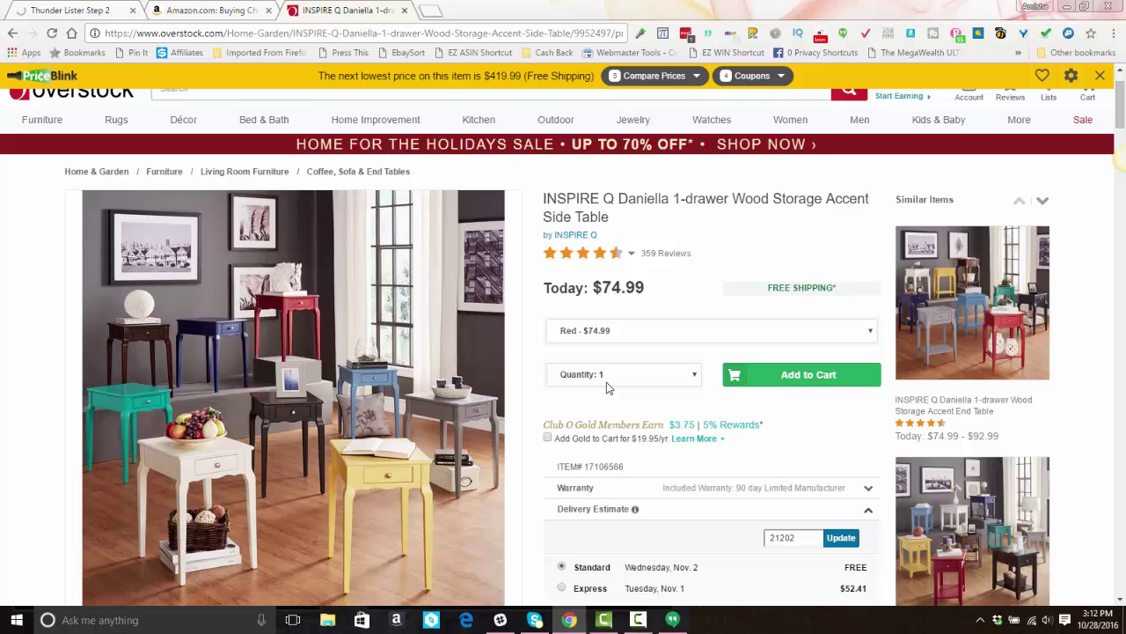
pyautogui.scroll(-2, 607, 381)
pyautogui.scroll(1, 606, 381)
pyautogui.click(339, 34)
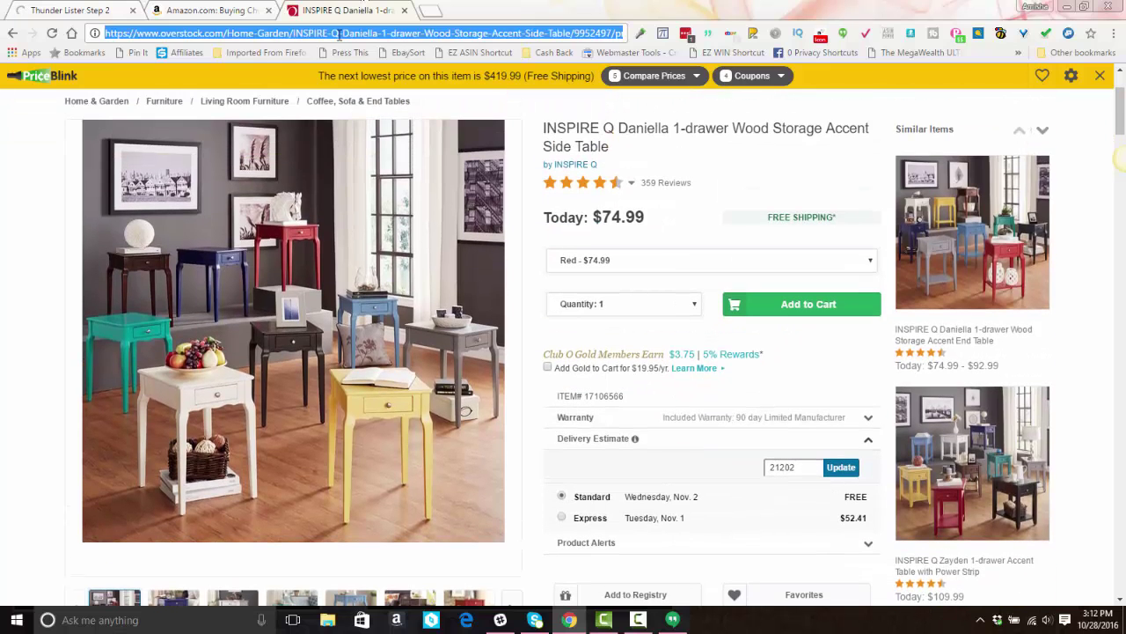
pyautogui.rightClick(339, 34)
pyautogui.click(377, 79)
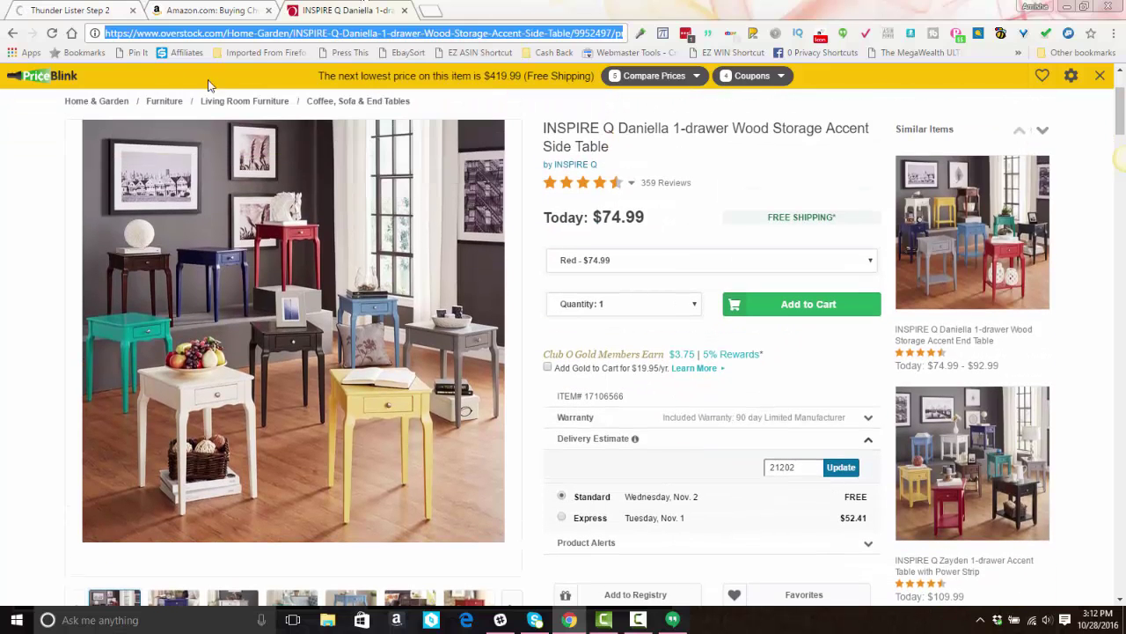
# Return to Hydra, start a new Thunder Lister entry and paste the copied Overstock URL into it
pyautogui.click(70, 10)
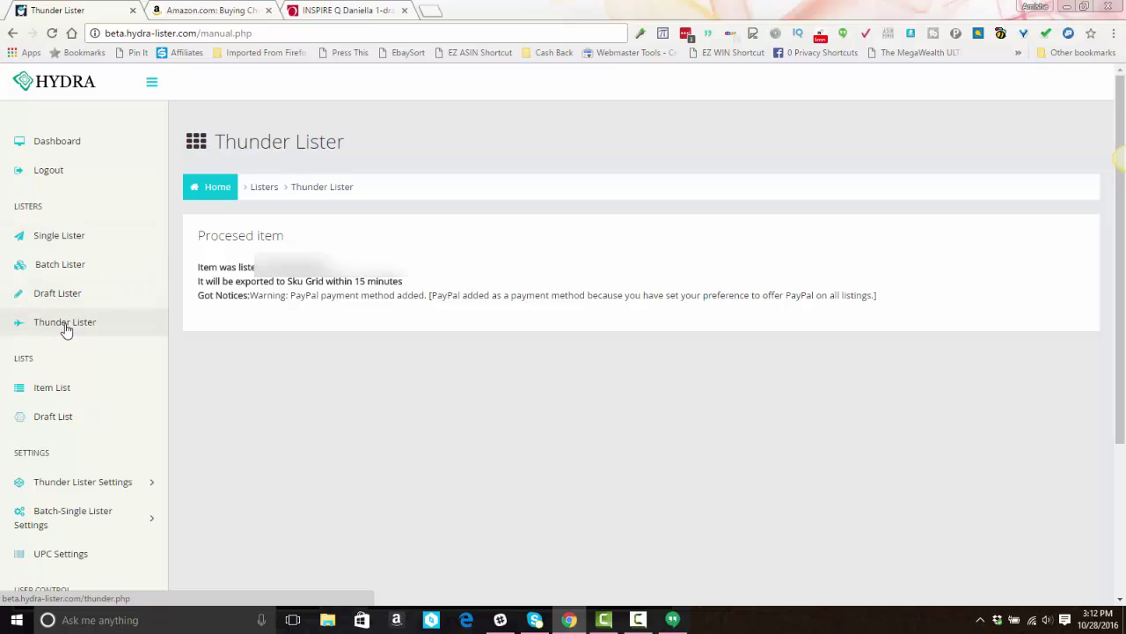
pyautogui.click(66, 325)
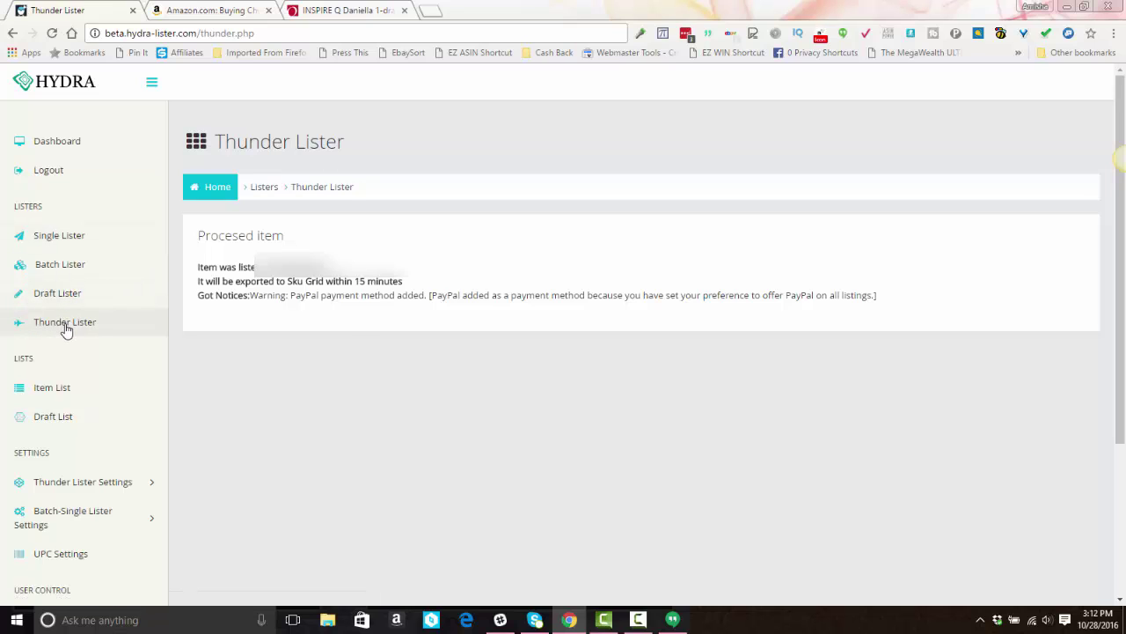
pyautogui.click(254, 273)
pyautogui.rightClick(251, 269)
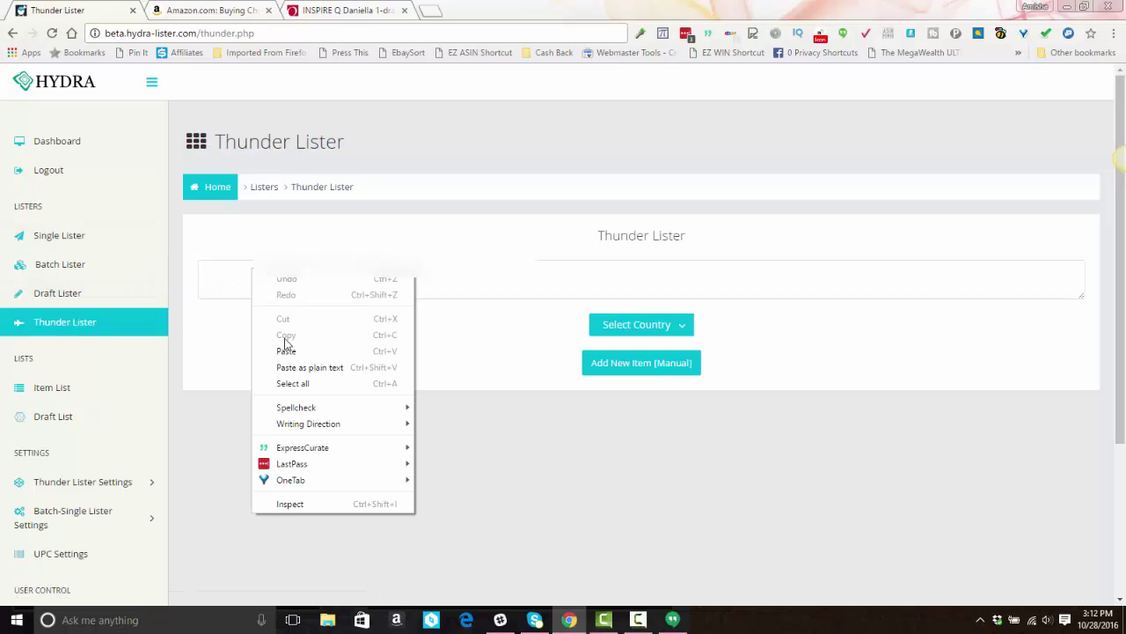
pyautogui.click(285, 350)
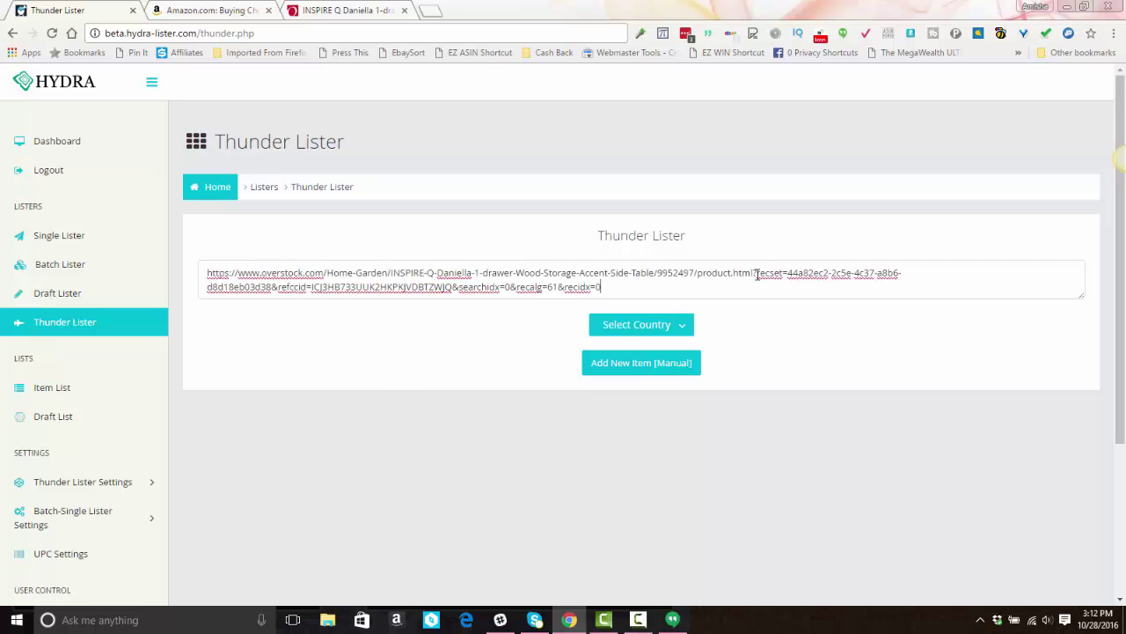
# Trim the query string from the pasted Overstock URL so that it ends at product.html
pyautogui.moveTo(753, 274)
pyautogui.mouseDown()
pyautogui.moveTo(807, 292)
pyautogui.moveTo(765, 283)
pyautogui.mouseUp()
pyautogui.click(823, 283)
pyautogui.click(824, 285)
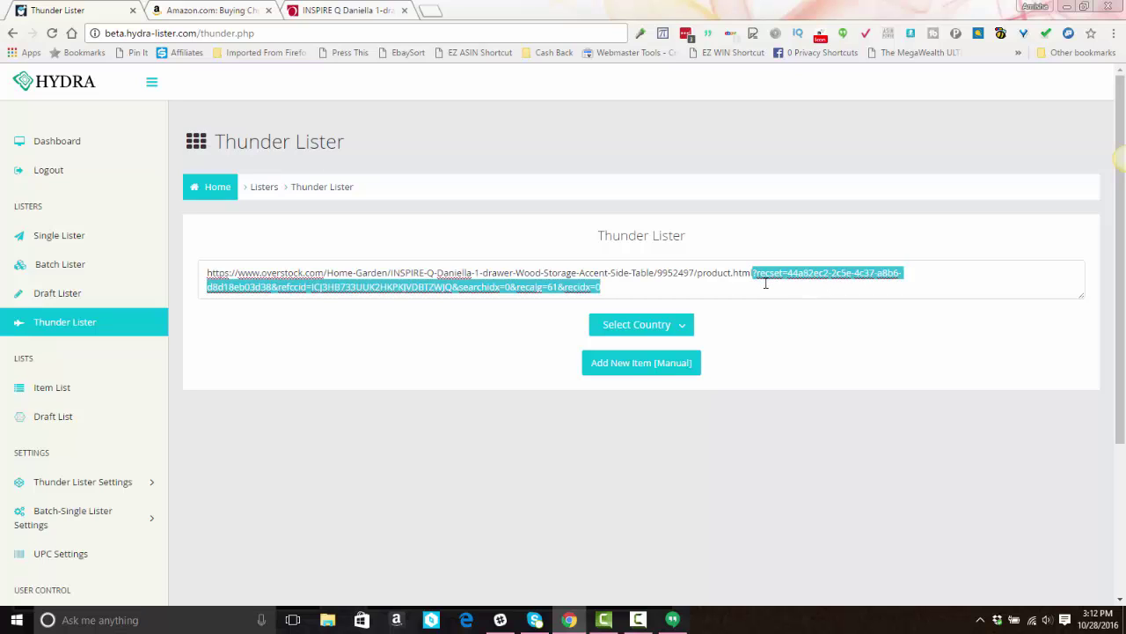
pyautogui.press('BackSpace')
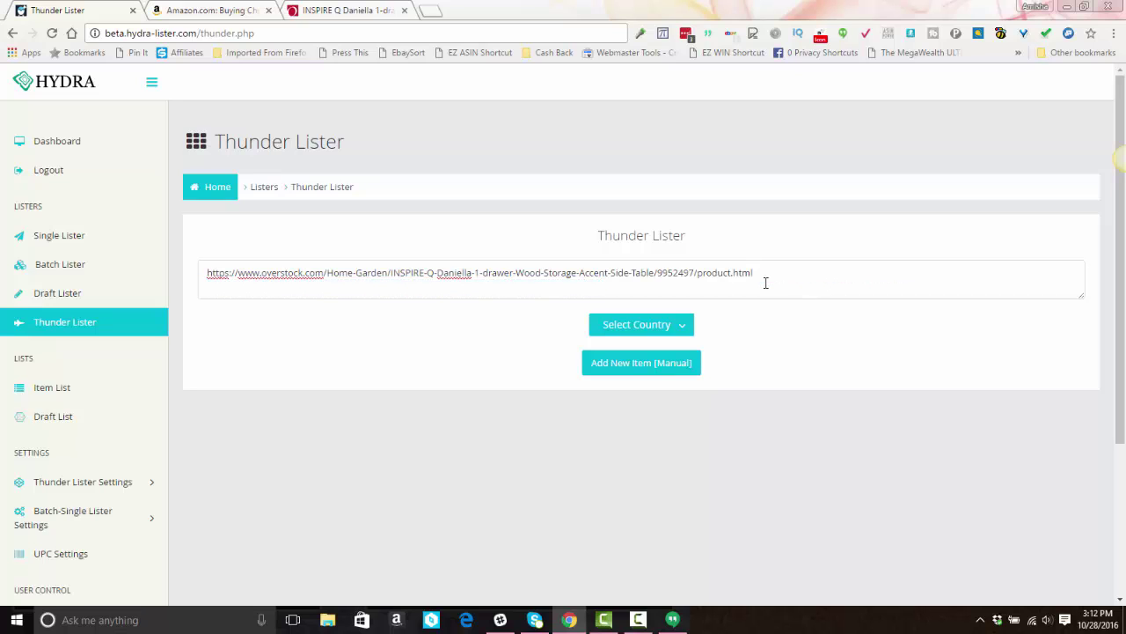
# Set the country to US and add the Overstock table as a new manual item
pyautogui.click(656, 324)
pyautogui.click(626, 352)
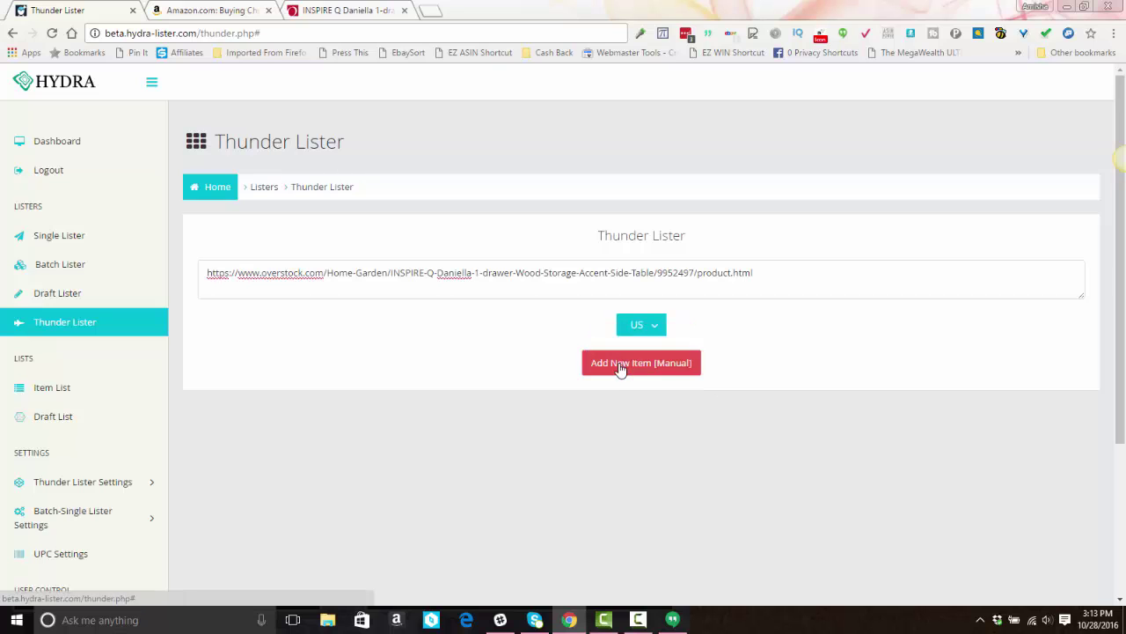
pyautogui.click(620, 368)
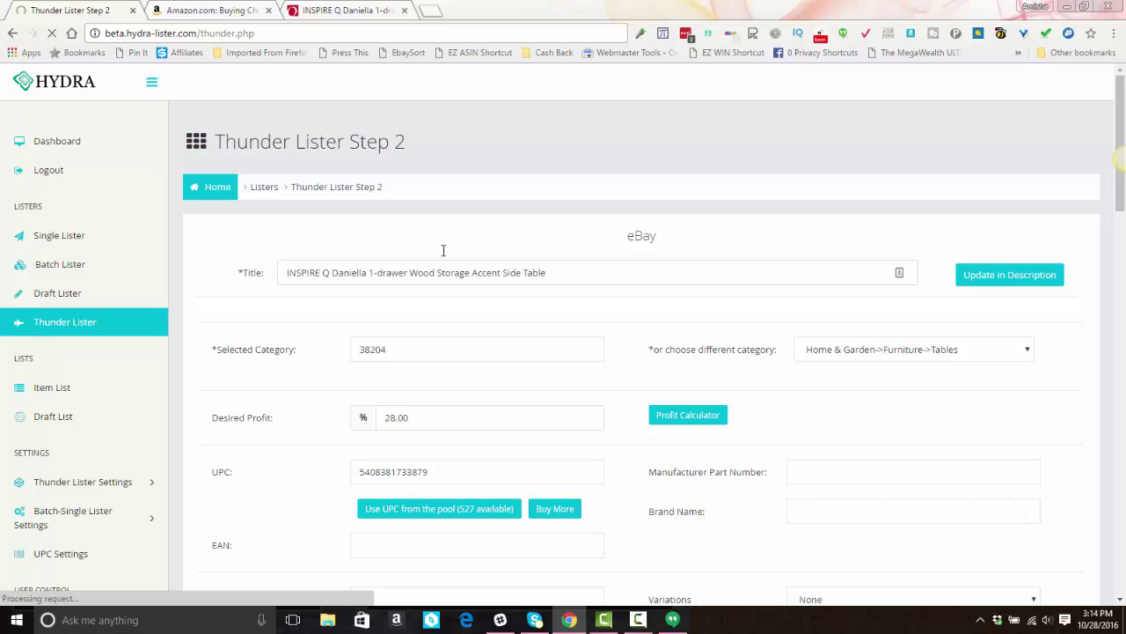
# Replace the INSPIRE Q Daniella wording in the eBay title so it reads "Red 1 Drawer Wood Storage Accent Side Table"
pyautogui.click(329, 274)
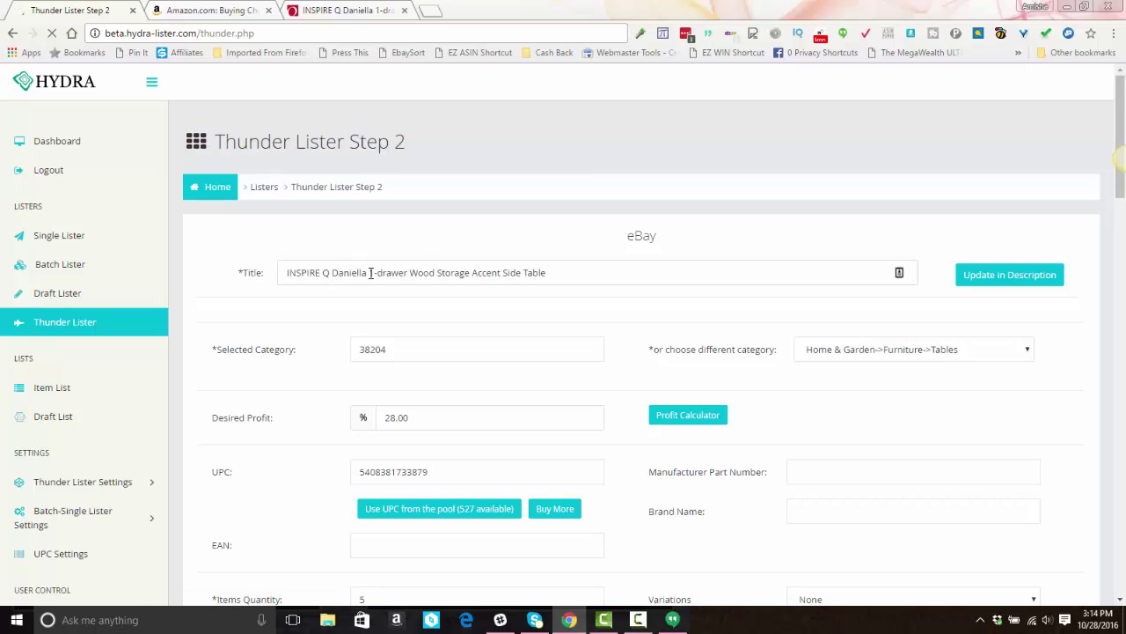
pyautogui.moveTo(370, 272); pyautogui.dragTo(302, 275)
pyautogui.doubleClick(305, 275)
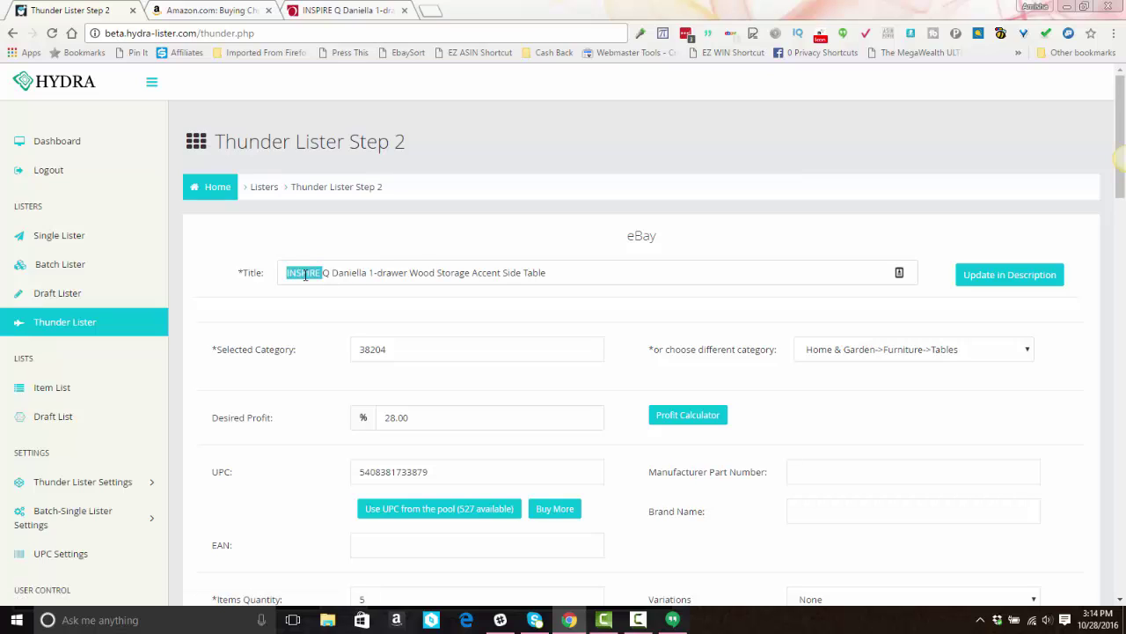
pyautogui.click(371, 273)
pyautogui.press('Left')
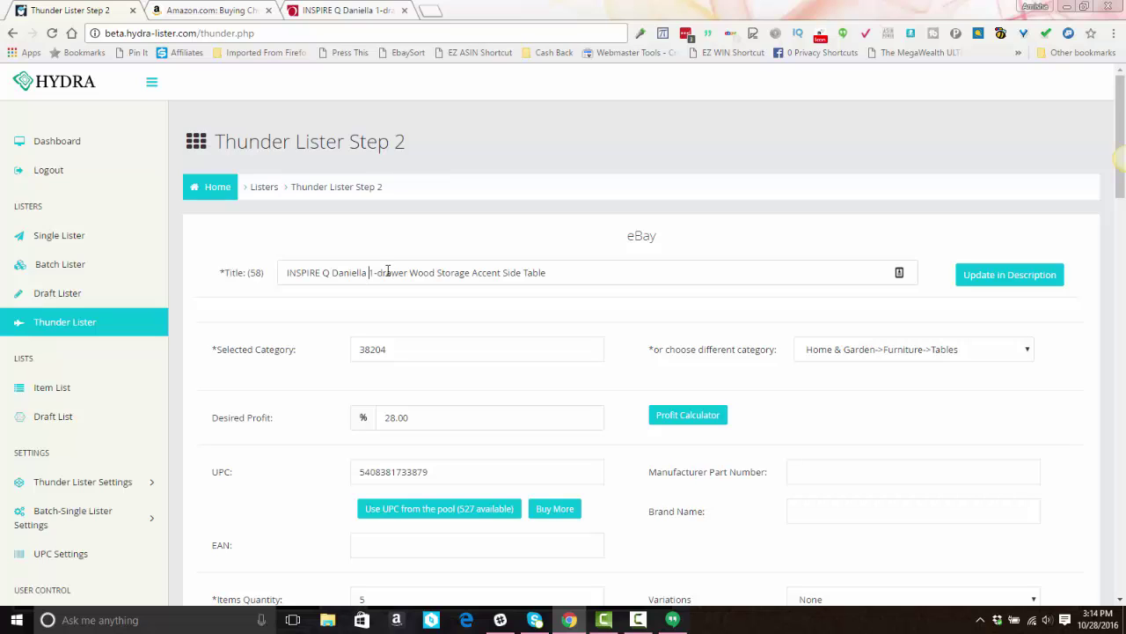
pyautogui.hotkey('shift', 'Home')
pyautogui.press('BackSpace')
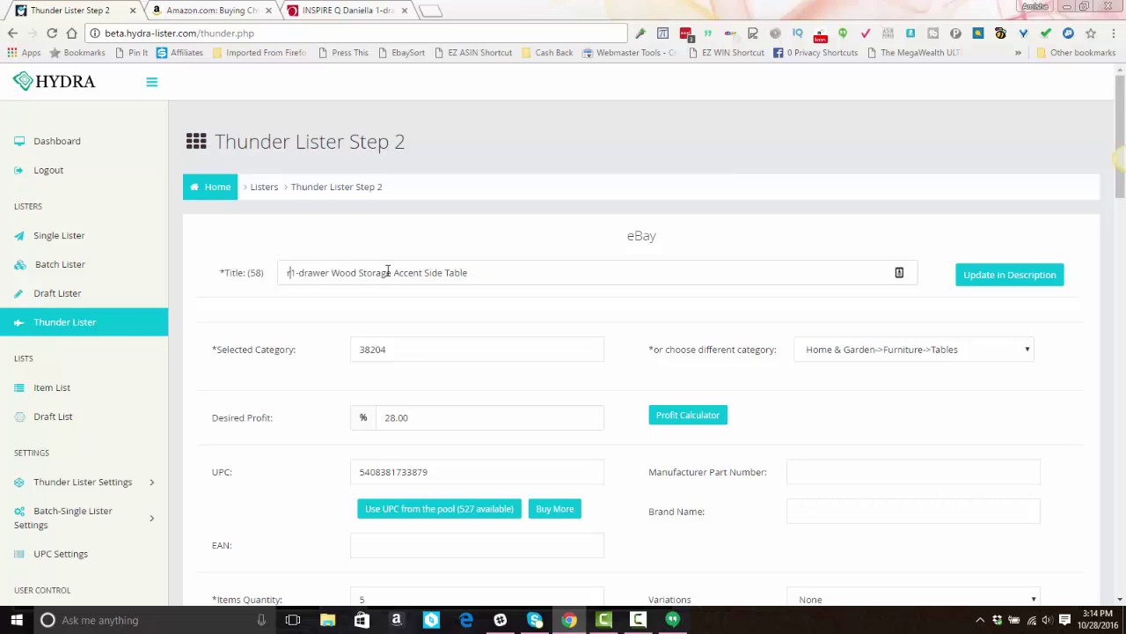
pyautogui.write('Red')
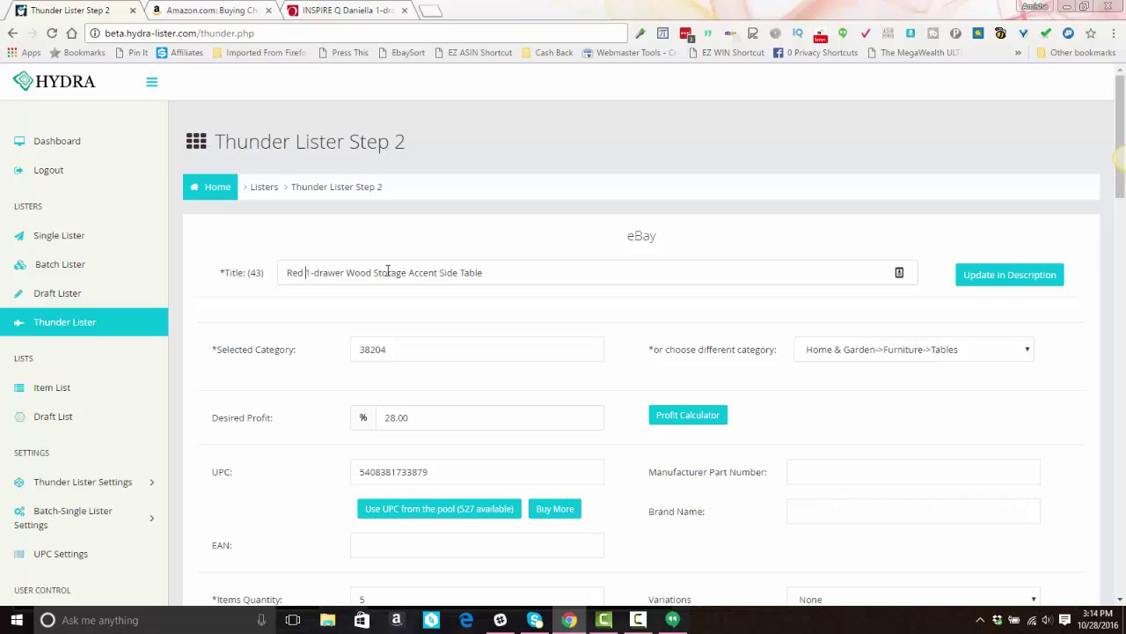
pyautogui.press('Delete')
pyautogui.press('Delete')
pyautogui.write('D')
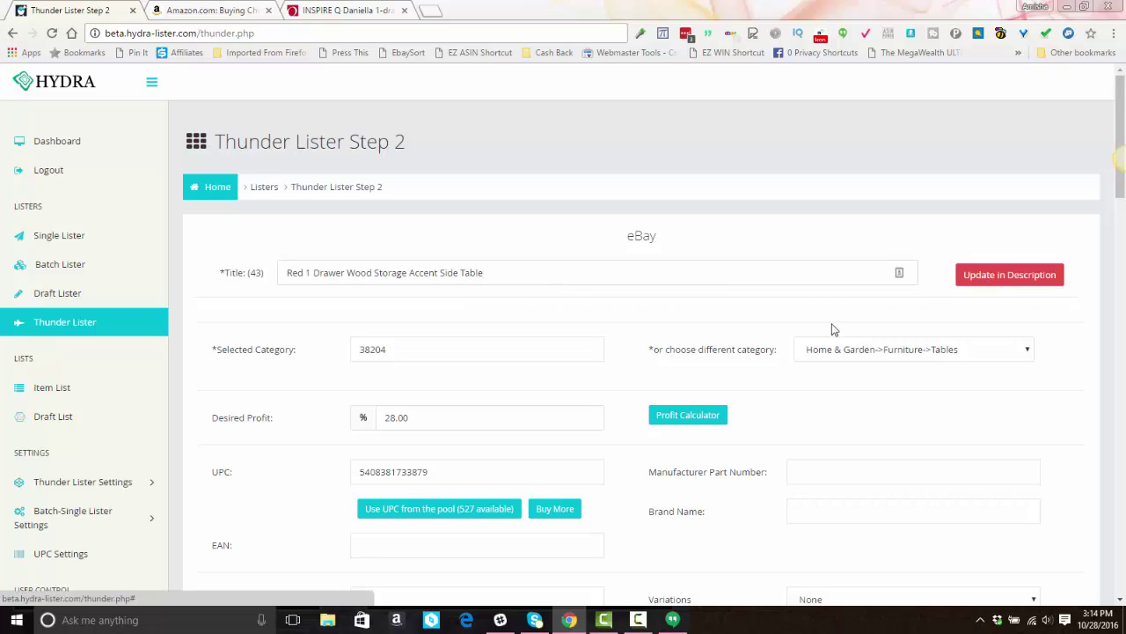
# Set the listing's variation to Red
pyautogui.scroll(-2, 563, 343)
pyautogui.scroll(-3, 553, 288)
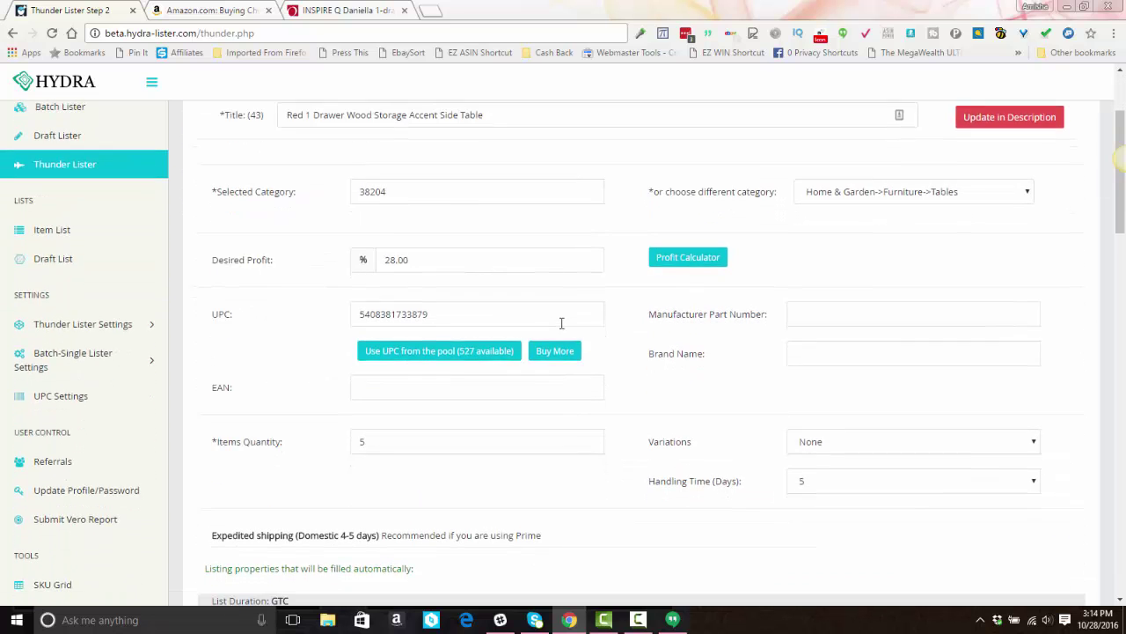
pyautogui.scroll(-1, 719, 279)
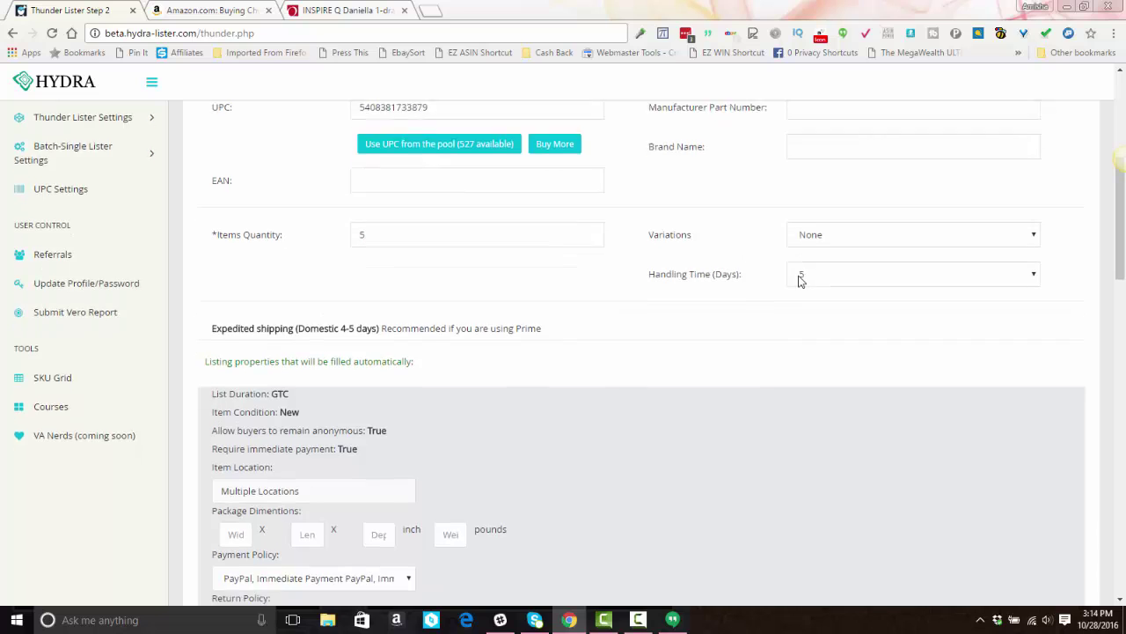
pyautogui.click(821, 181)
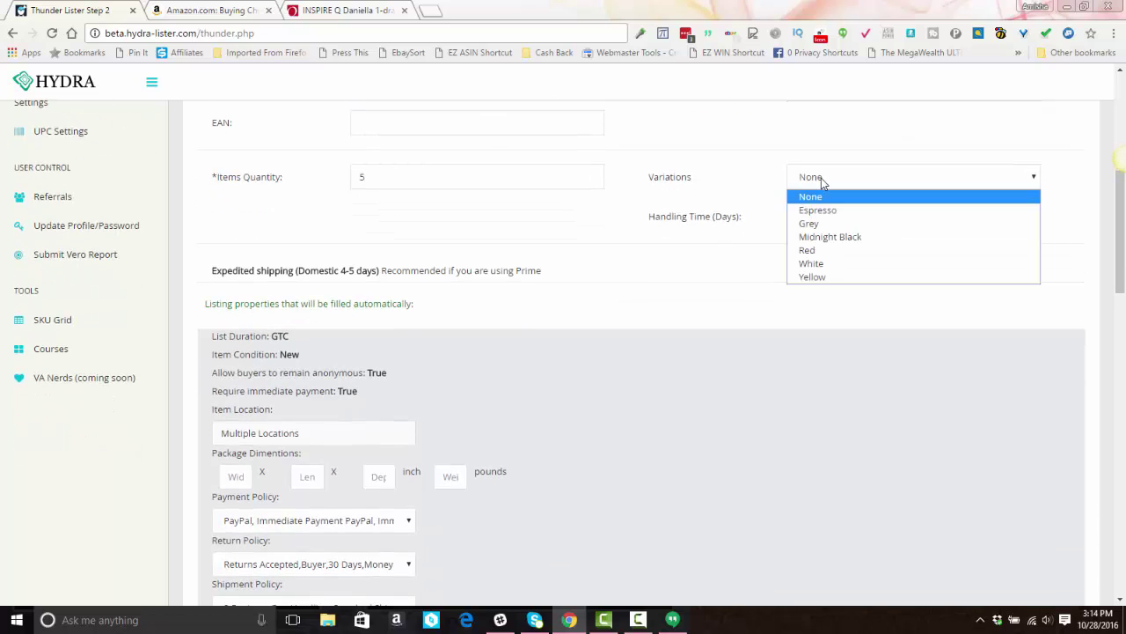
pyautogui.click(821, 254)
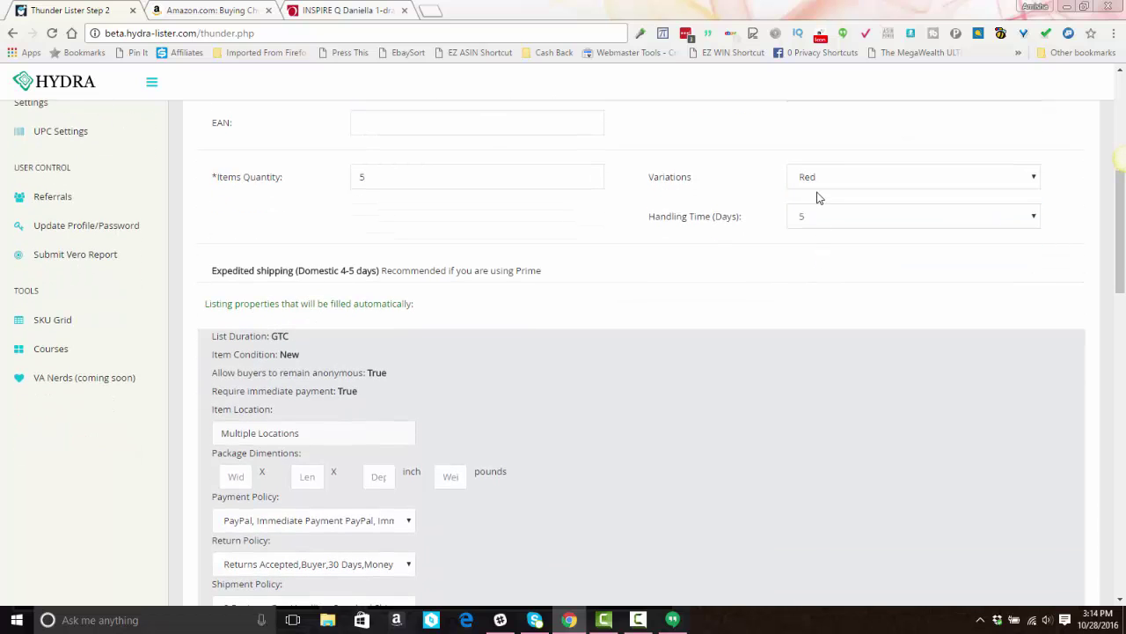
# Exclude every listing image except the photo of the full red table
pyautogui.scroll(-7, 428, 299)
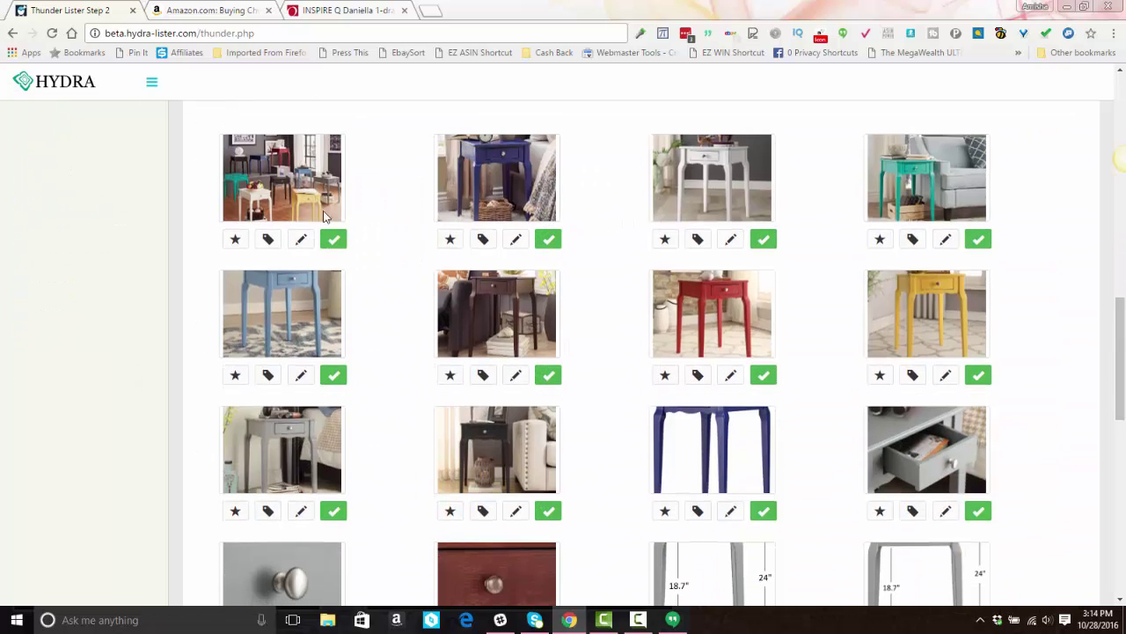
pyautogui.click(334, 241)
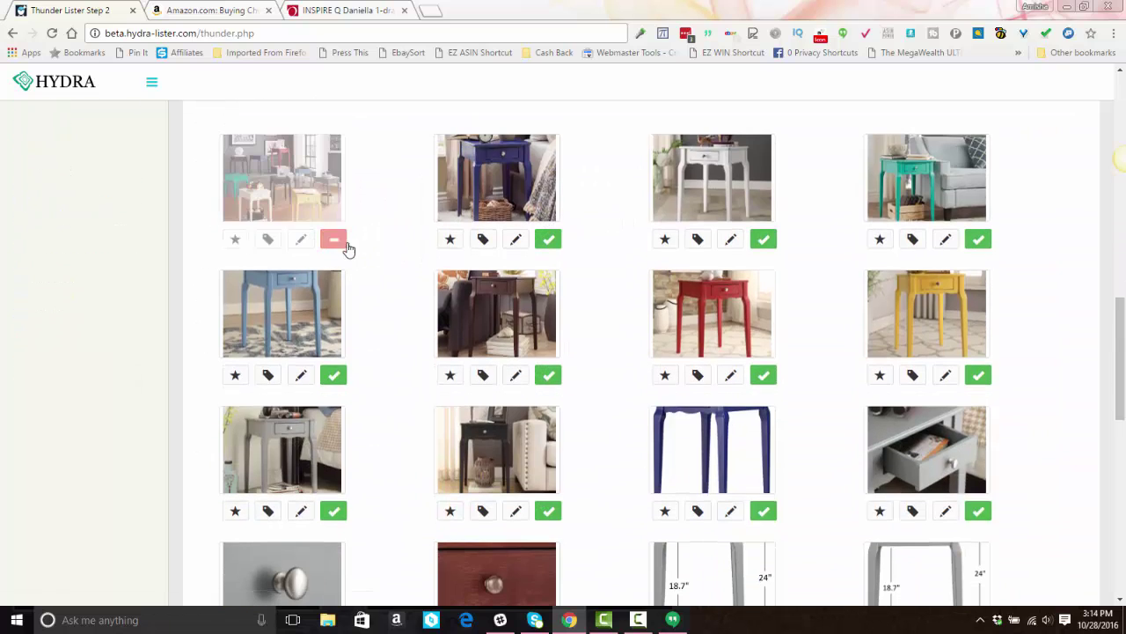
pyautogui.click(550, 241)
pyautogui.click(764, 242)
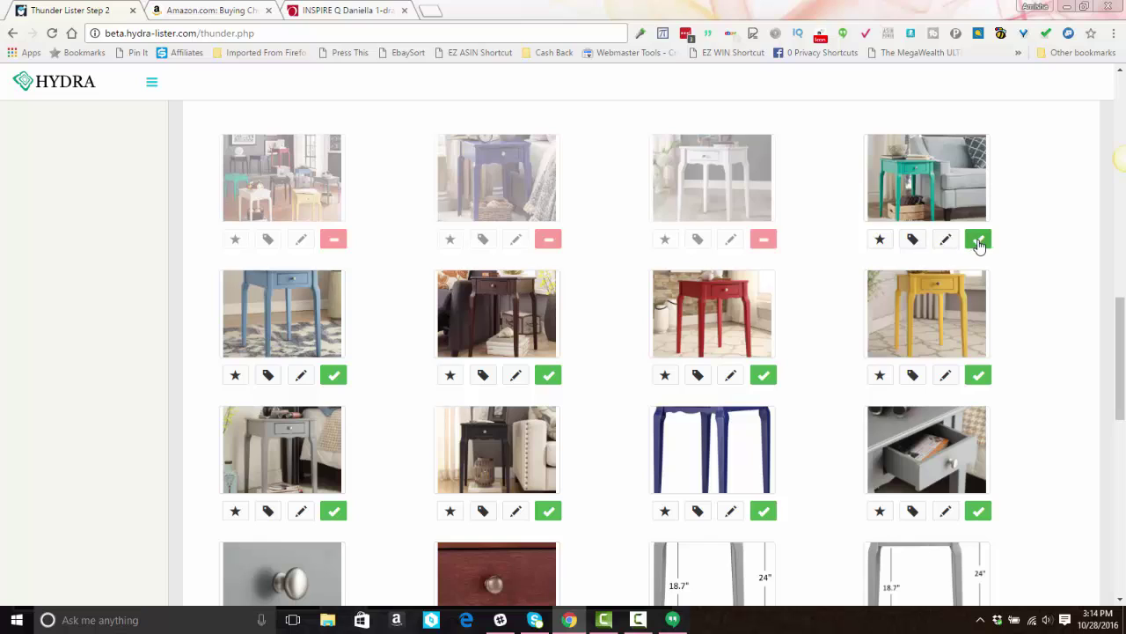
pyautogui.click(978, 242)
pyautogui.click(335, 376)
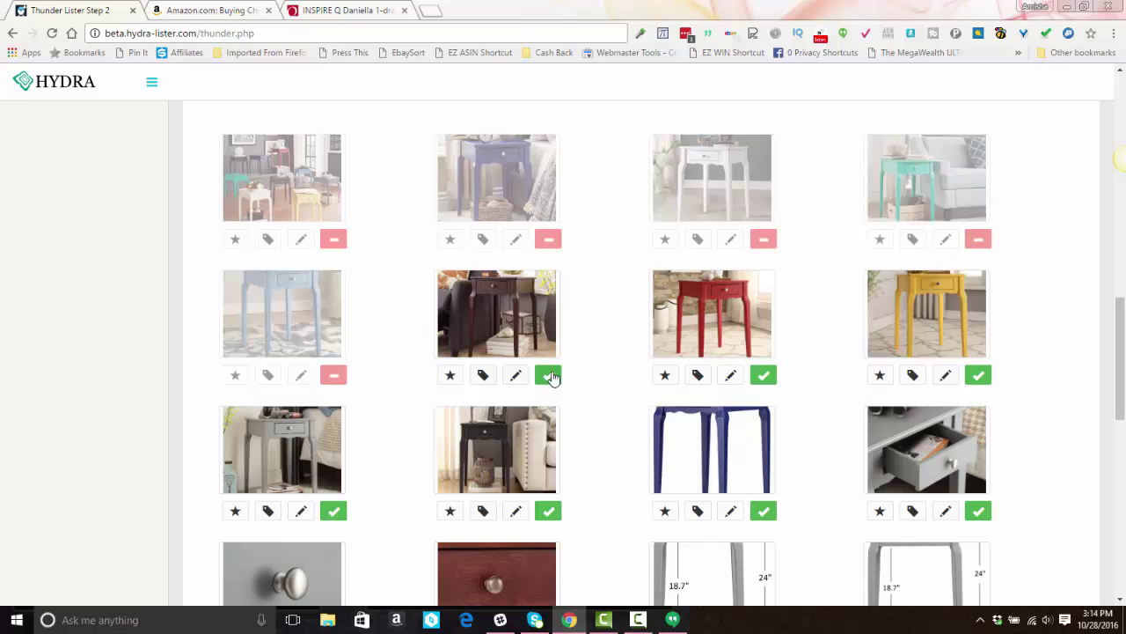
pyautogui.click(547, 377)
pyautogui.click(975, 378)
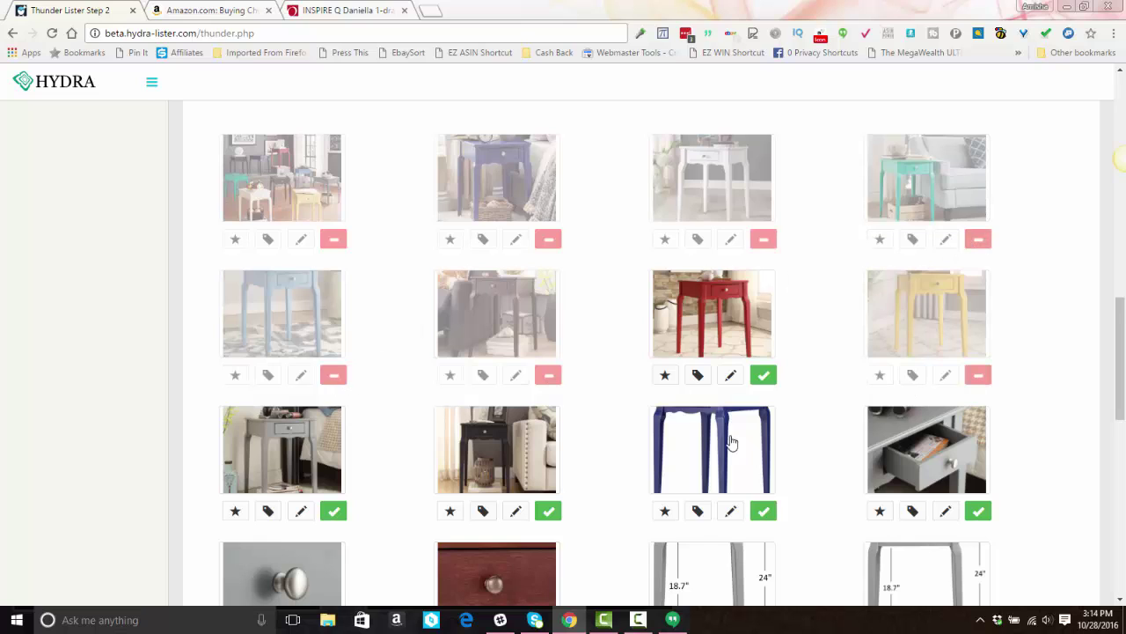
pyautogui.click(331, 513)
pyautogui.click(556, 514)
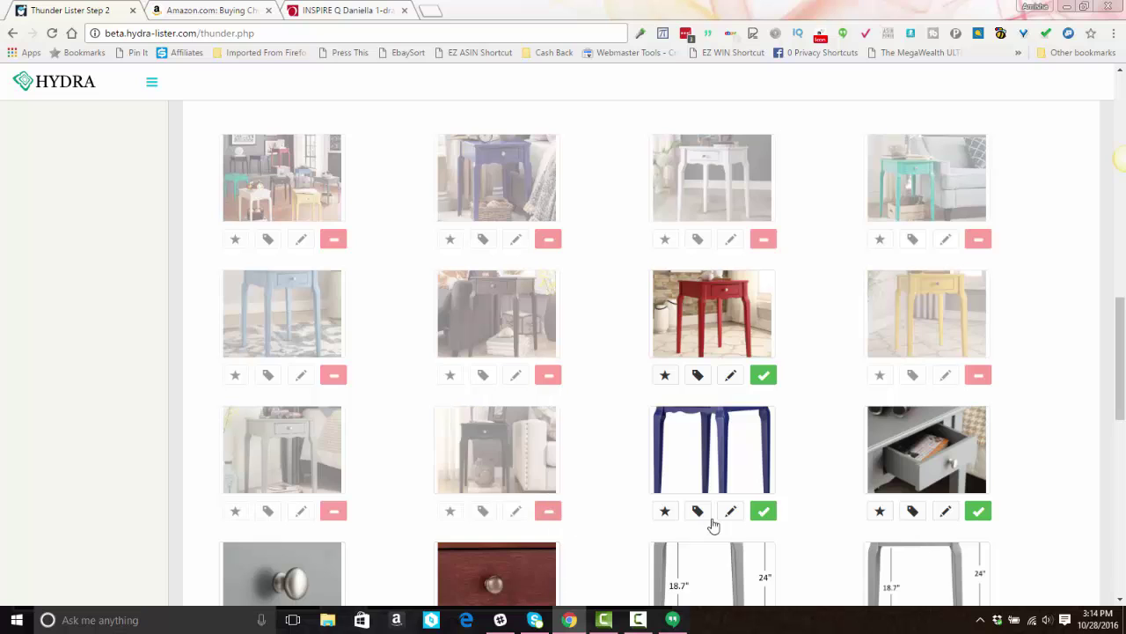
pyautogui.click(761, 512)
pyautogui.click(979, 511)
pyautogui.scroll(-3, 878, 507)
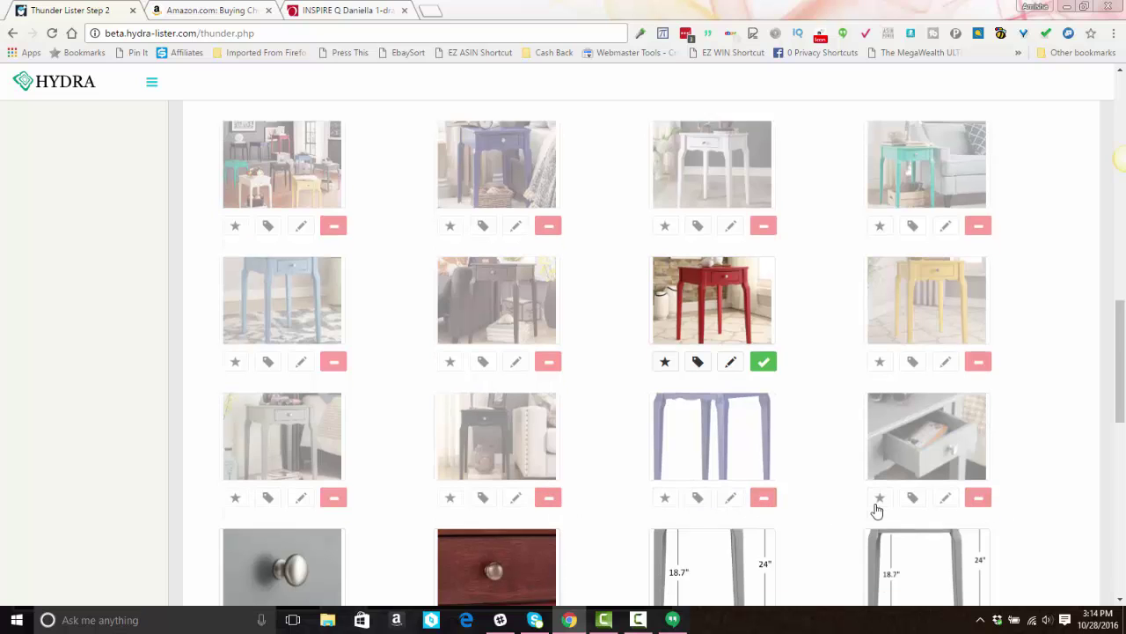
pyautogui.click(333, 435)
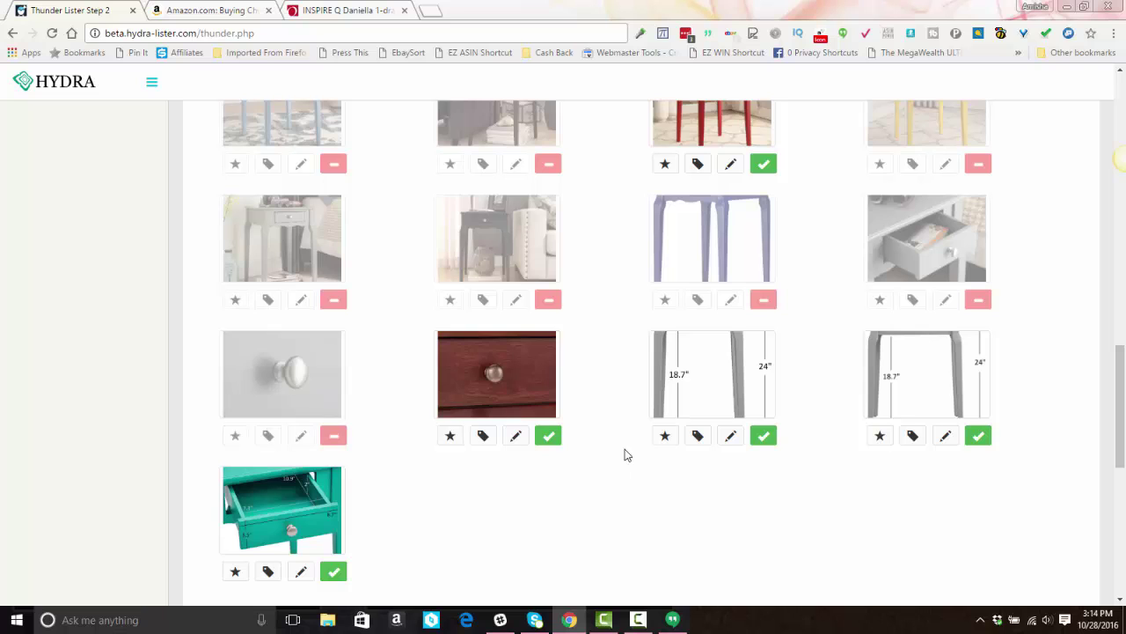
pyautogui.click(548, 435)
pyautogui.click(764, 435)
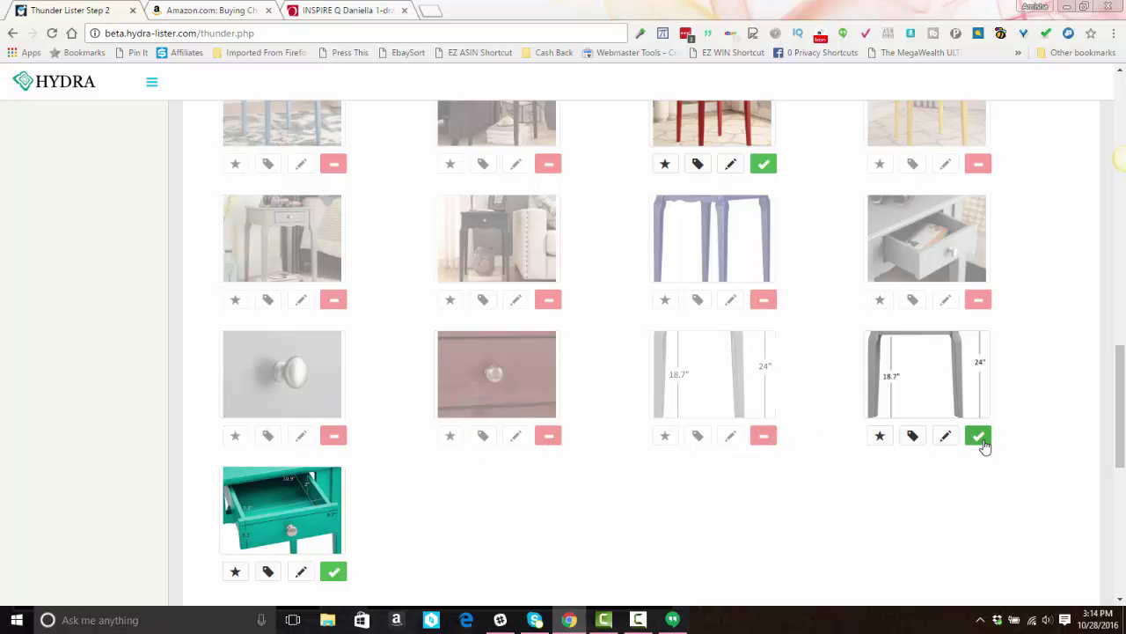
pyautogui.click(979, 435)
pyautogui.scroll(-2, 351, 519)
pyautogui.click(334, 432)
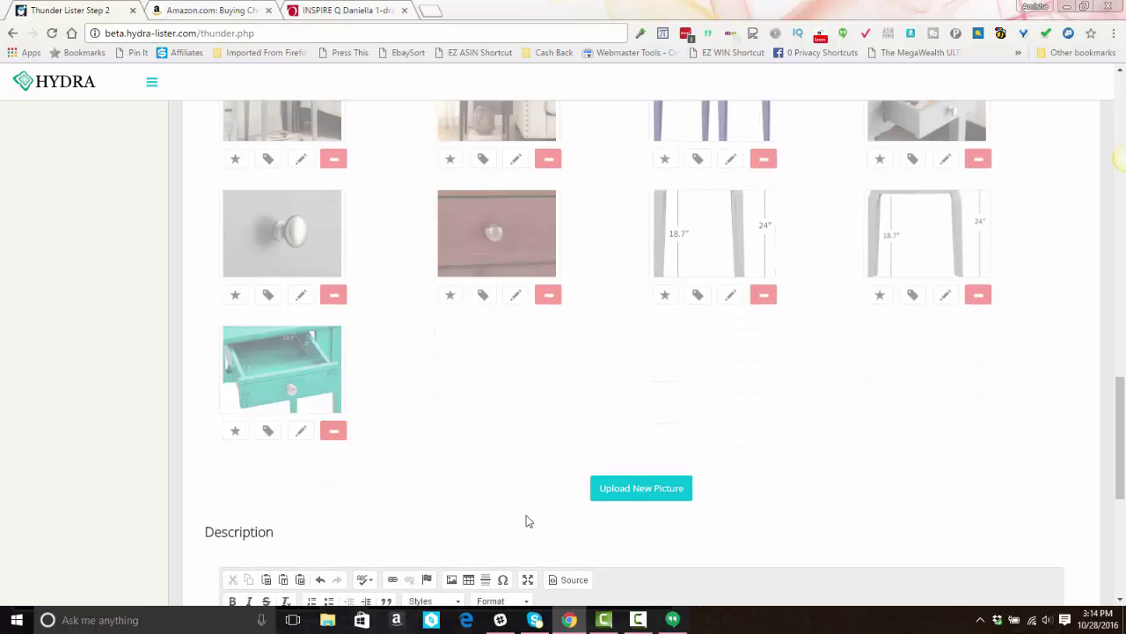
# Open the red table photo for editing and crop off the "Red" caption strip along its lower edge, to about 1009 by 965
pyautogui.scroll(3, 604, 516)
pyautogui.scroll(4, 604, 431)
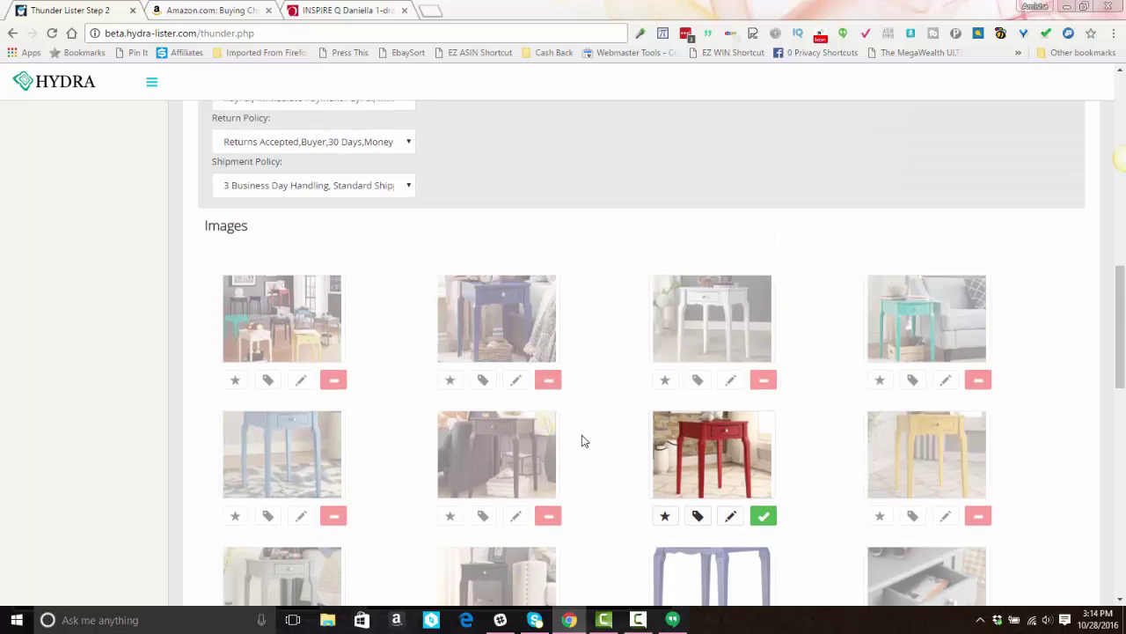
pyautogui.click(730, 518)
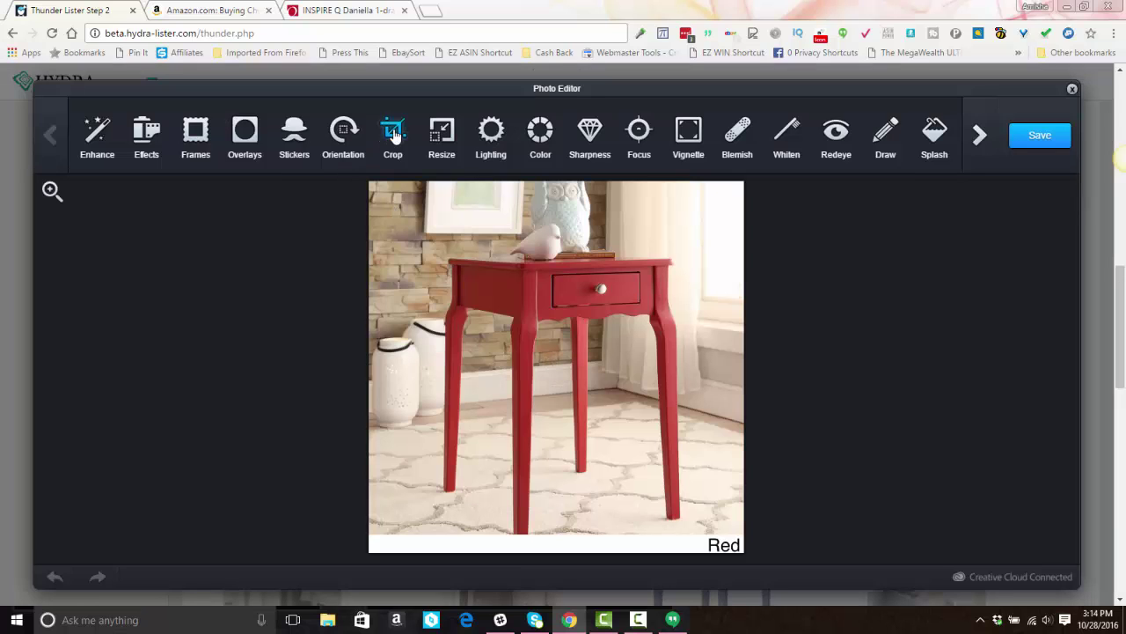
pyautogui.click(392, 133)
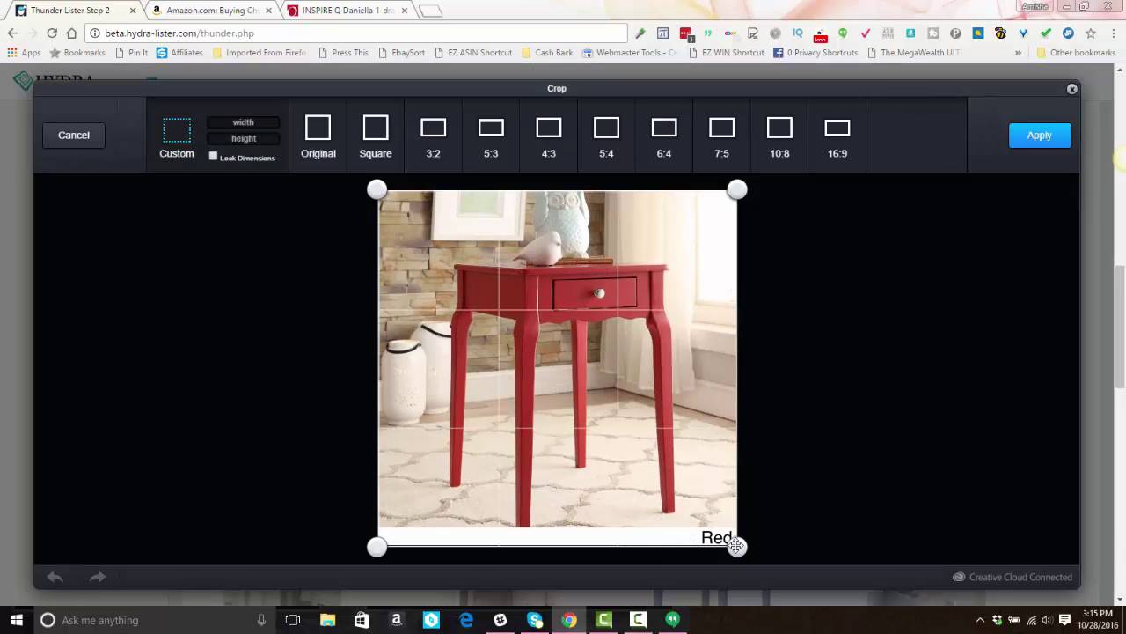
pyautogui.moveTo(746, 538); pyautogui.dragTo(745, 518)
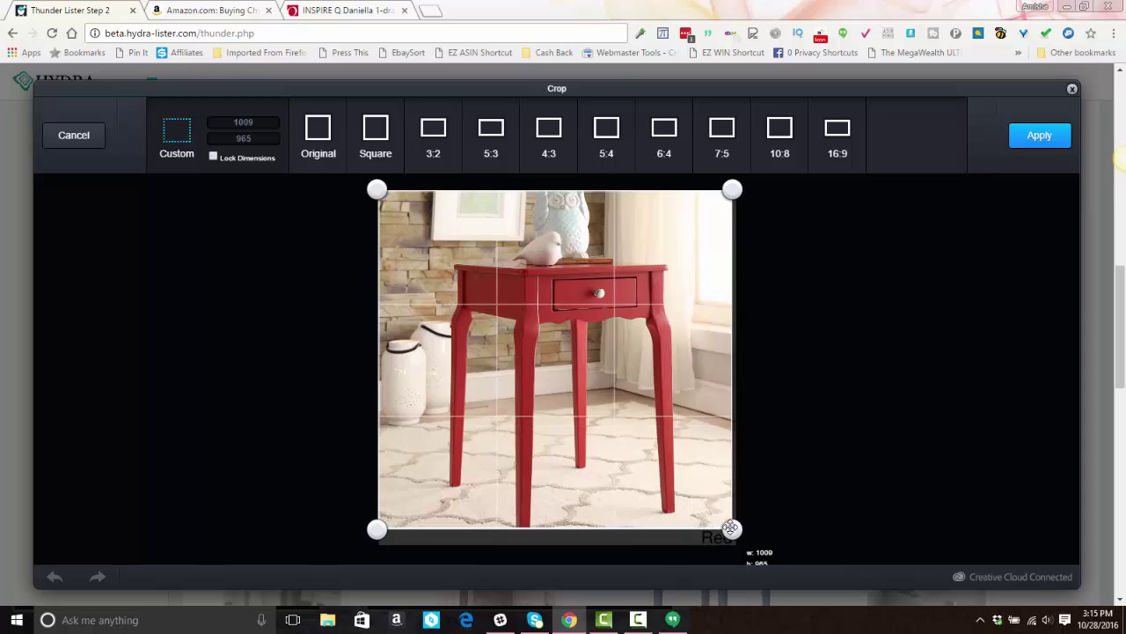
pyautogui.click(1037, 137)
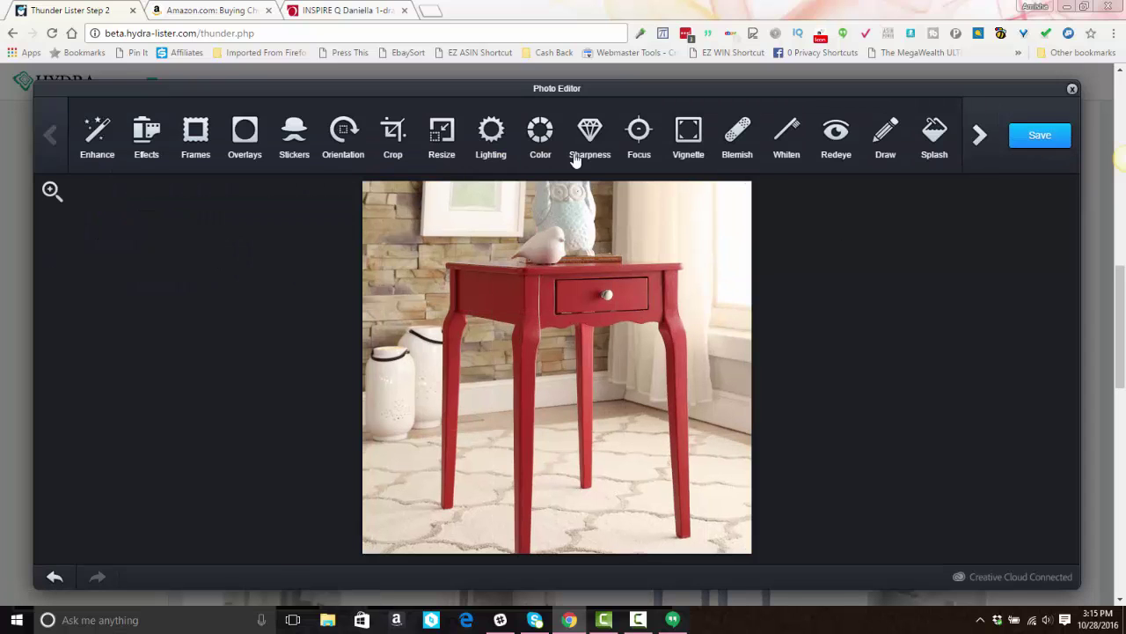
# Mirror the red table photo horizontally and save the edited image
pyautogui.click(345, 141)
pyautogui.click(610, 146)
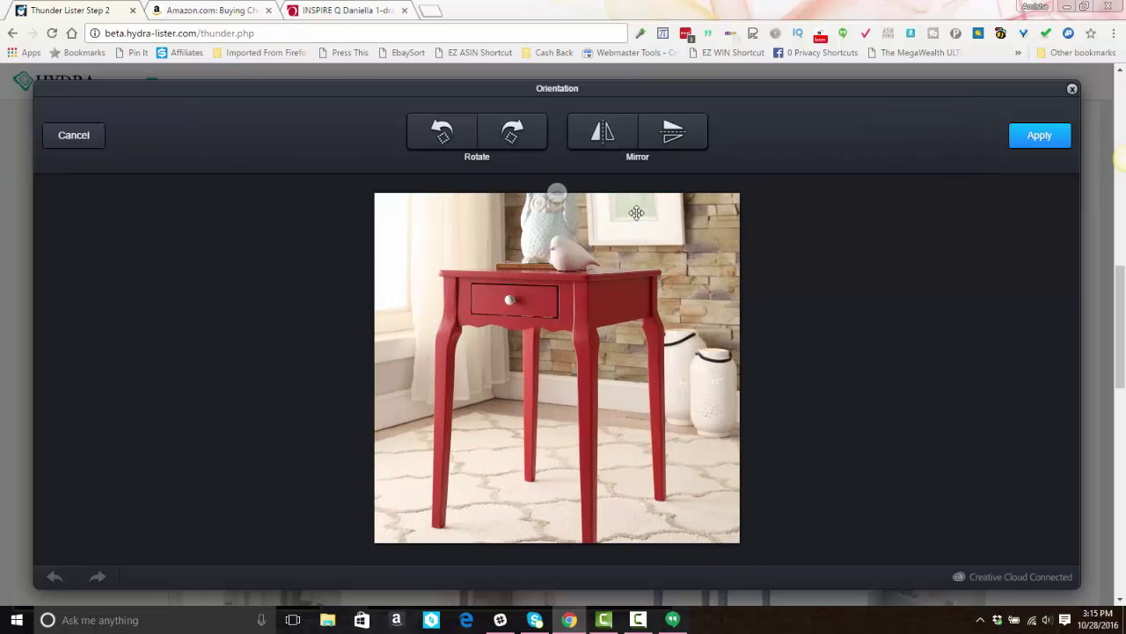
pyautogui.click(1041, 138)
pyautogui.click(1056, 133)
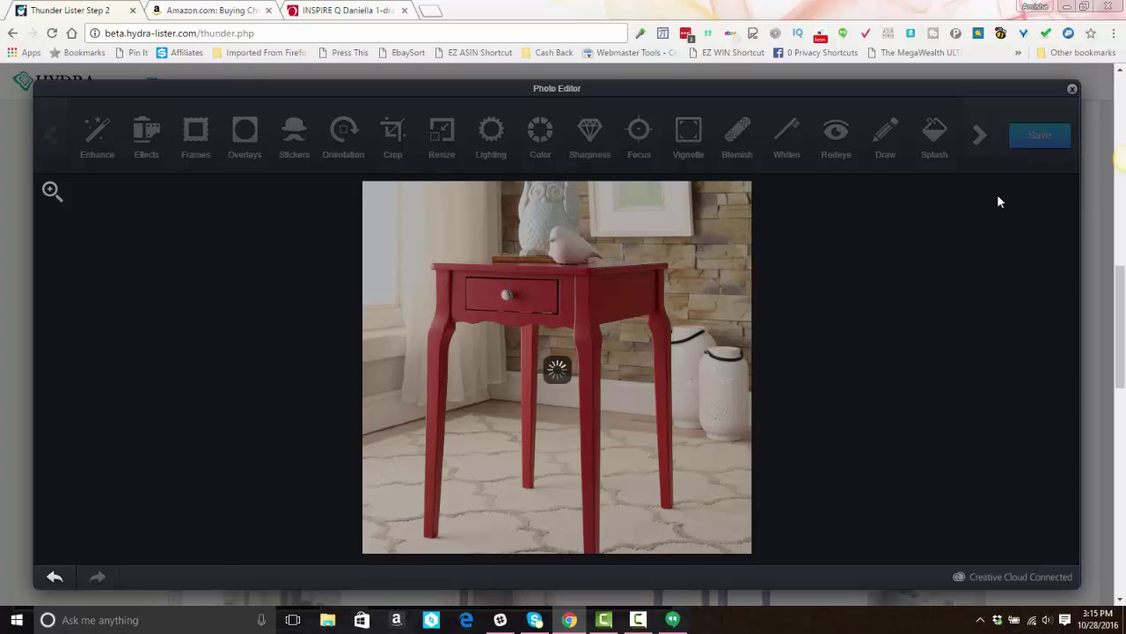
# Make the edited red table photo the listing's main image
pyautogui.scroll(-1, 733, 352)
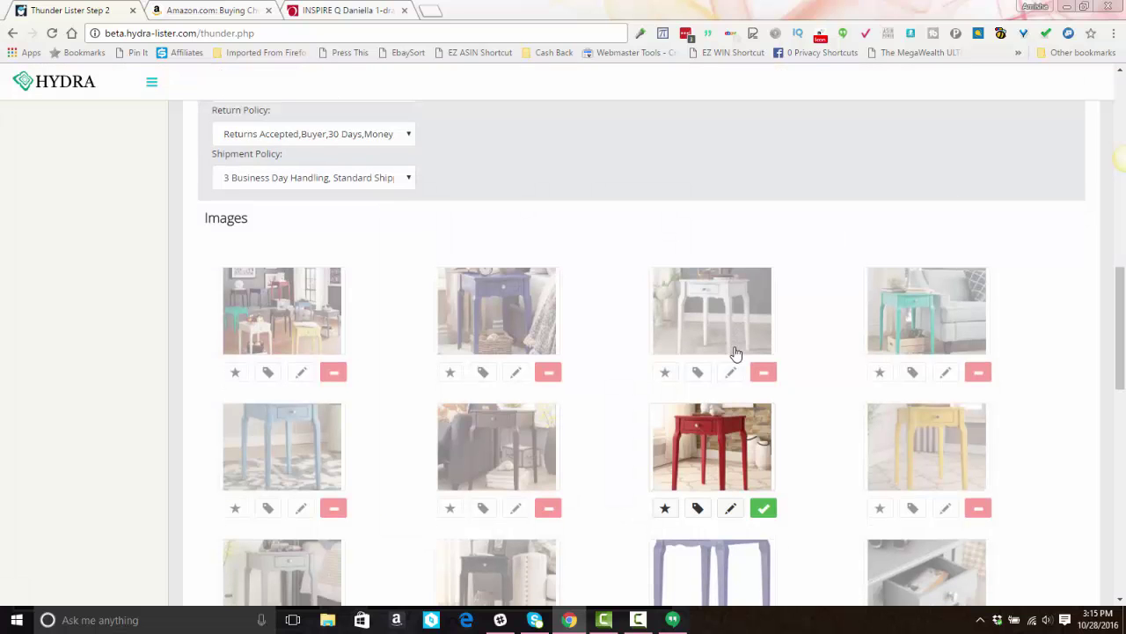
pyautogui.click(664, 446)
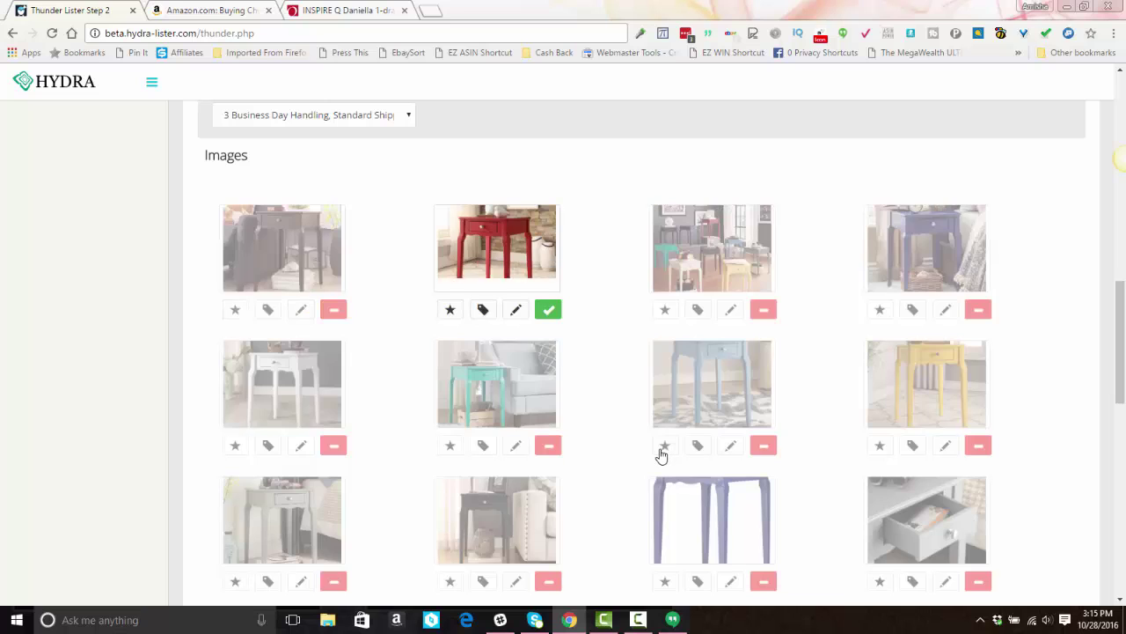
pyautogui.click(451, 314)
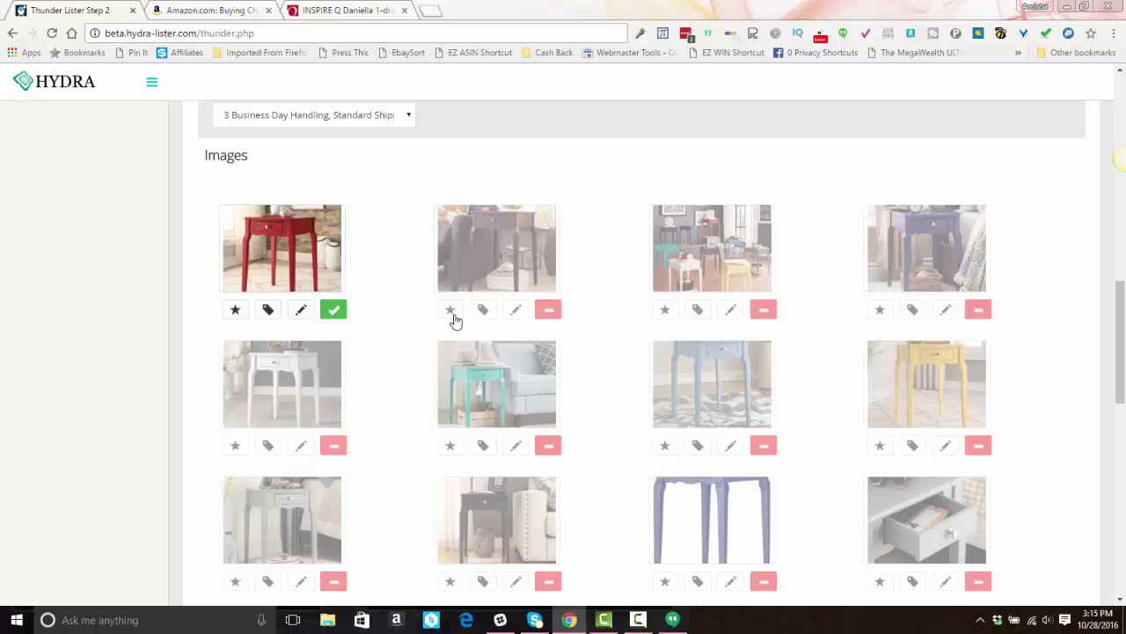
# Delete the ITEM# line and the empty line above the first paragraph of the listing description
pyautogui.scroll(-10, 754, 359)
pyautogui.scroll(-5, 755, 361)
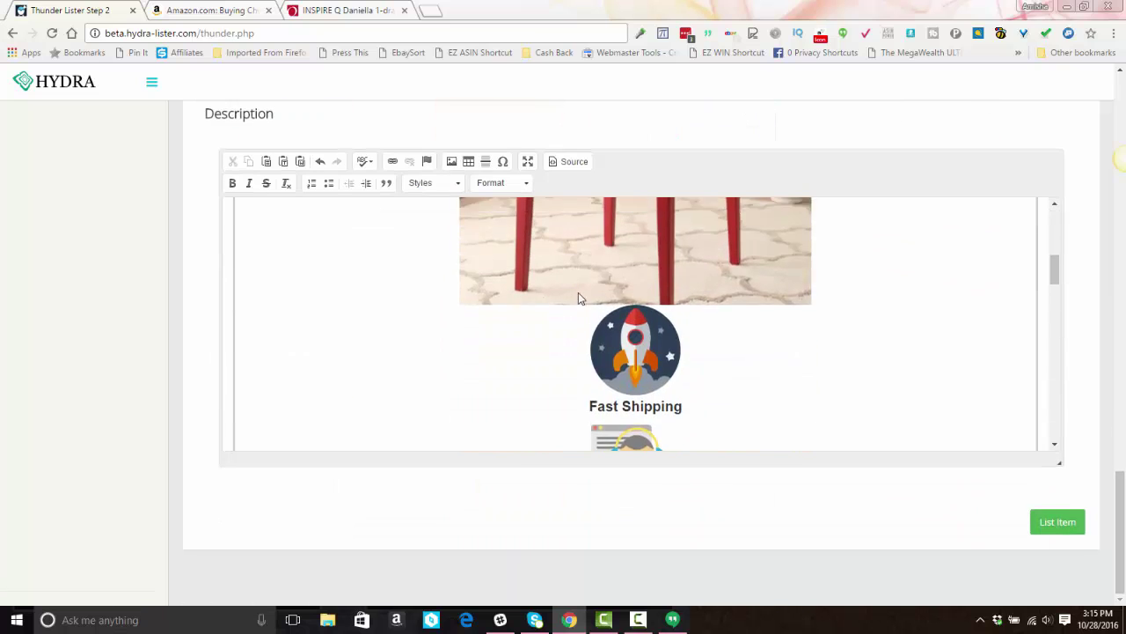
pyautogui.scroll(3, 578, 295)
pyautogui.scroll(-4, 592, 300)
pyautogui.scroll(-6, 592, 300)
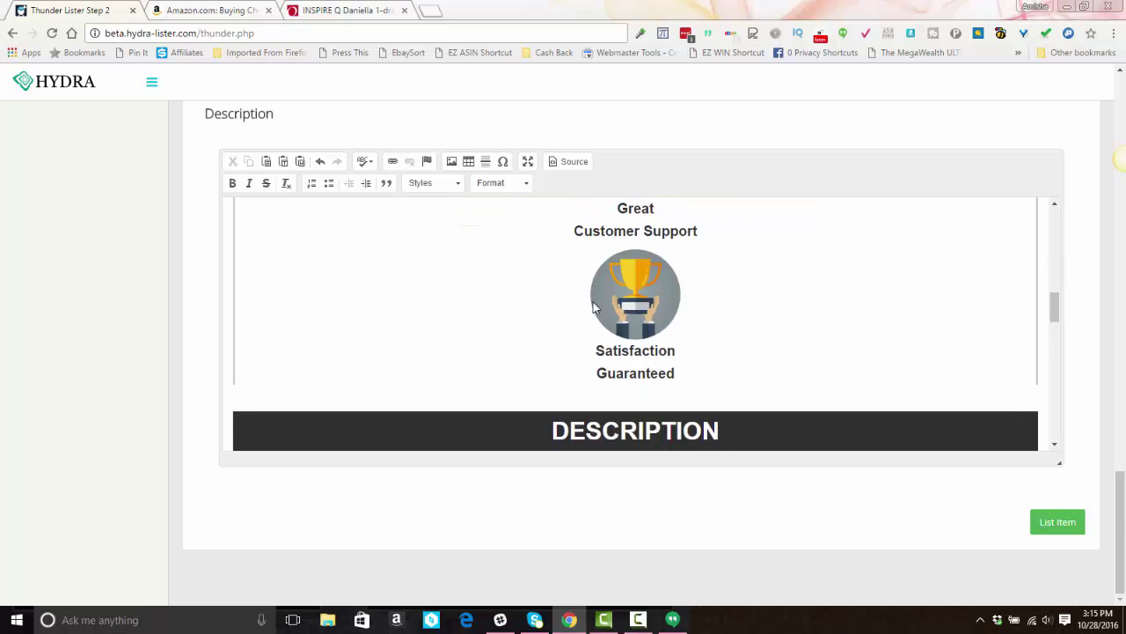
pyautogui.tripleClick(297, 254)
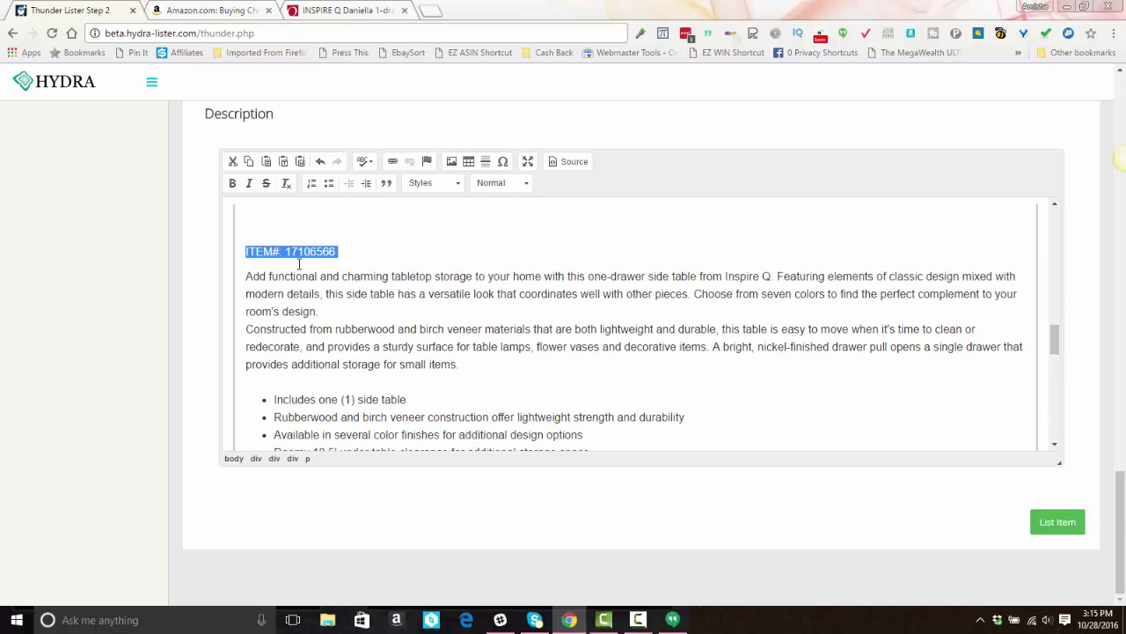
pyautogui.press('BackSpace')
pyautogui.press('BackSpace')
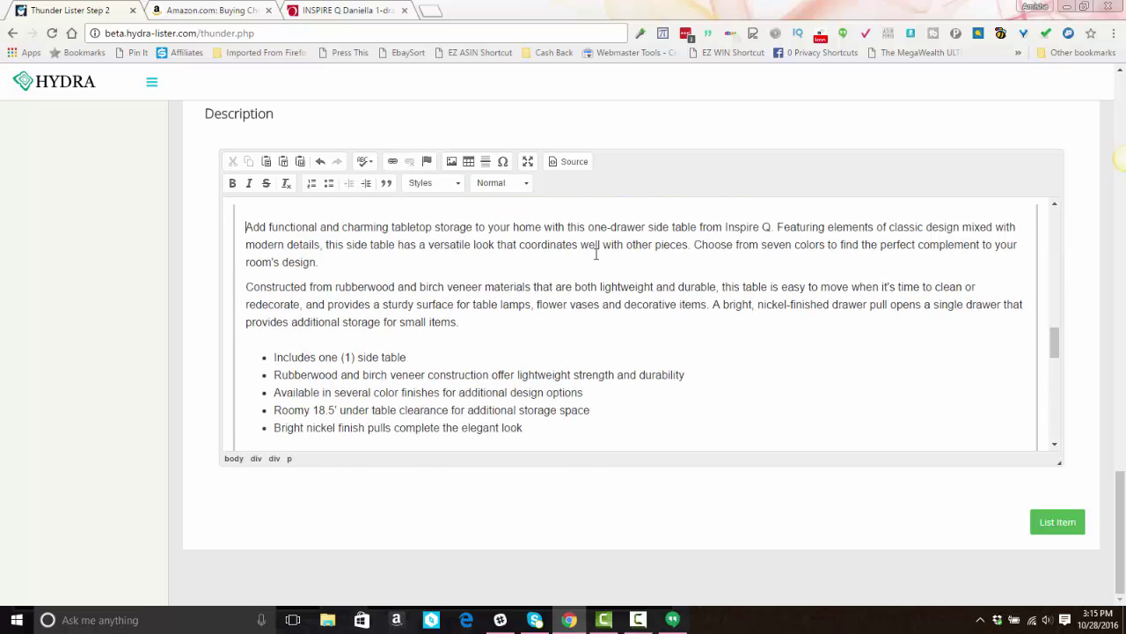
# Replace "Choose from seven colors to find the" with "This Red Side Table will be the" in the description's first paragraph
pyautogui.click(696, 244)
pyautogui.hotkey('shift', 'Right')
pyautogui.hotkey('shift', 'Right')
pyautogui.hotkey('shift', 'Right')
pyautogui.hotkey('shift', 'Right')
pyautogui.hotkey('shift', 'Right')
pyautogui.hotkey('shift', 'Right')
pyautogui.hotkey('shift', 'Right')
pyautogui.hotkey('shift', 'Right')
pyautogui.hotkey('shift', 'Right')
pyautogui.hotkey('shift', 'Right')
pyautogui.hotkey('shift', 'Right')
pyautogui.hotkey('shift', 'Right')
pyautogui.hotkey('shift', 'Right')
pyautogui.hotkey('shift', 'Right')
pyautogui.hotkey('shift', 'Right')
pyautogui.hotkey('shift', 'Right')
pyautogui.hotkey('shift', 'Right')
pyautogui.hotkey('shift', 'Right')
pyautogui.hotkey('shift', 'Right')
pyautogui.hotkey('shift', 'Right')
pyautogui.hotkey('shift', 'Right')
pyautogui.hotkey('shift', 'Right')
pyautogui.hotkey('shift', 'Right')
pyautogui.hotkey('shift', 'Right')
pyautogui.hotkey('shift', 'Right')
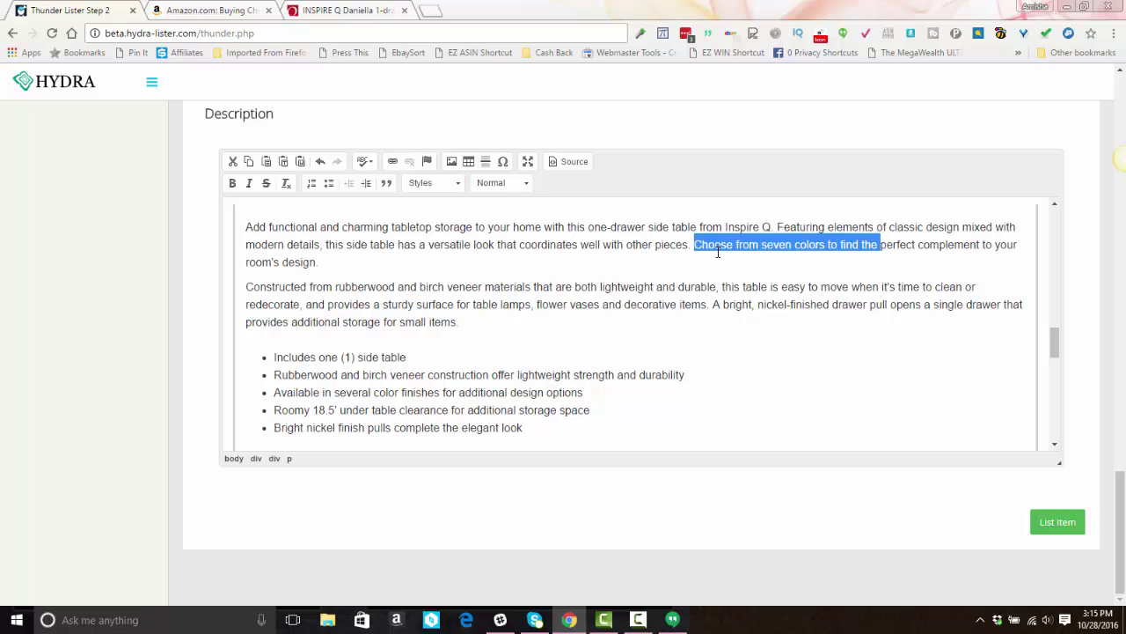
pyautogui.press('Delete')
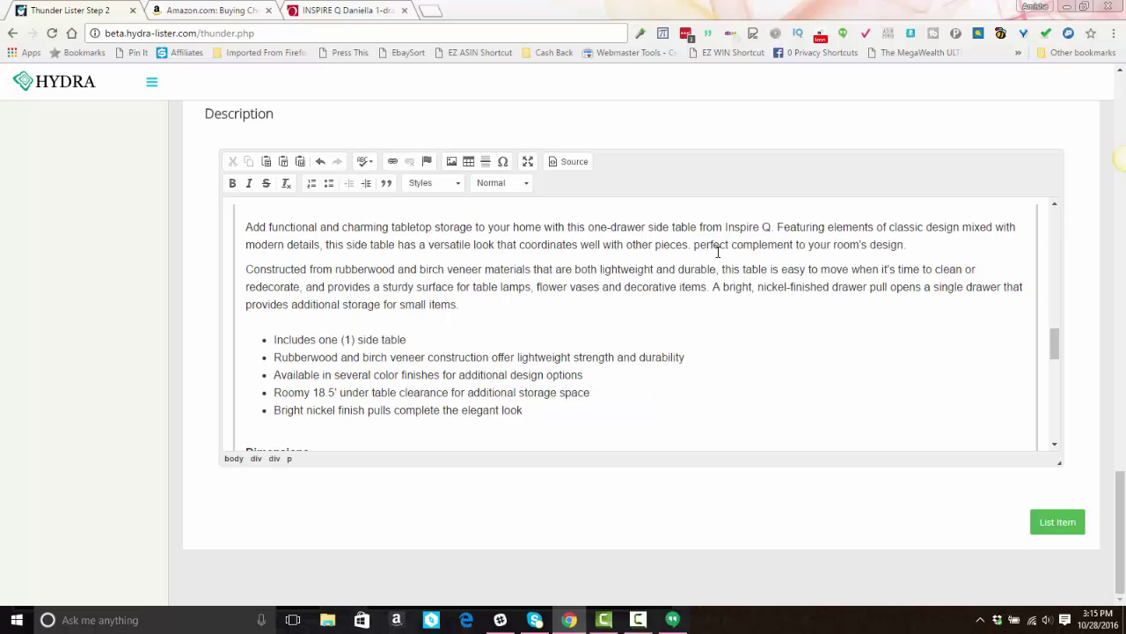
pyautogui.write('T')
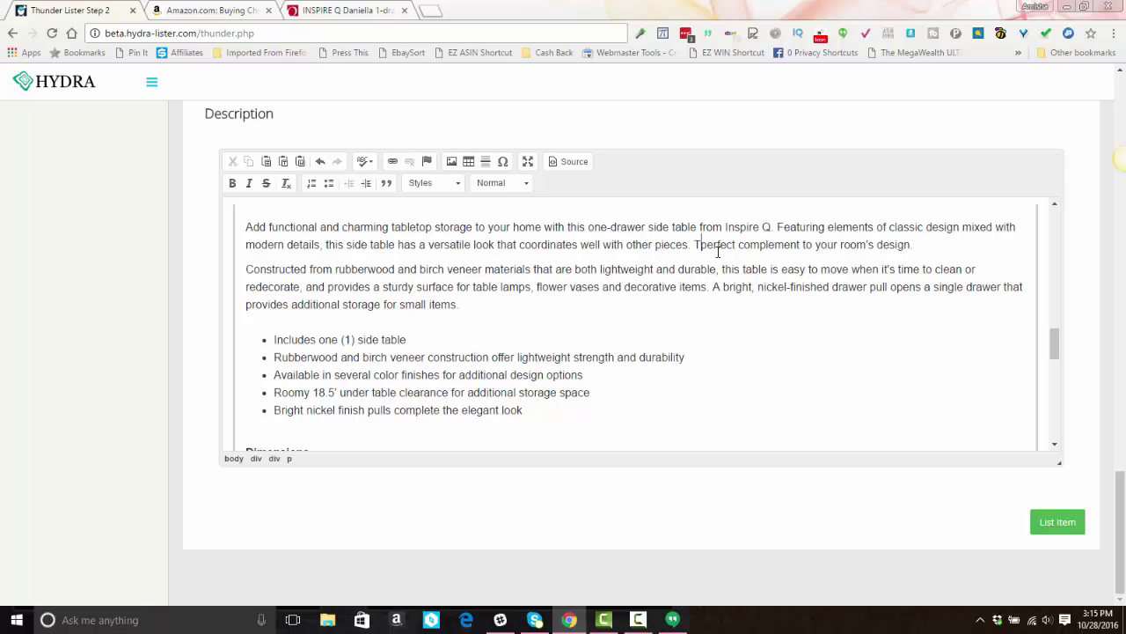
pyautogui.write('his Red ')
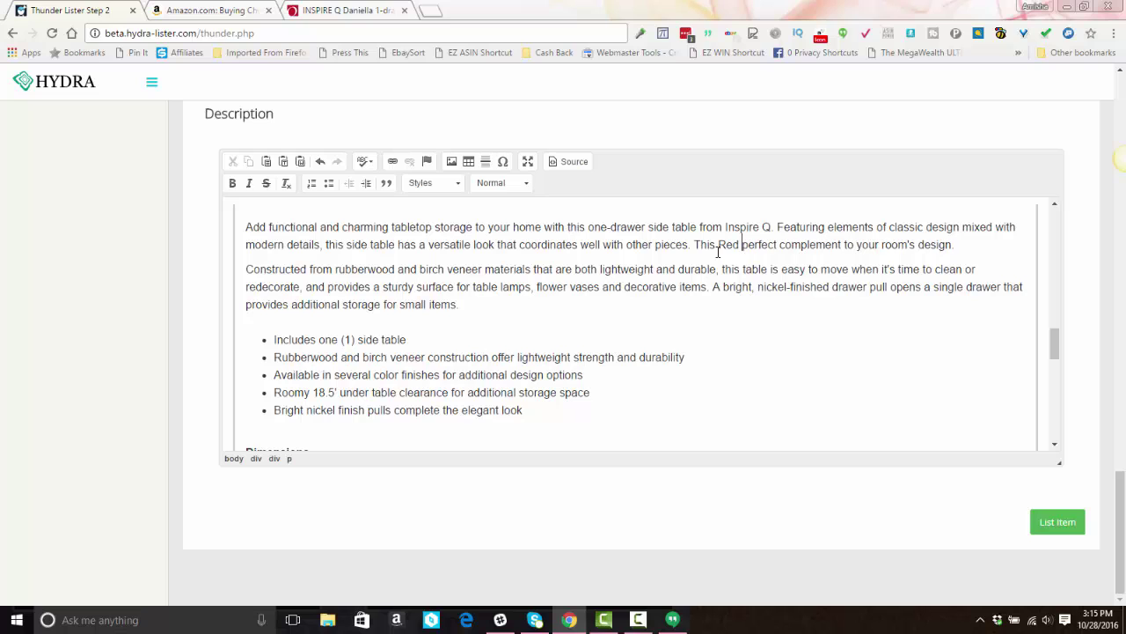
pyautogui.write('Side Table wi')
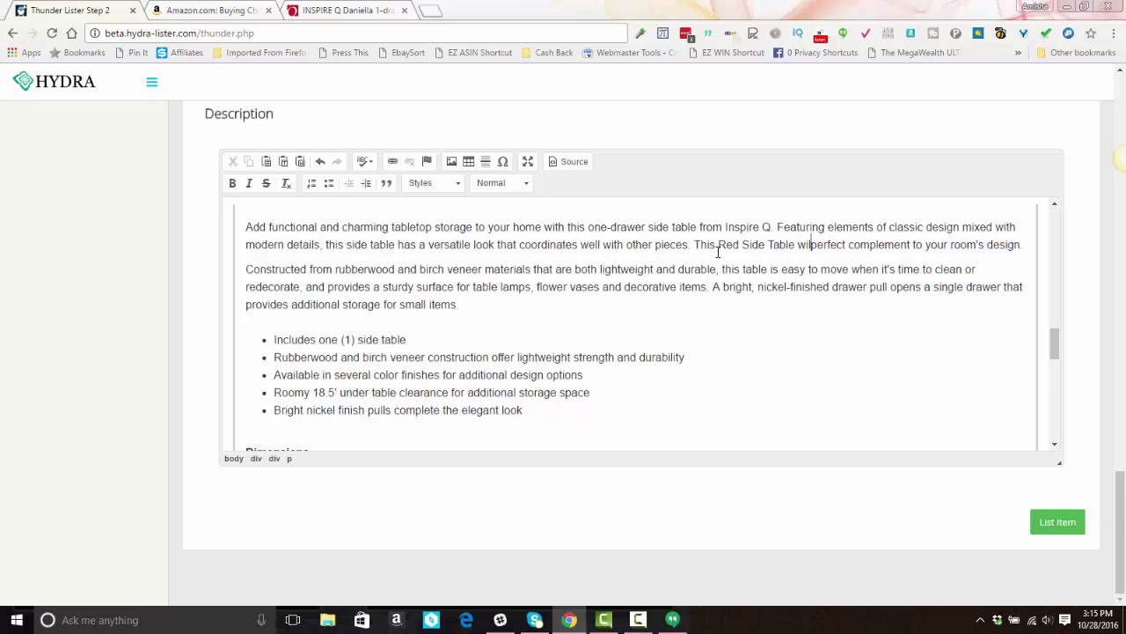
pyautogui.write('ll be the')
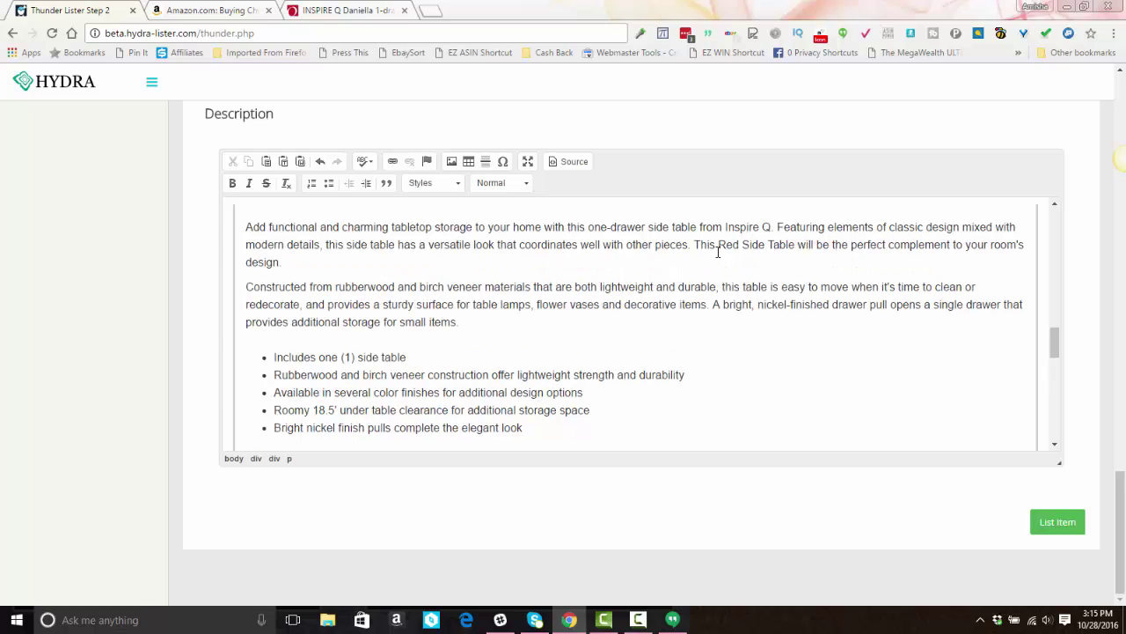
# Delete the brand name "Inspire Q" from the end of the description's first sentence
pyautogui.click(773, 227)
pyautogui.press('BackSpace')
pyautogui.press('BackSpace')
pyautogui.press('BackSpace')
pyautogui.press('BackSpace')
pyautogui.press('BackSpace')
pyautogui.press('BackSpace')
pyautogui.press('BackSpace')
pyautogui.press('BackSpace')
pyautogui.press('BackSpace')
pyautogui.press('BackSpace')
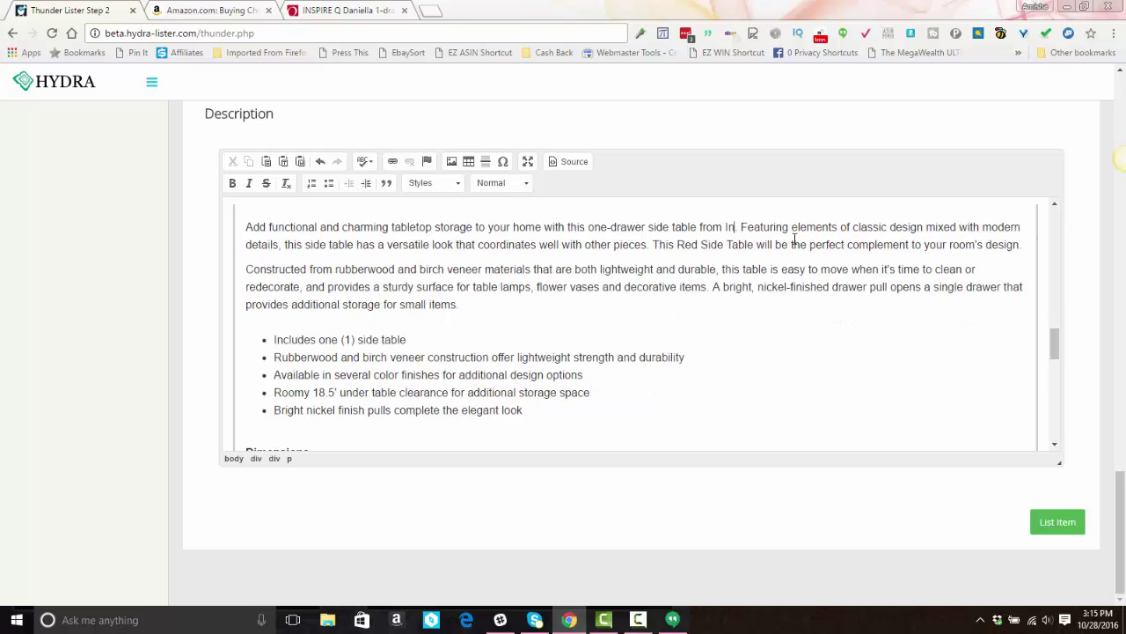
# Add a "Color: Red" bullet at the end of the description's feature list and list the item
pyautogui.scroll(-5, 586, 221)
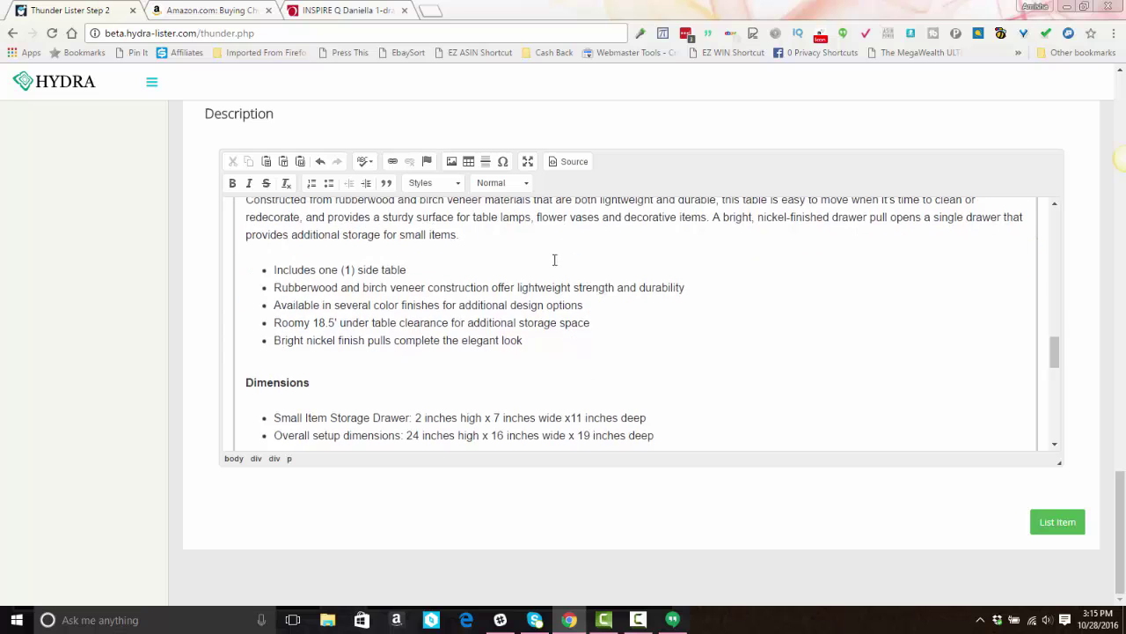
pyautogui.click(540, 201)
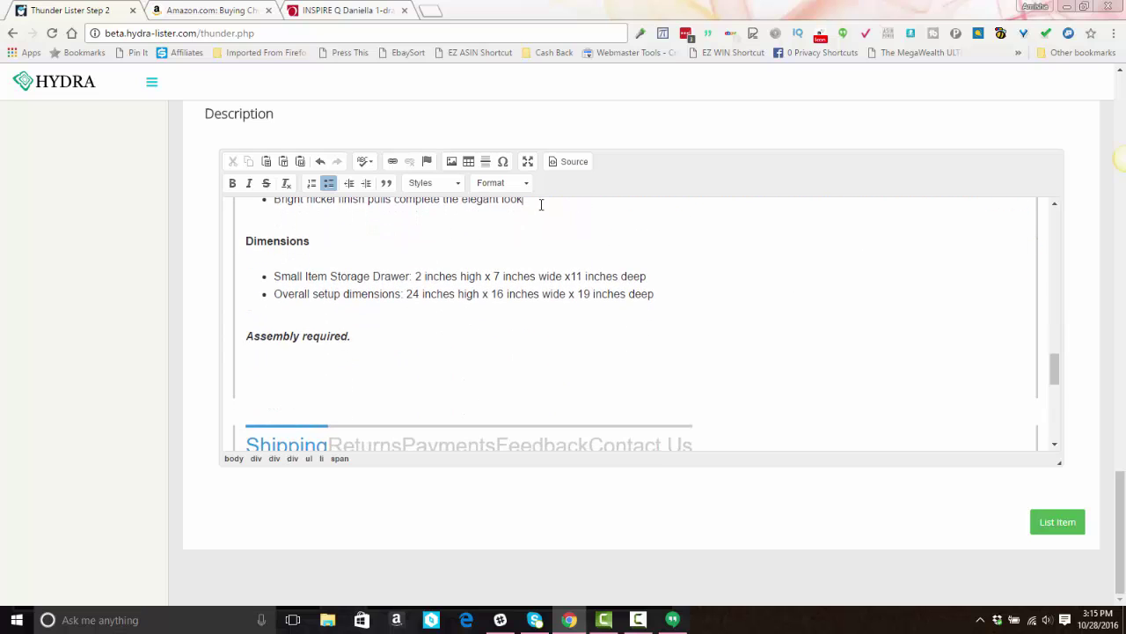
pyautogui.press('Return')
pyautogui.write('Color: Red')
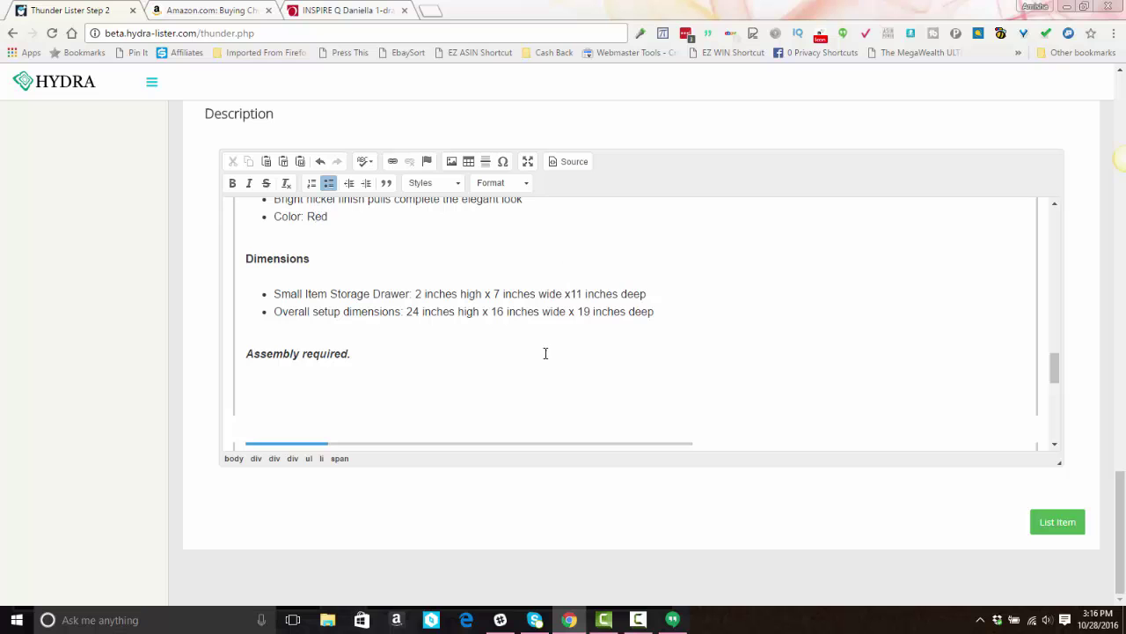
pyautogui.scroll(-10, 545, 352)
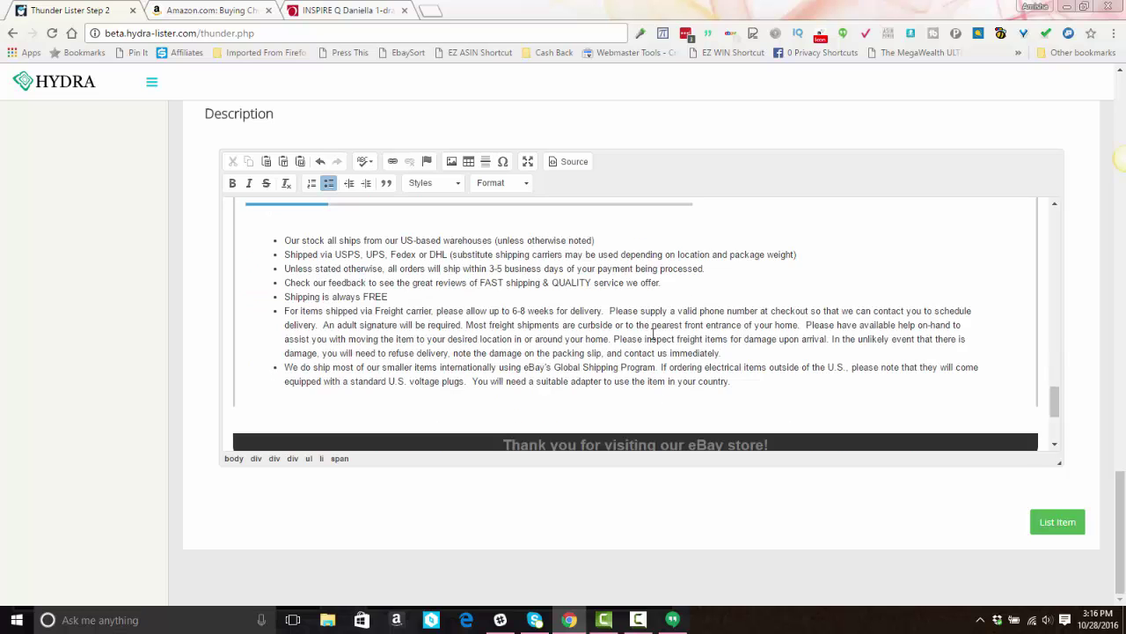
pyautogui.click(1056, 528)
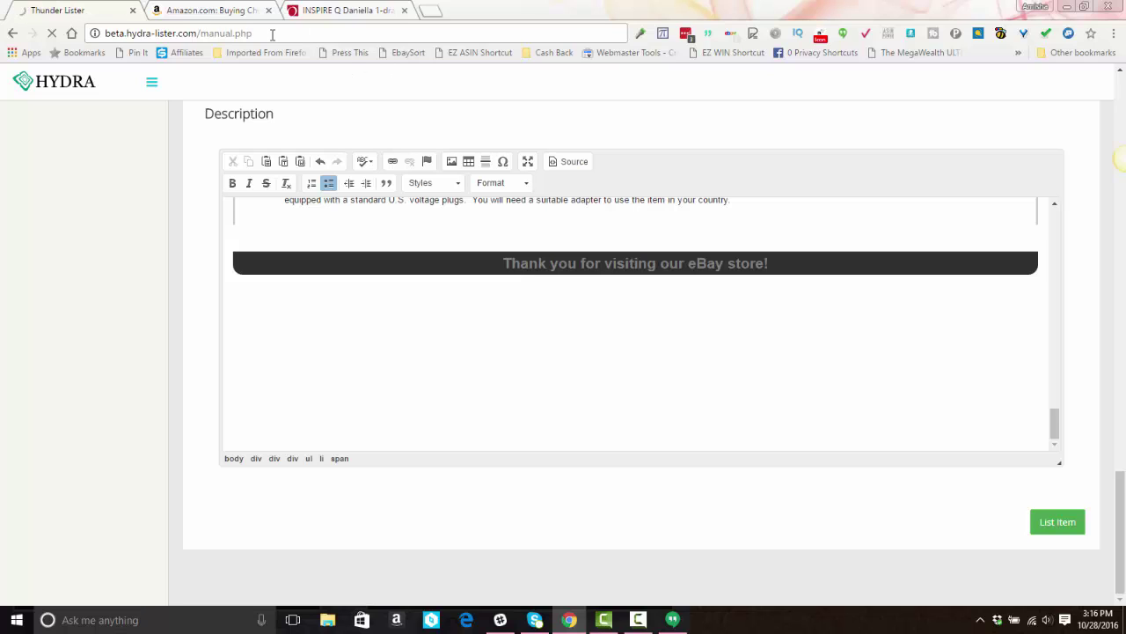
# Switch to the Amazon sweater page, return to its product information and examine the ASIN in the product details
pyautogui.click(207, 11)
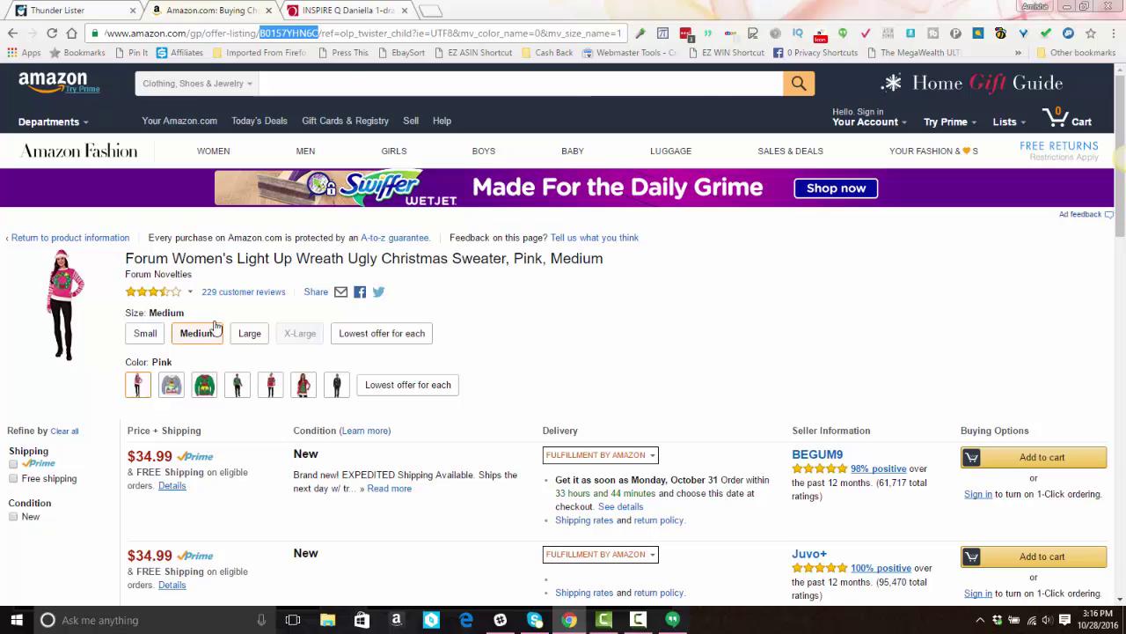
pyautogui.click(88, 240)
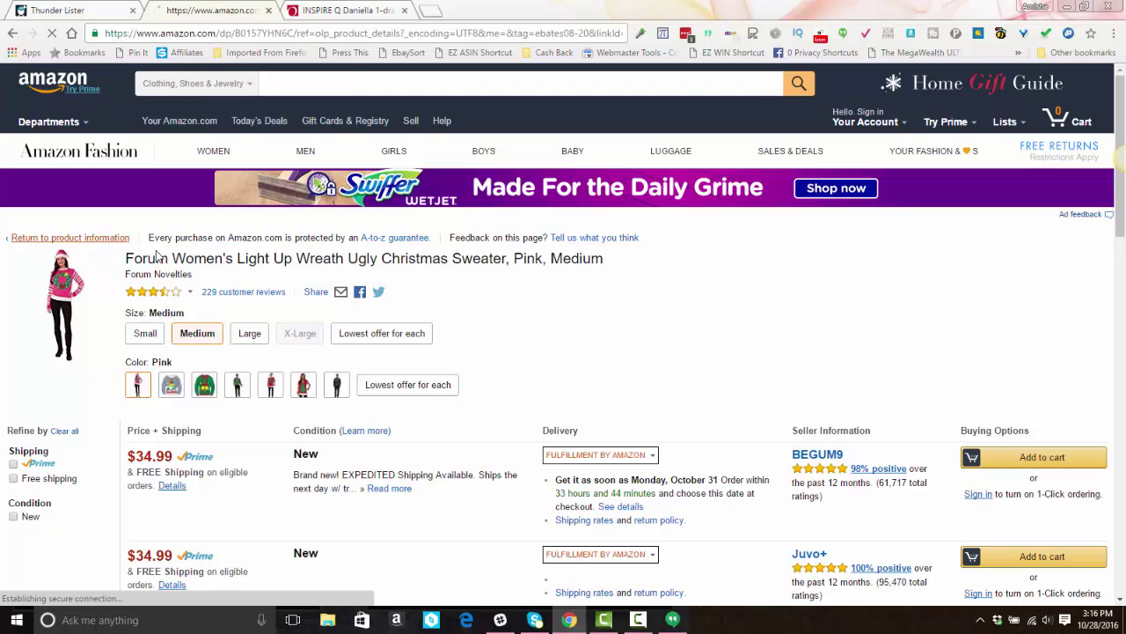
pyautogui.scroll(-10, 451, 311)
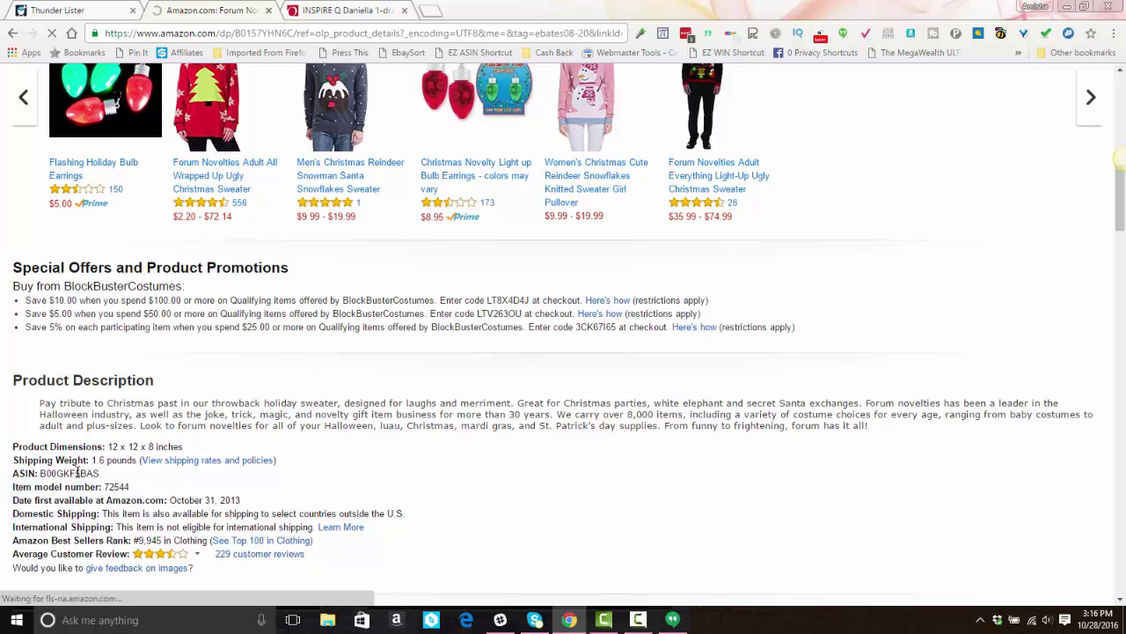
pyautogui.scroll(10, 275, 378)
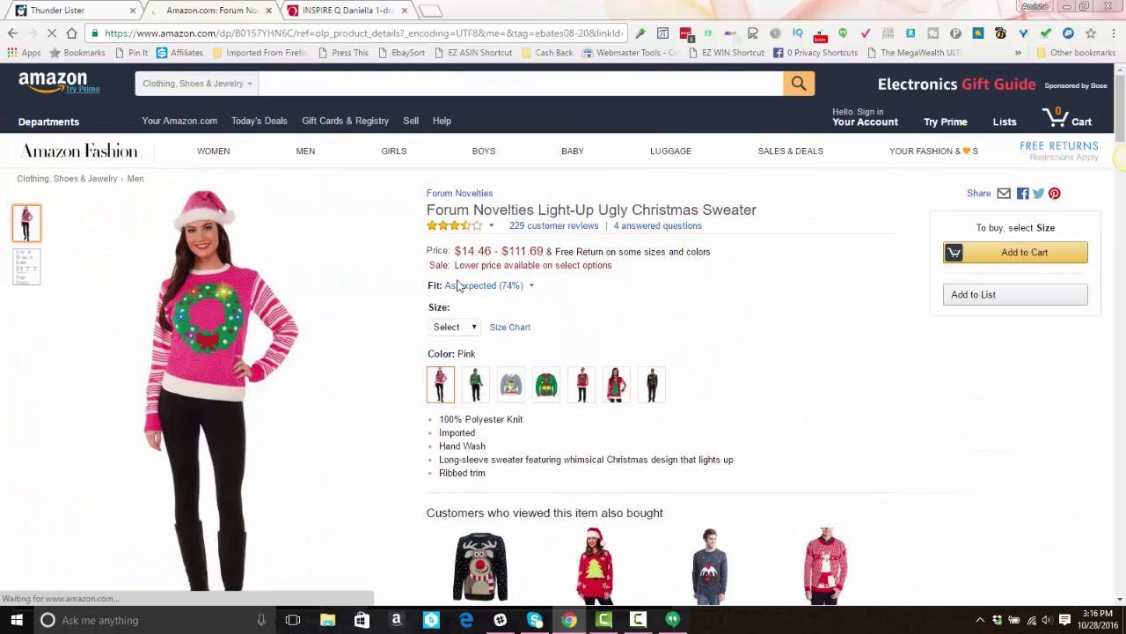
# Choose the Small size of the pink Christmas sweater and look through its product page for the variation's details
pyautogui.click(472, 330)
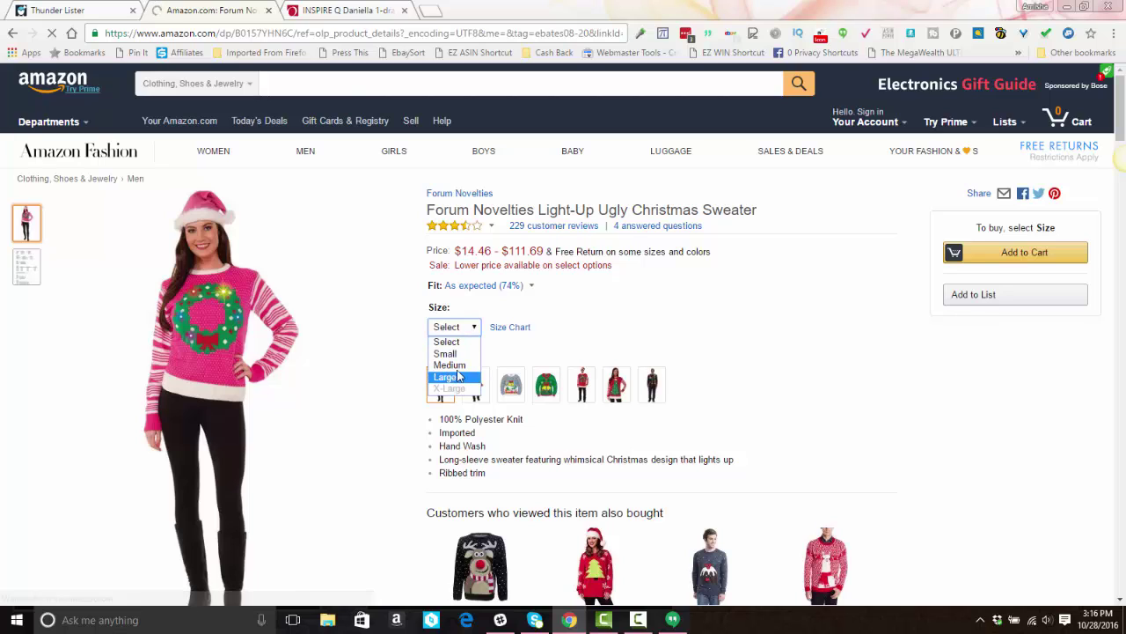
pyautogui.click(458, 377)
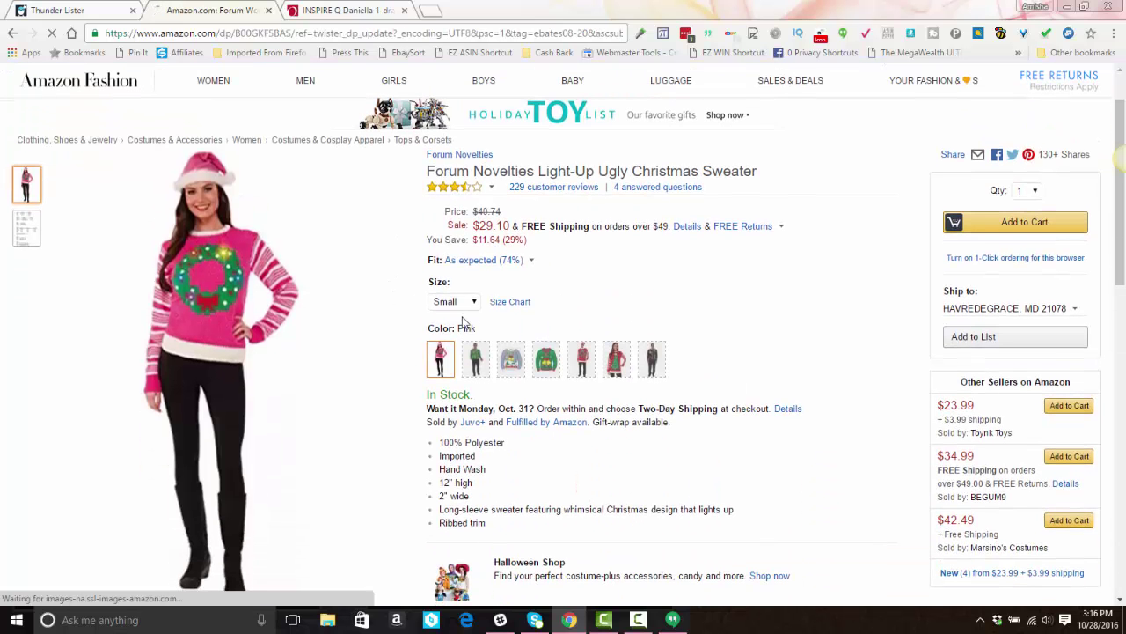
pyautogui.scroll(-1, 463, 324)
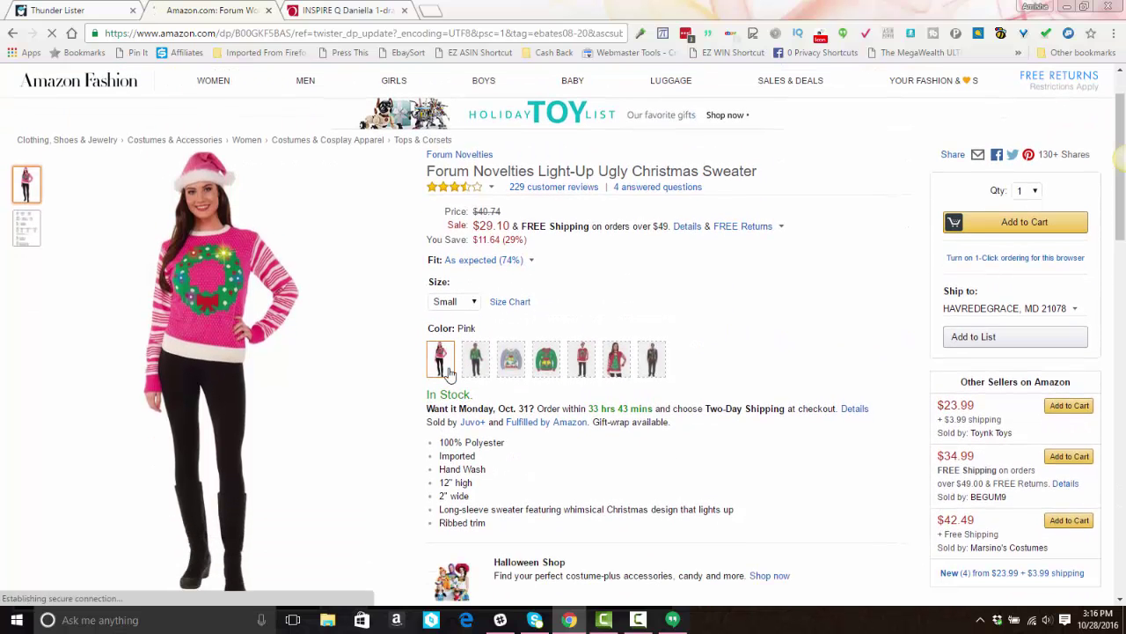
pyautogui.scroll(-7, 370, 471)
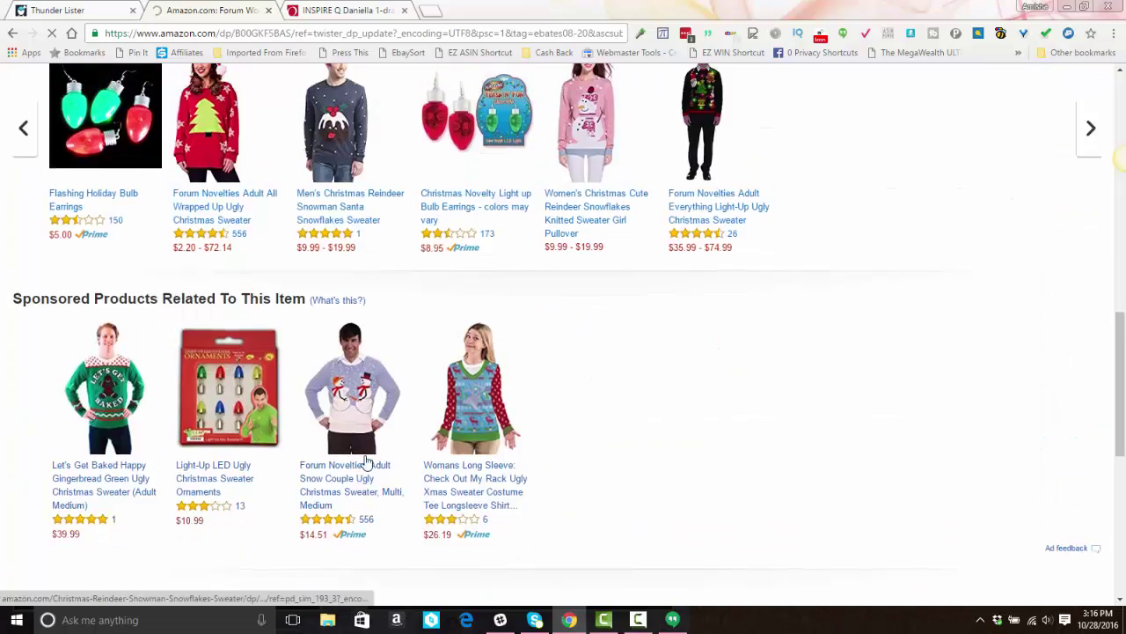
pyautogui.scroll(10, 368, 462)
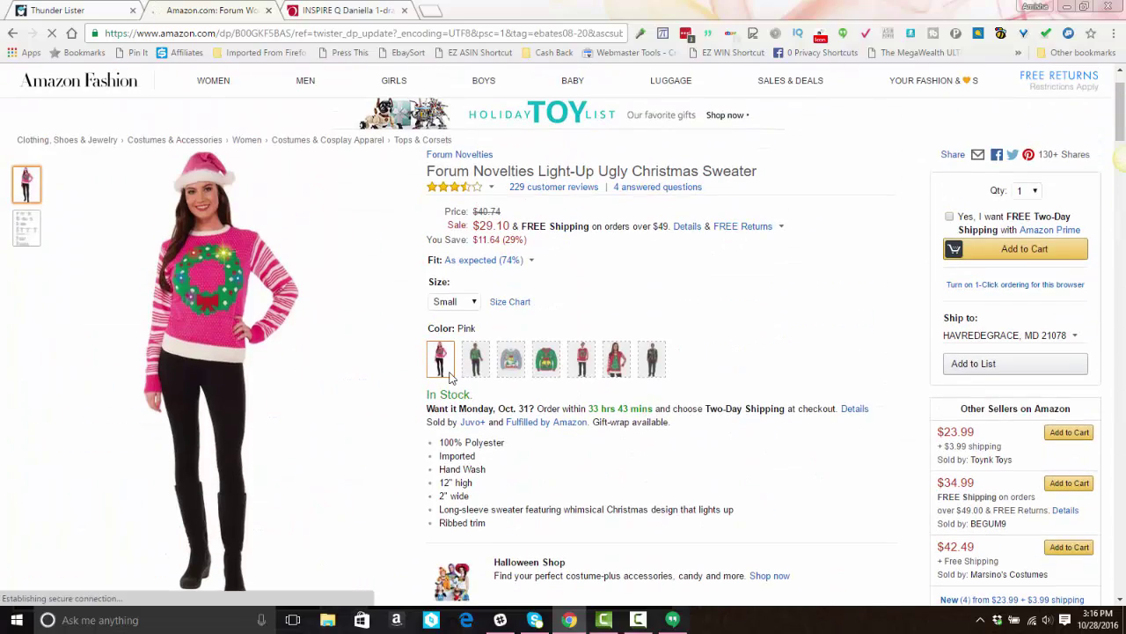
pyautogui.scroll(-2, 833, 478)
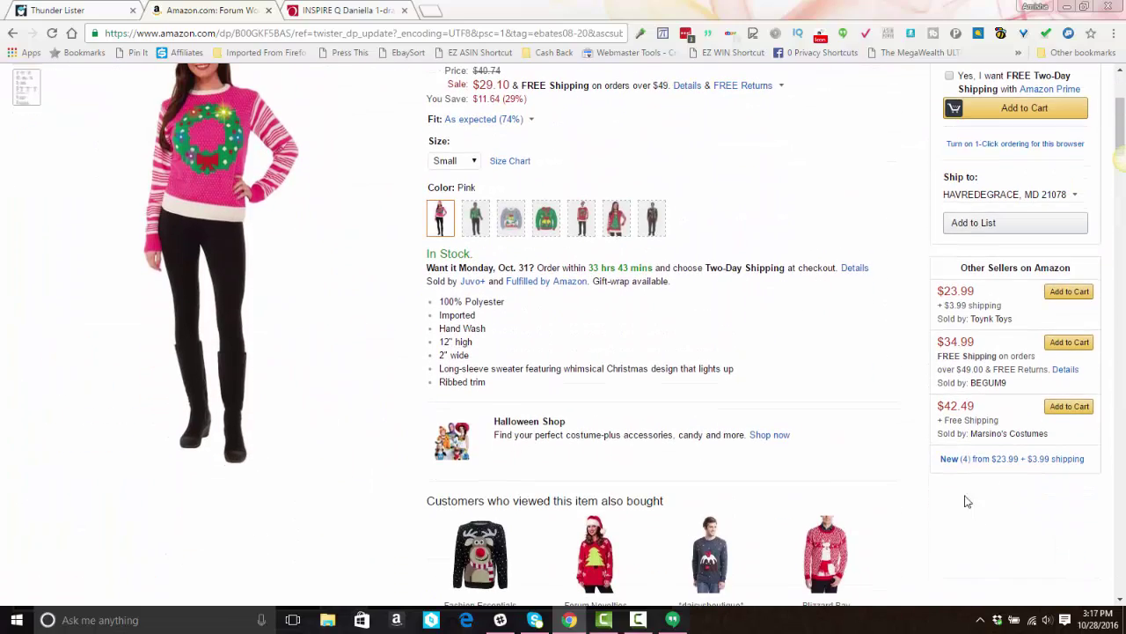
# Open the sweater's new offers, choose Medium in Red, and select the variation's ASIN in the page address
pyautogui.click(954, 460)
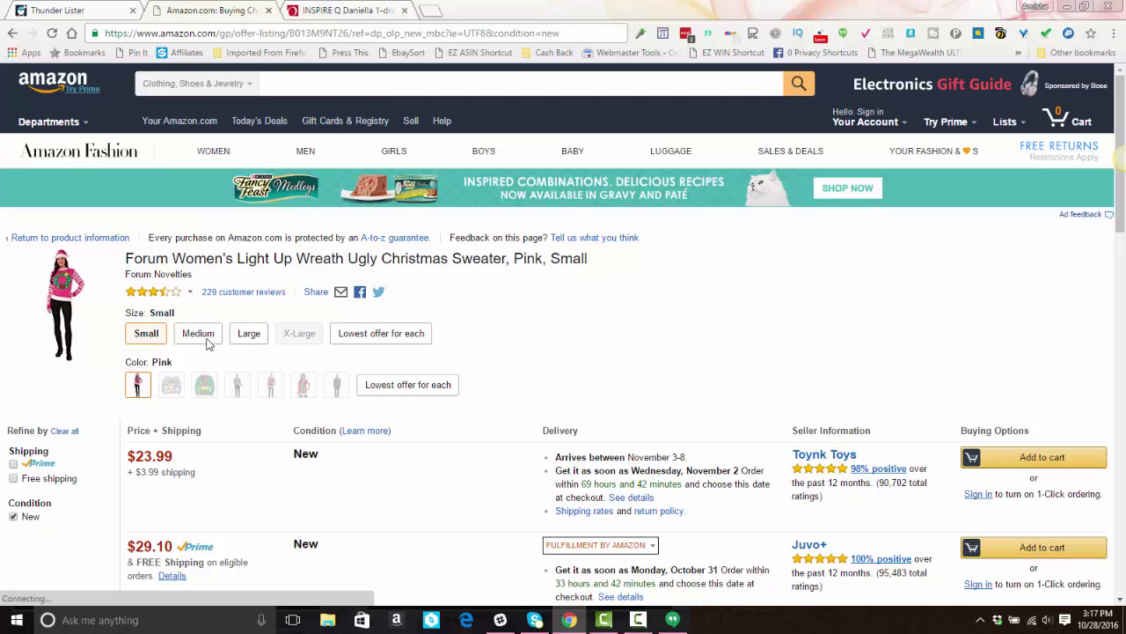
pyautogui.click(209, 343)
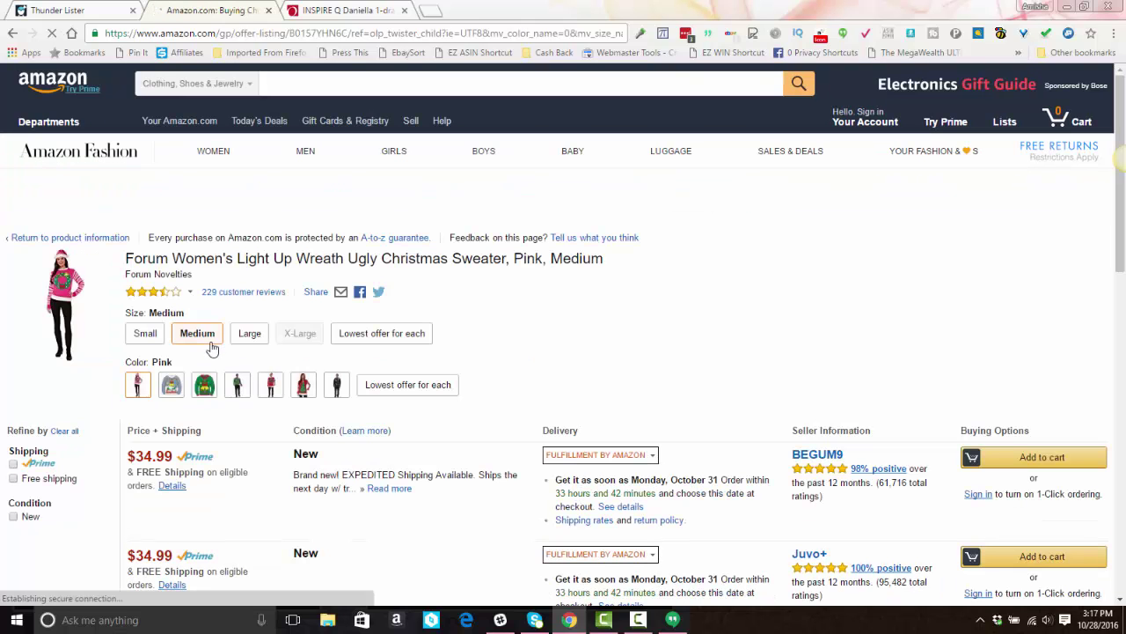
pyautogui.click(270, 384)
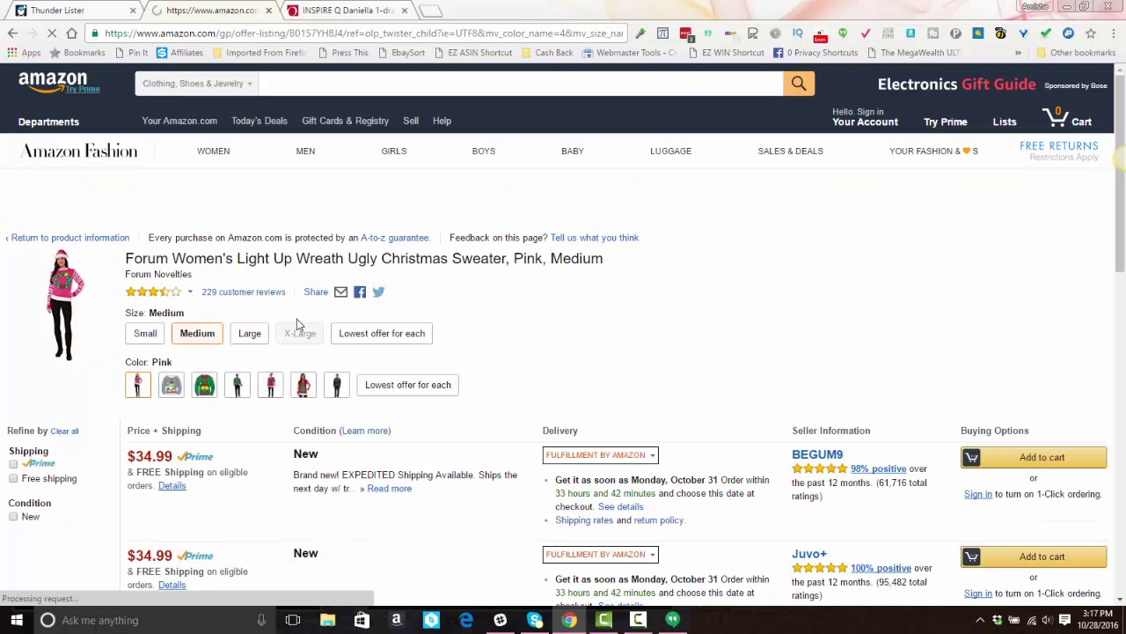
pyautogui.doubleClick(315, 33)
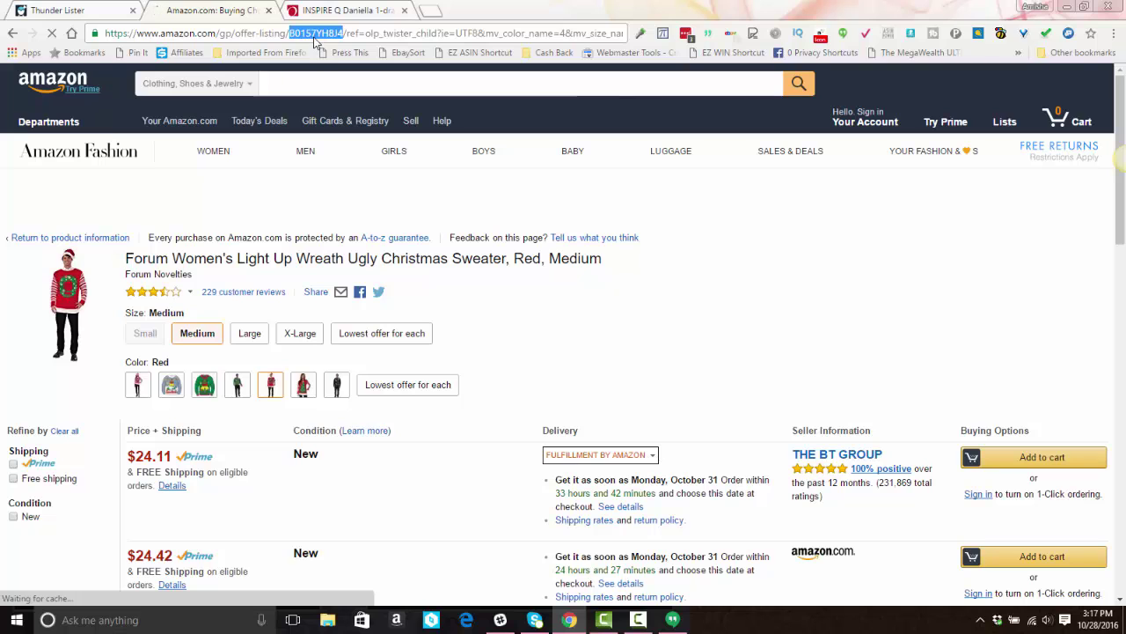
# Switch to the Overstock page of the INSPIRE Q Daniella side table
pyautogui.click(326, 10)
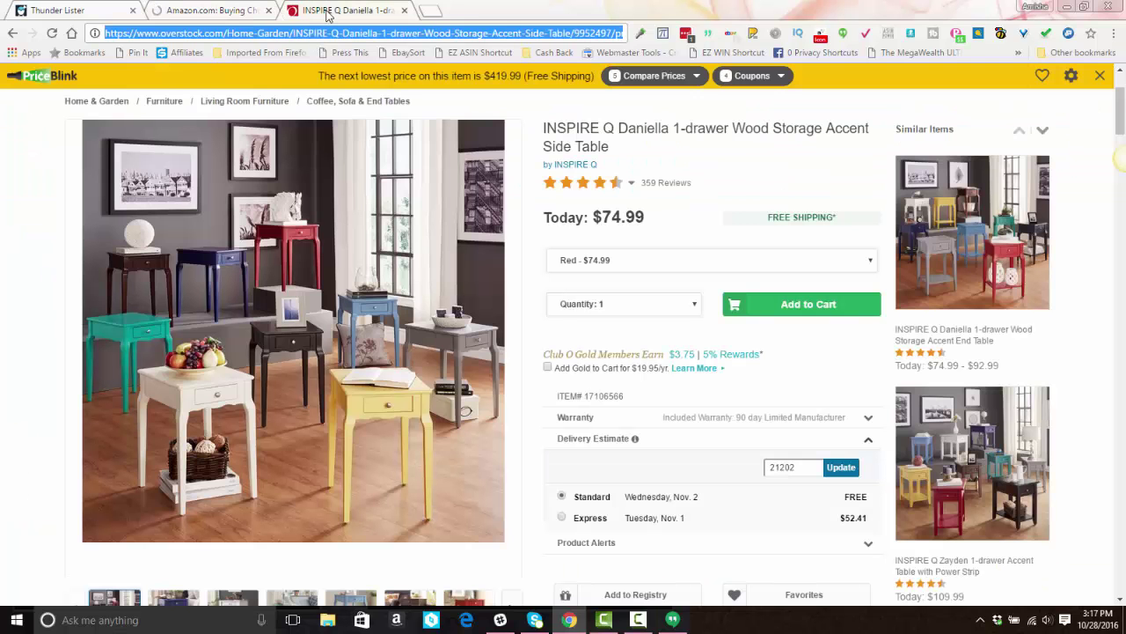